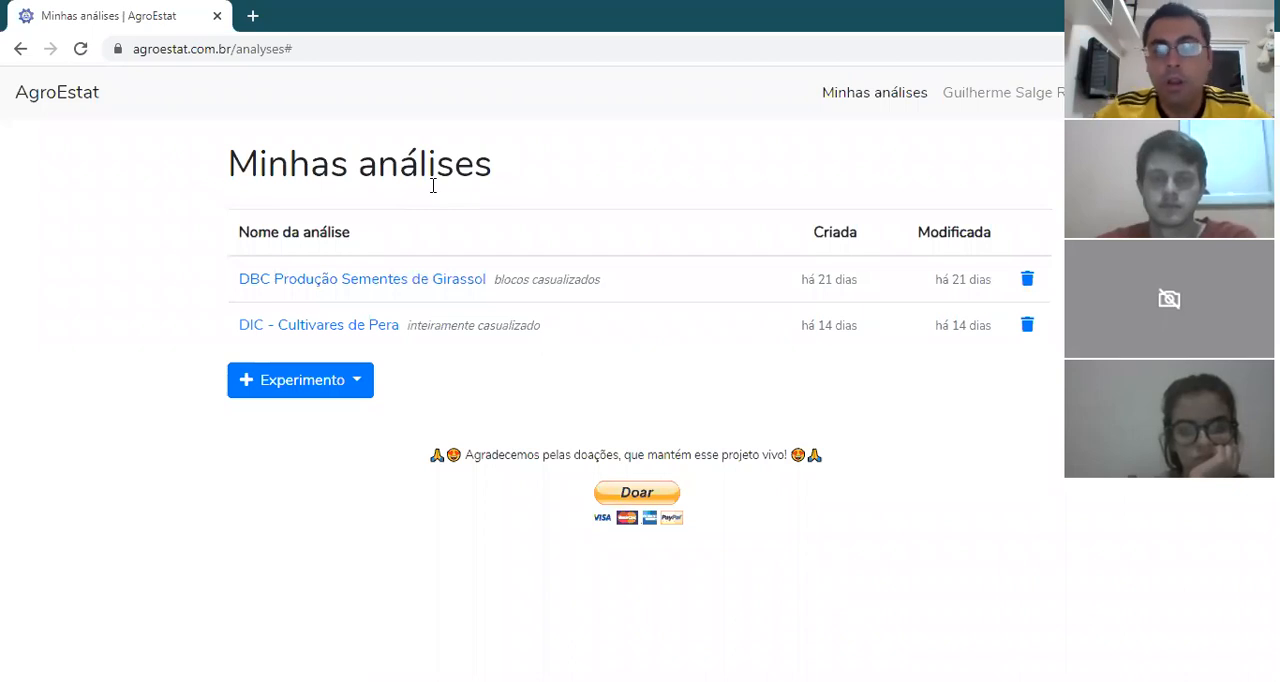
# Step: Create a new Blocos Casualizados experiment with 5 treatments and 5 blocks
pyautogui.click(306, 385)
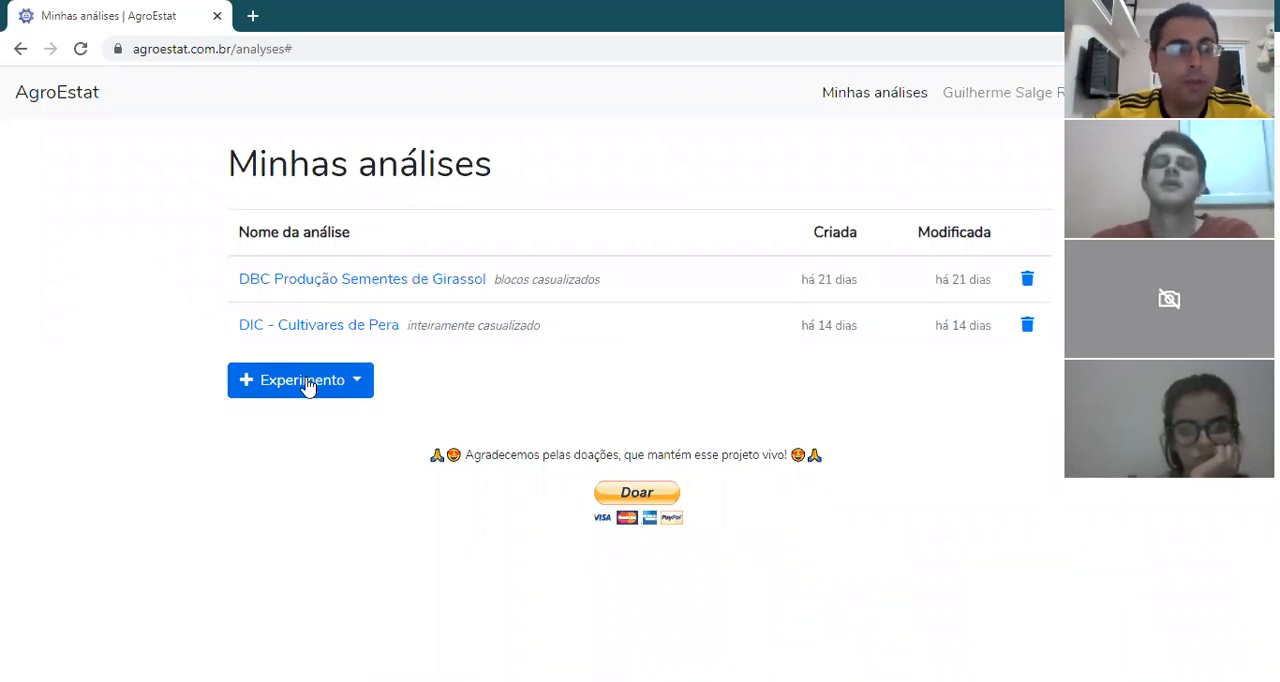
pyautogui.click(307, 386)
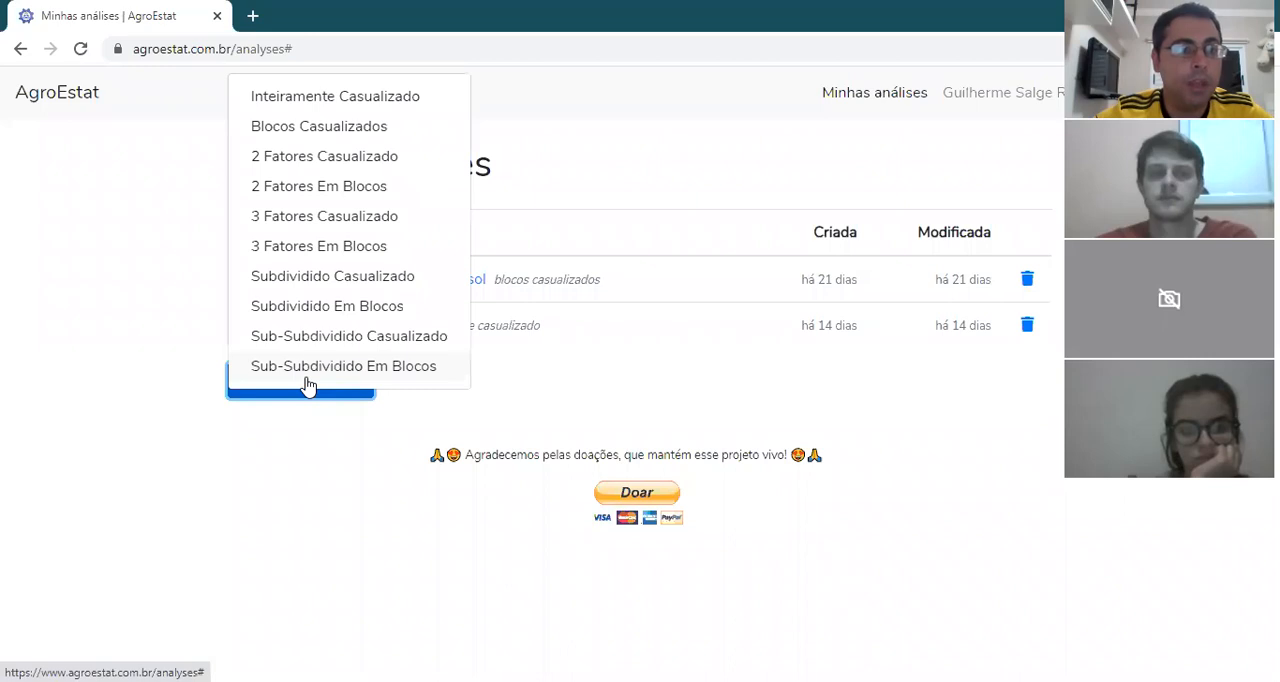
pyautogui.click(330, 126)
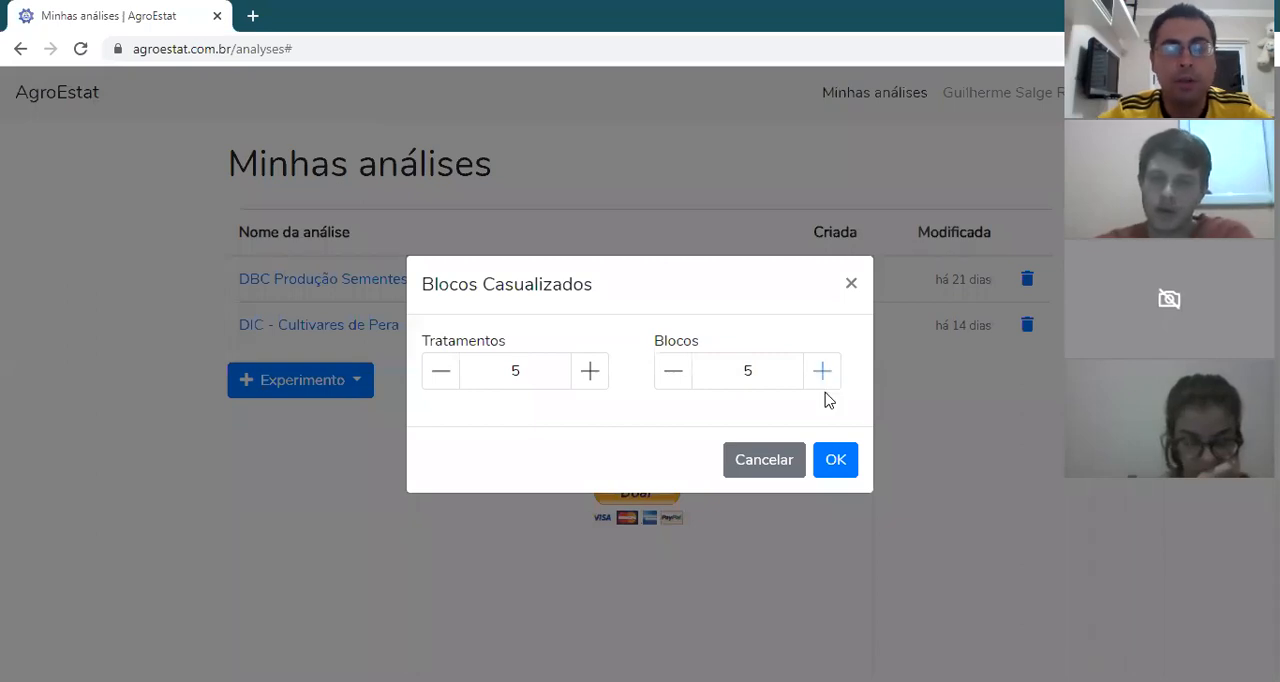
pyautogui.click(833, 460)
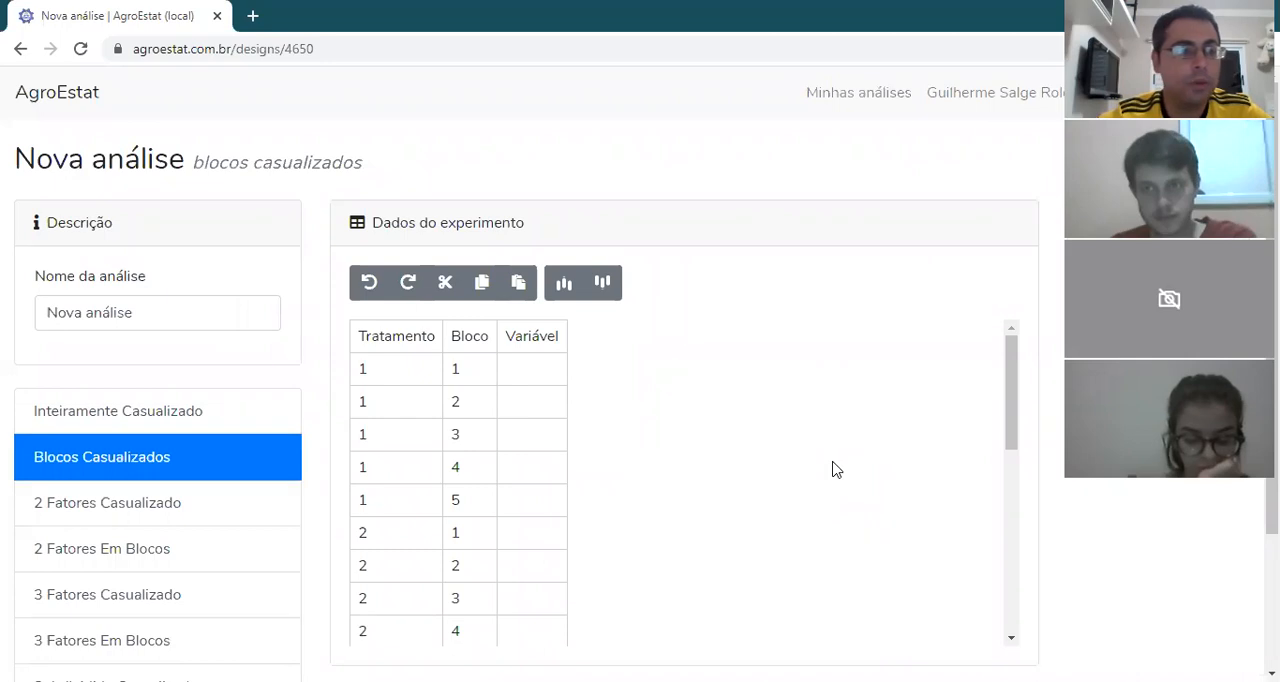
# Step: Rename the analysis as "Cana de Açúcar DBC"
pyautogui.click(153, 314)
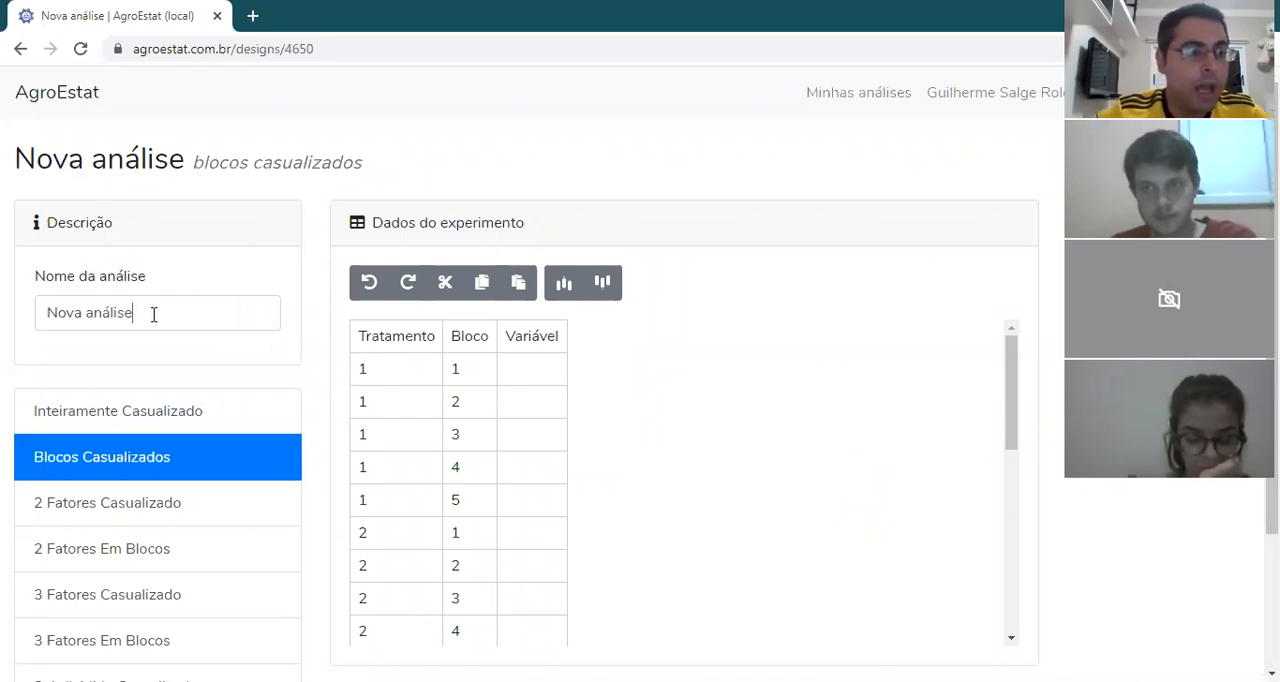
pyautogui.press('BackSpace')
pyautogui.press('BackSpace')
pyautogui.press('BackSpace')
pyautogui.press('BackSpace')
pyautogui.press('BackSpace')
pyautogui.press('BackSpace')
pyautogui.press('BackSpace')
pyautogui.press('BackSpace')
pyautogui.press('BackSpace')
pyautogui.press('BackSpace')
pyautogui.press('BackSpace')
pyautogui.press('BackSpace')
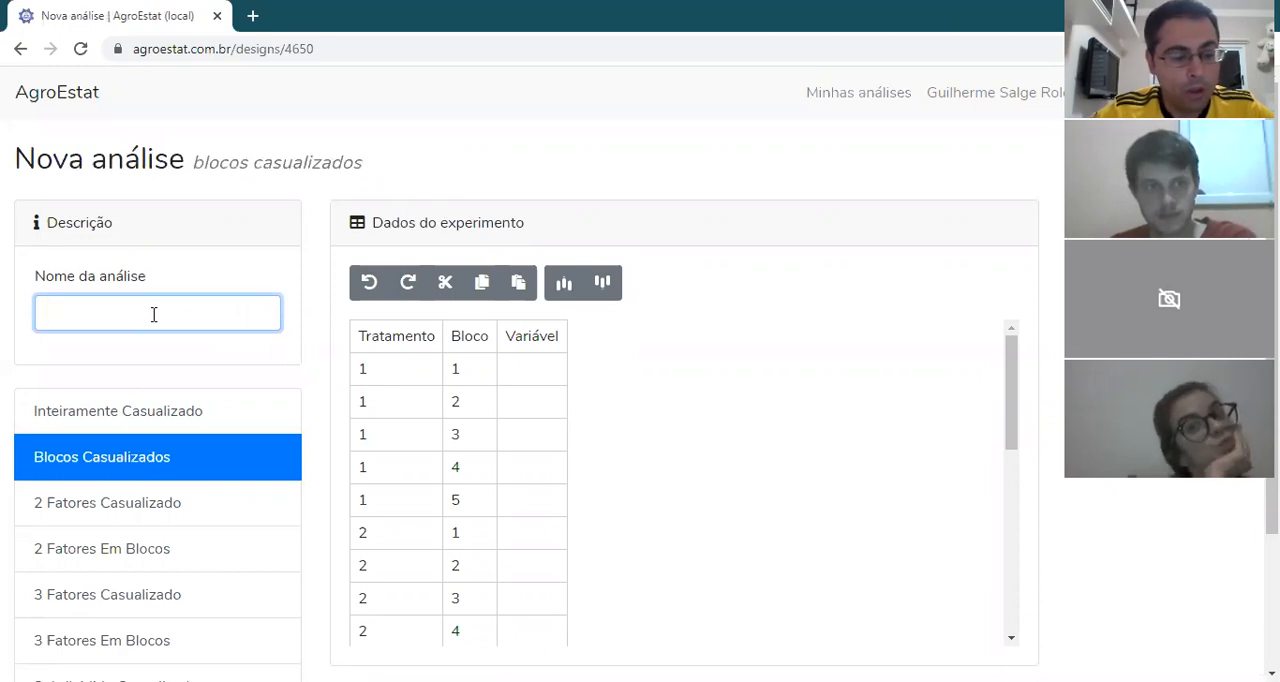
pyautogui.write('C')
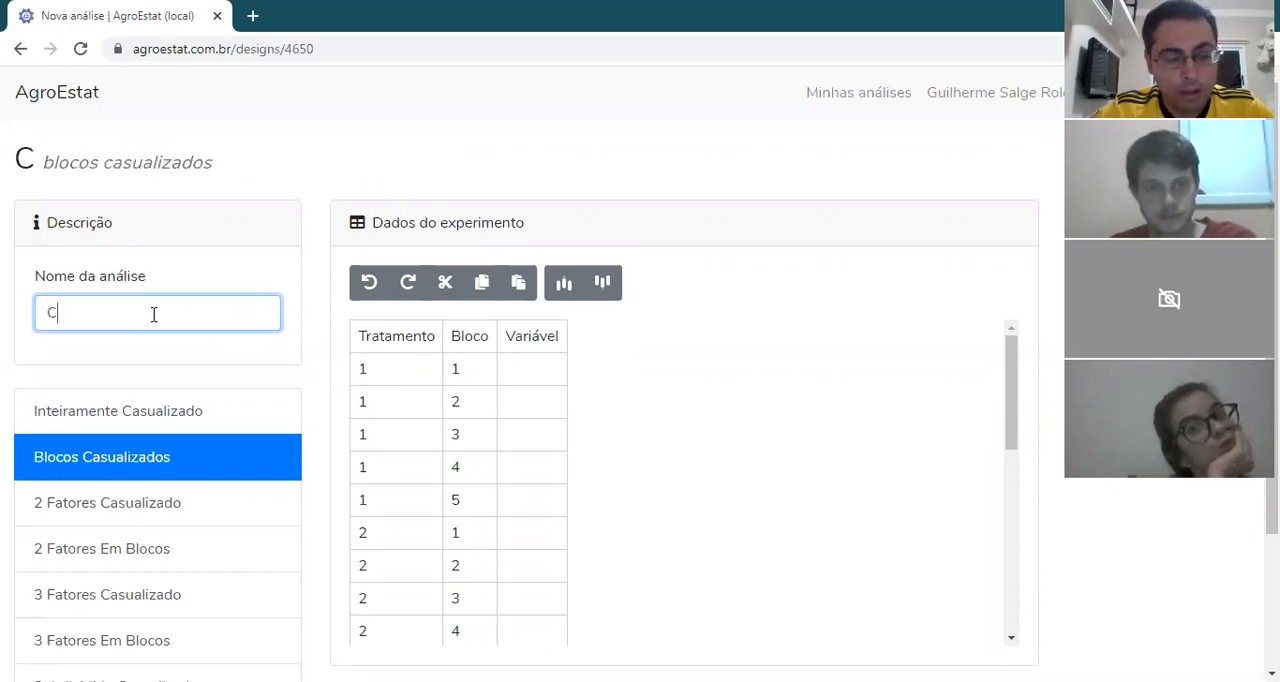
pyautogui.write('ana de A')
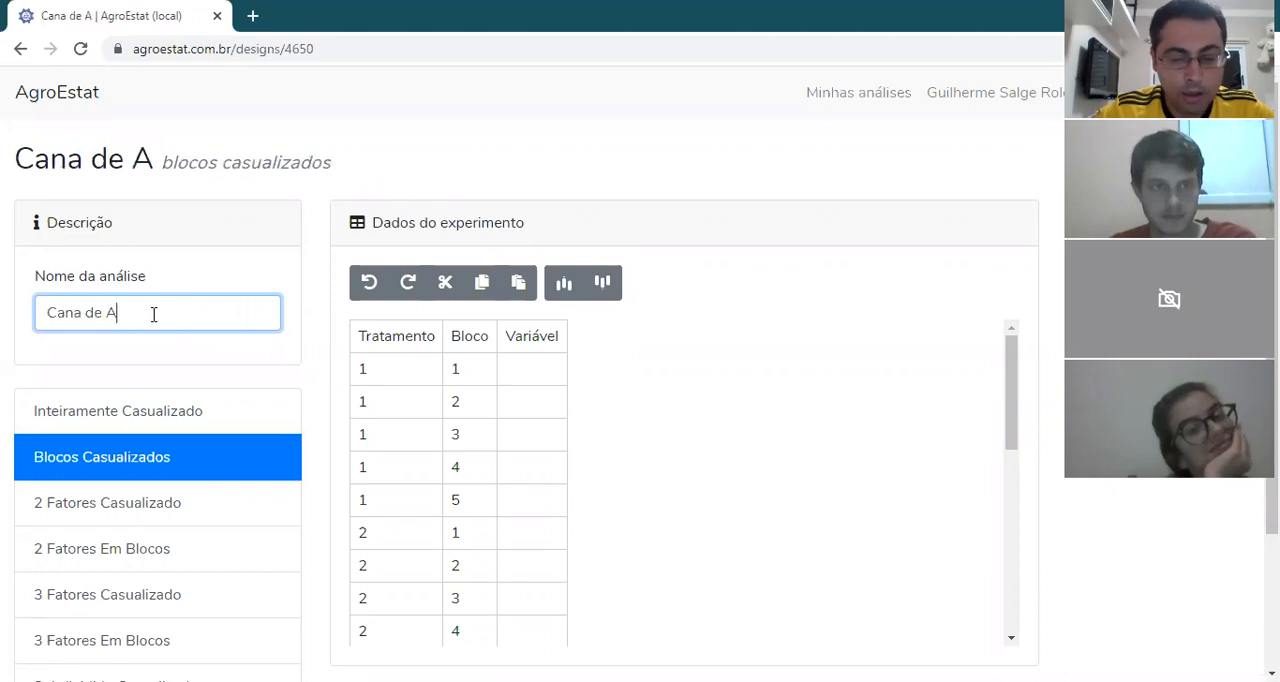
pyautogui.write('çúc')
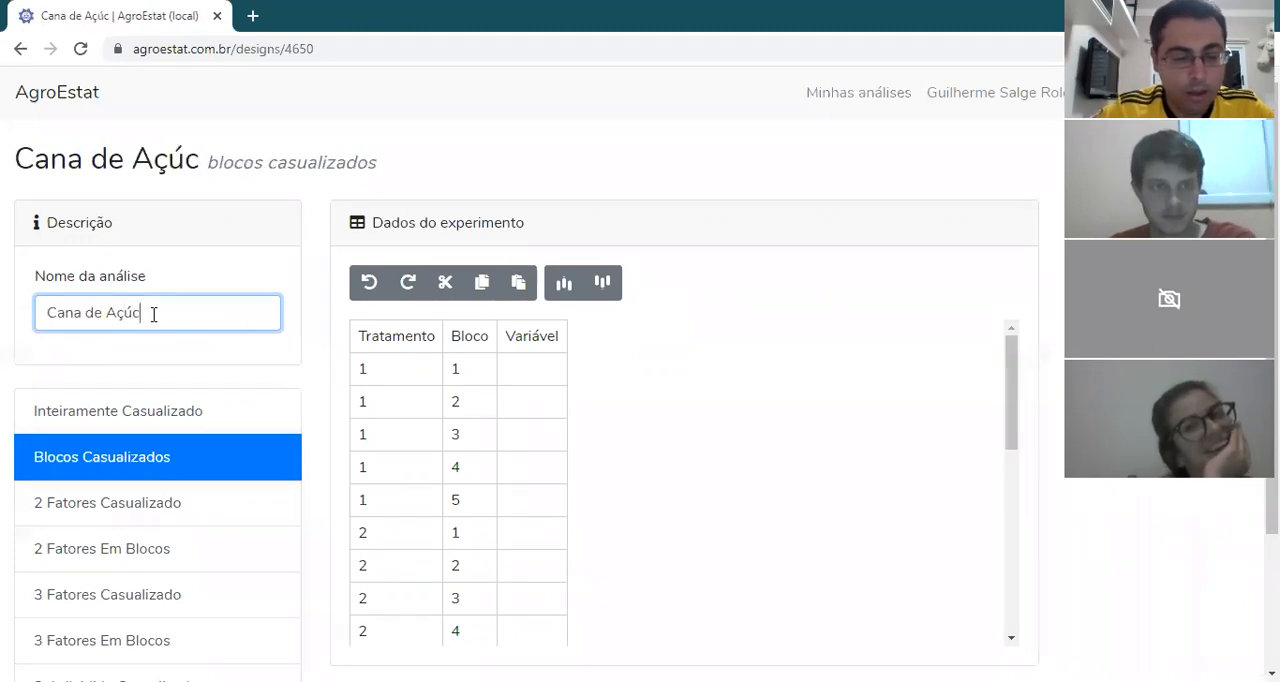
pyautogui.write('ar DBC')
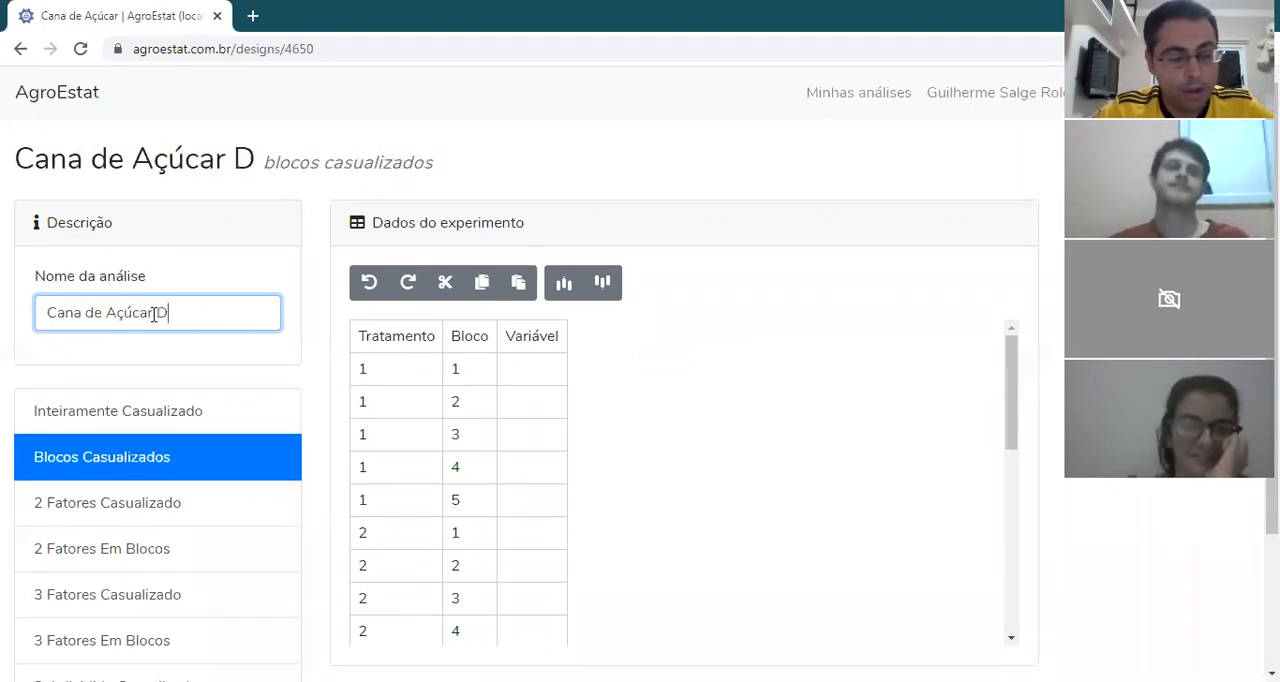
pyautogui.click(225, 236)
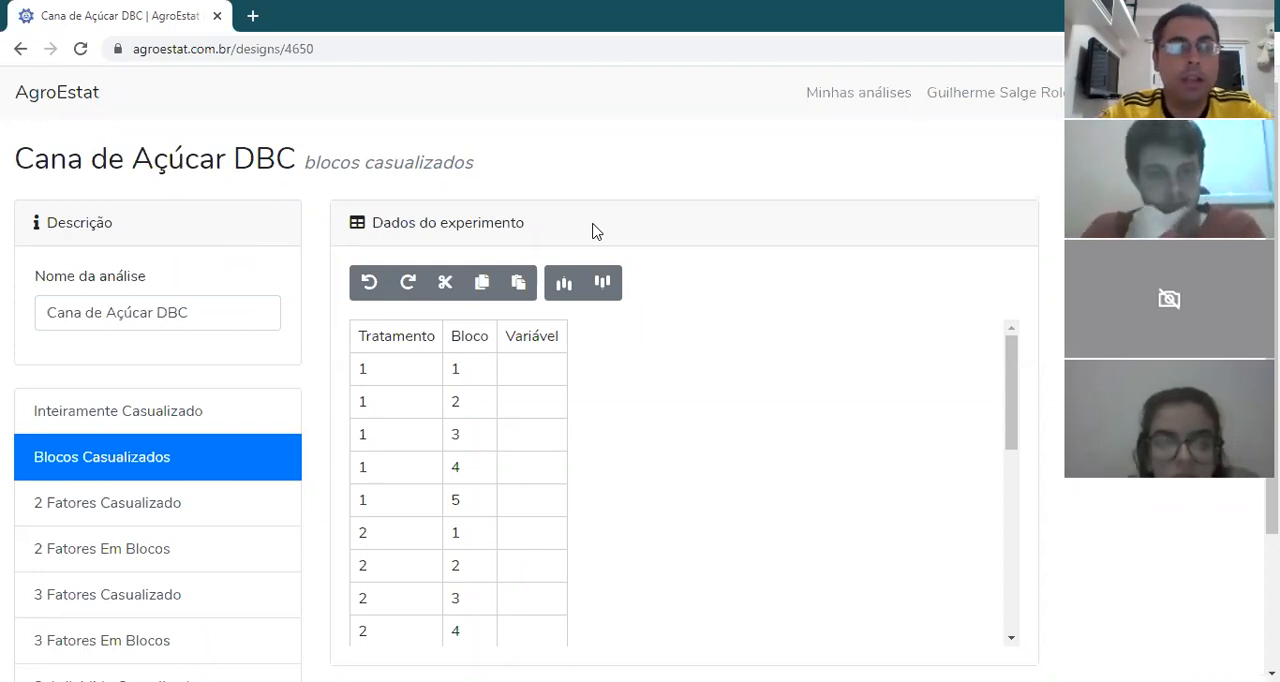
# Step: Insert seven additional columns into the experiment data table for more response variables
pyautogui.click(561, 288)
pyautogui.click(561, 288)
pyautogui.click(561, 288)
pyautogui.click(561, 288)
pyautogui.click(561, 288)
pyautogui.click(561, 288)
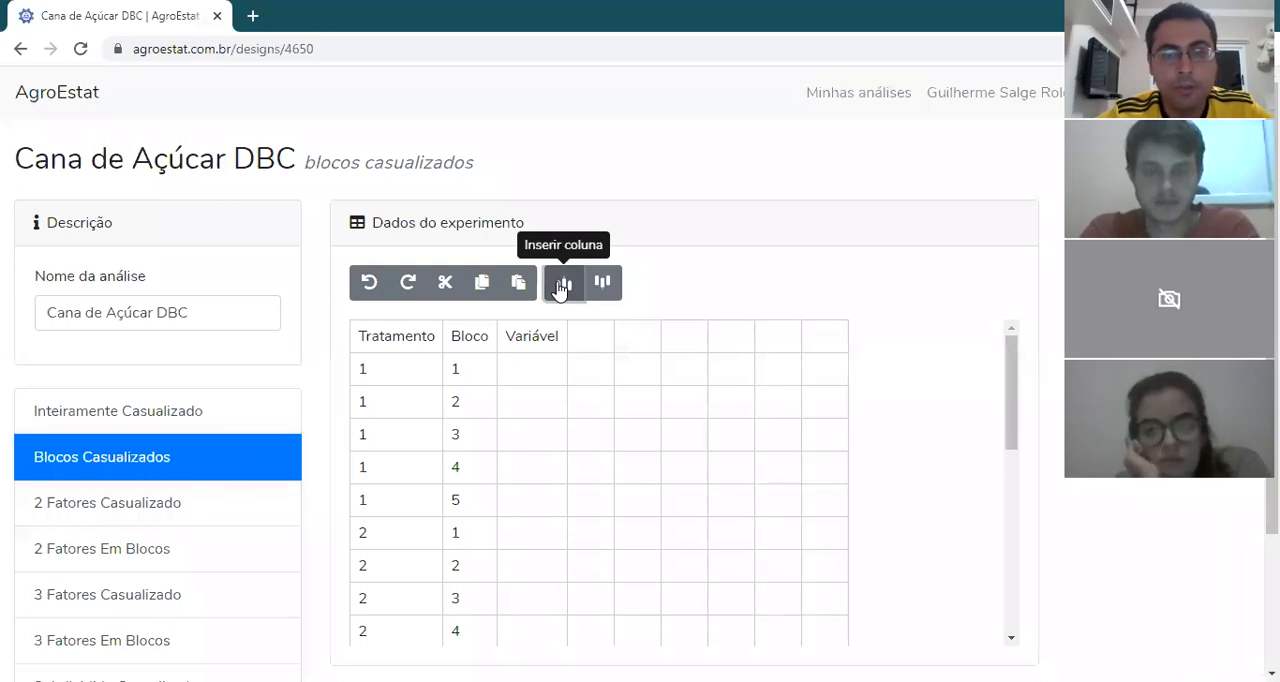
pyautogui.click(561, 288)
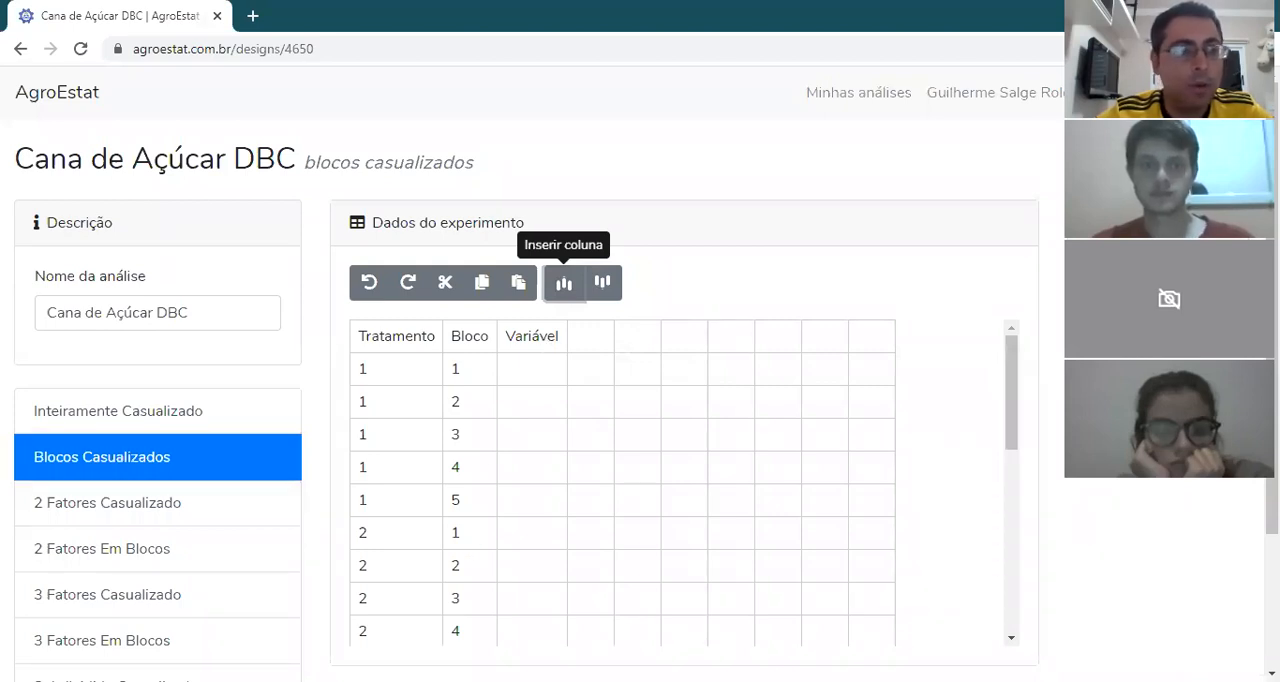
# Step: Replace the Variável column heading with "PMF total (g)", pasted from the other open window
pyautogui.hotkey('alt', 'Tab')
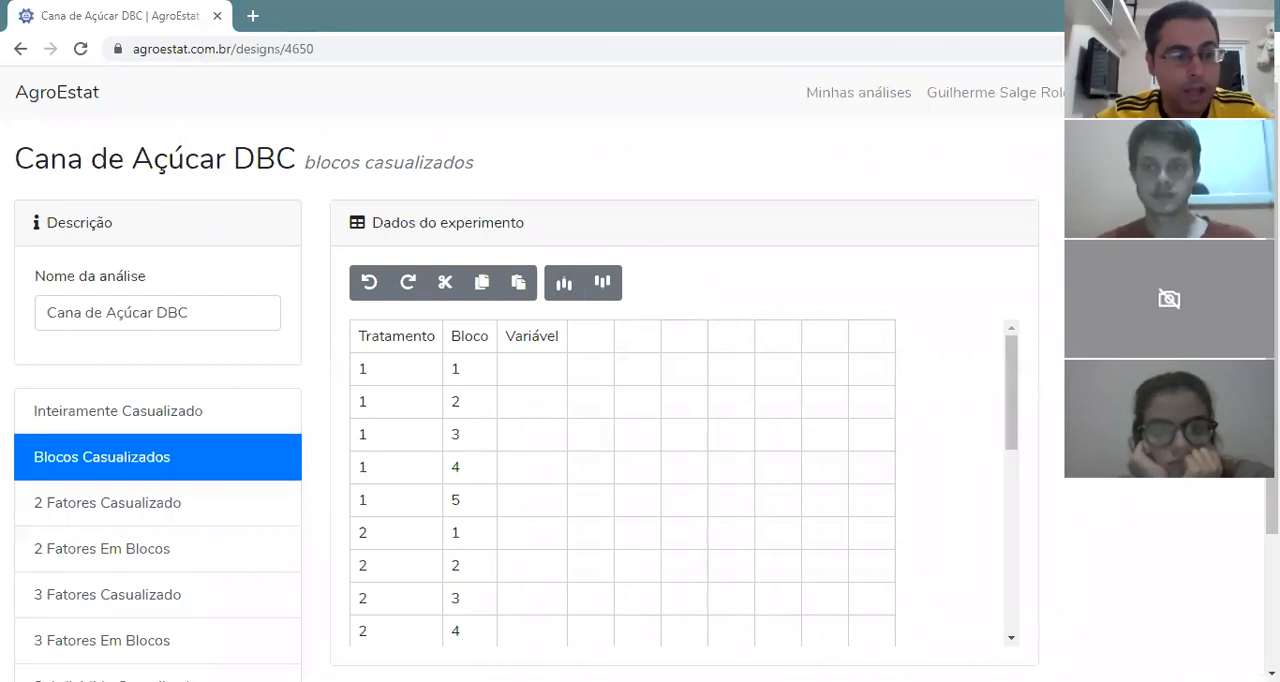
pyautogui.hotkey('alt', 'Tab')
pyautogui.doubleClick(534, 344)
pyautogui.moveTo(560, 336); pyautogui.dragTo(487, 336)
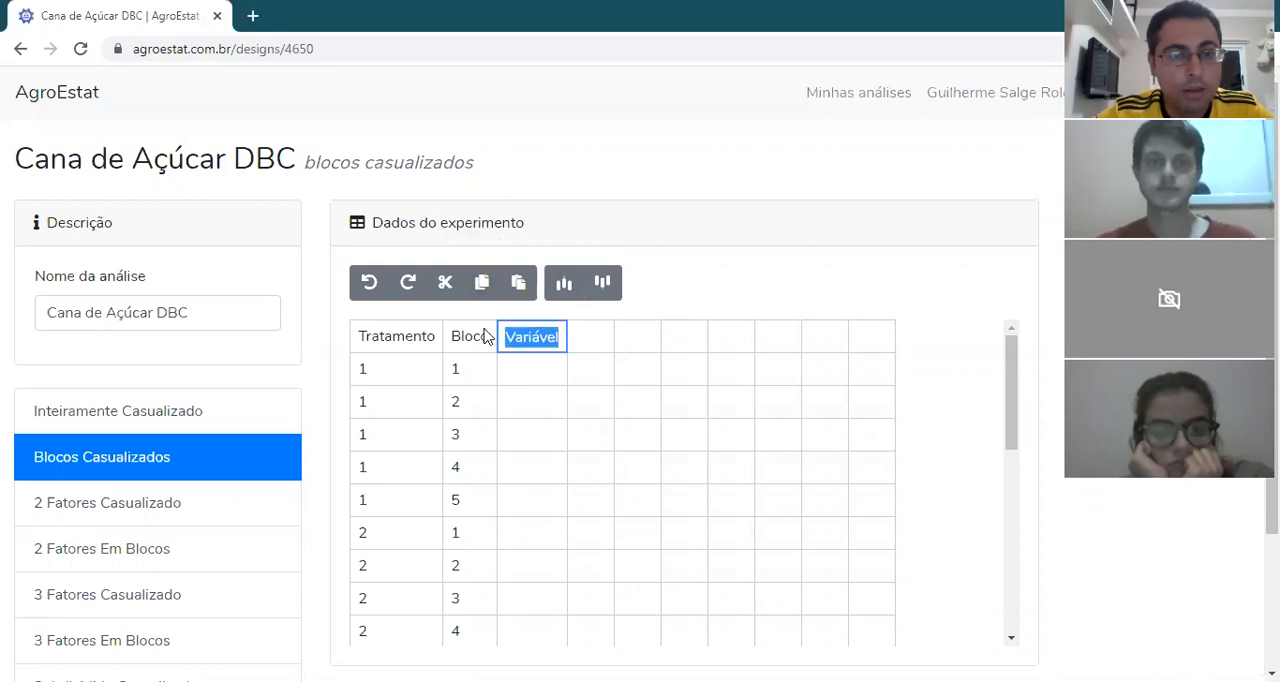
pyautogui.press('BackSpace')
pyautogui.write('PMF total (g)')
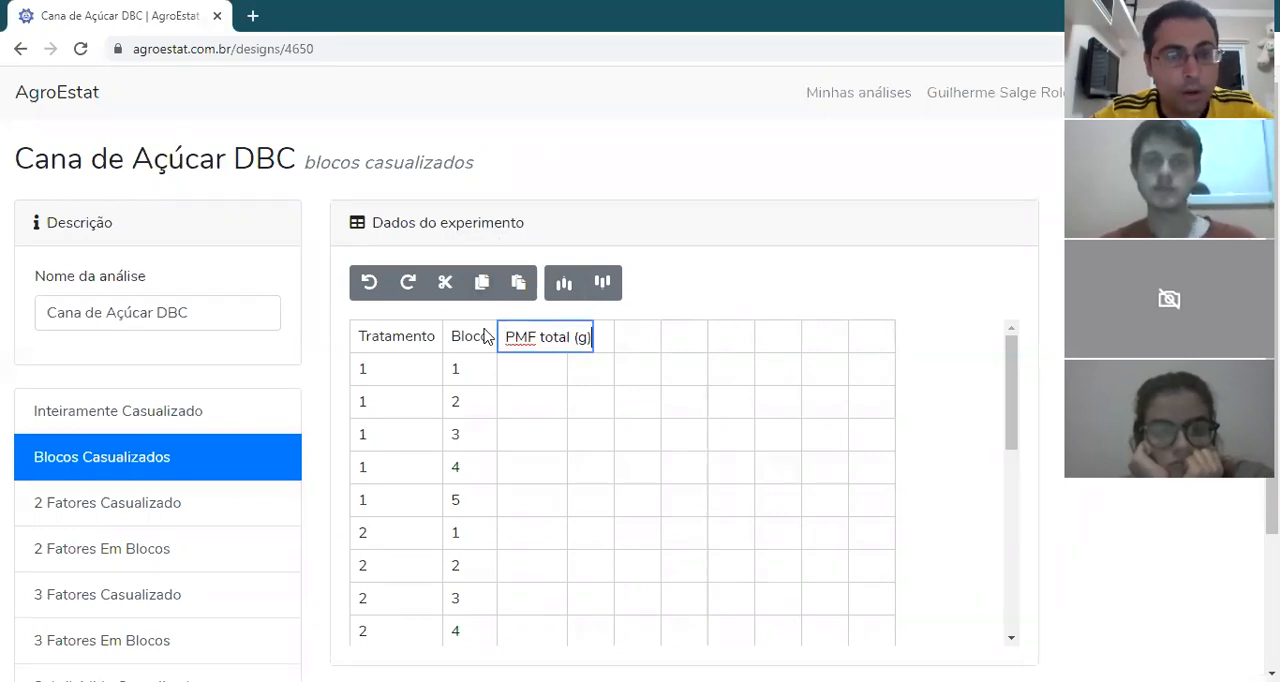
pyautogui.press('Return')
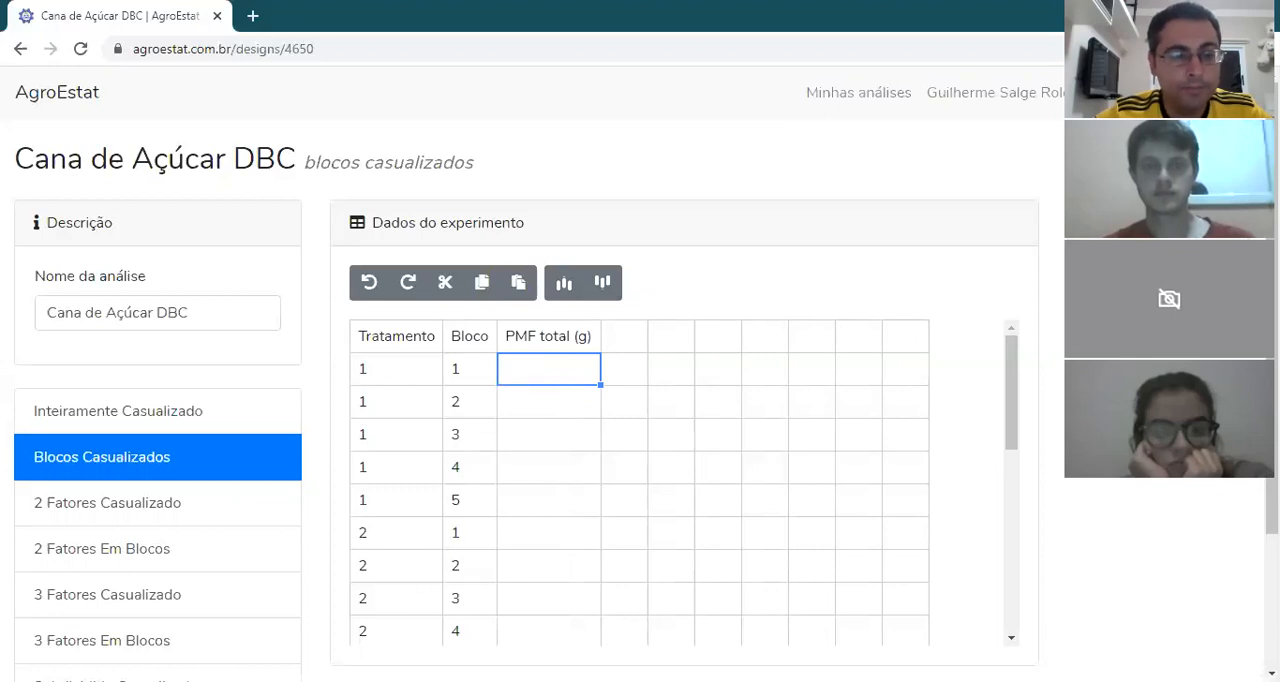
# Step: Head the next two empty columns "PMFaérea (g)" and "PMFraiz (g)", pasting each name from the other open window
pyautogui.hotkey('alt', 'Tab')
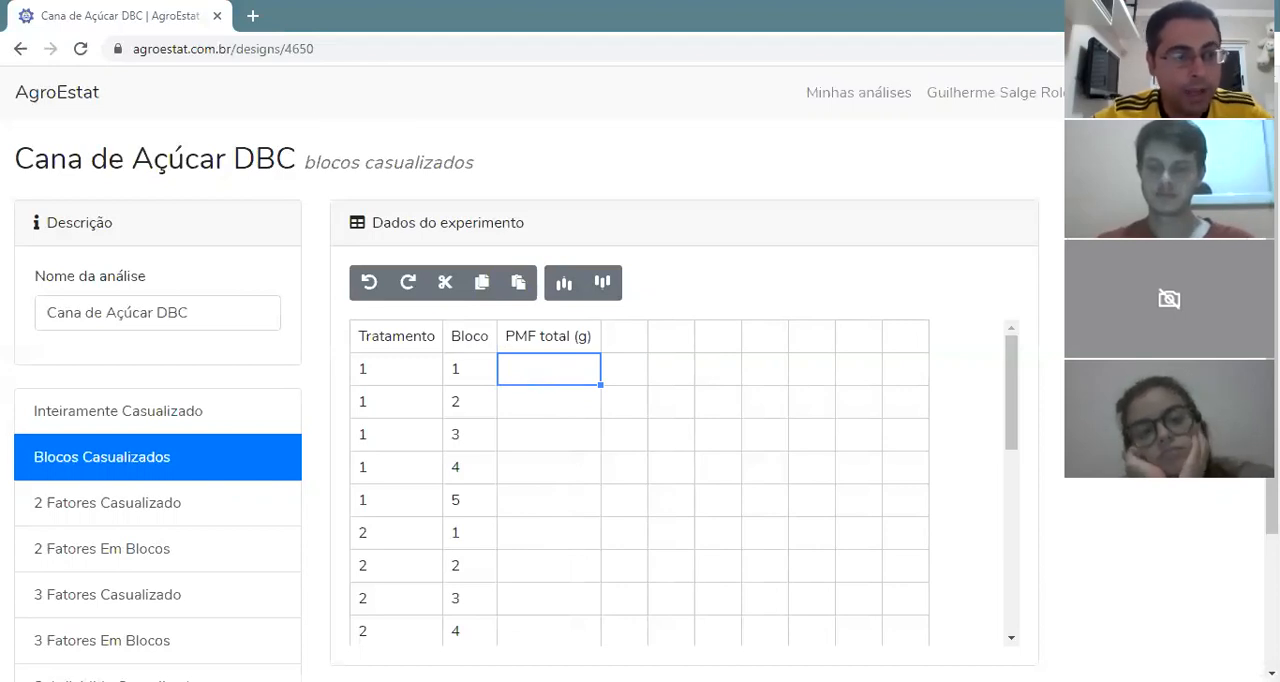
pyautogui.doubleClick(624, 337)
pyautogui.write('PMFaérea (g)')
pyautogui.press('Return')
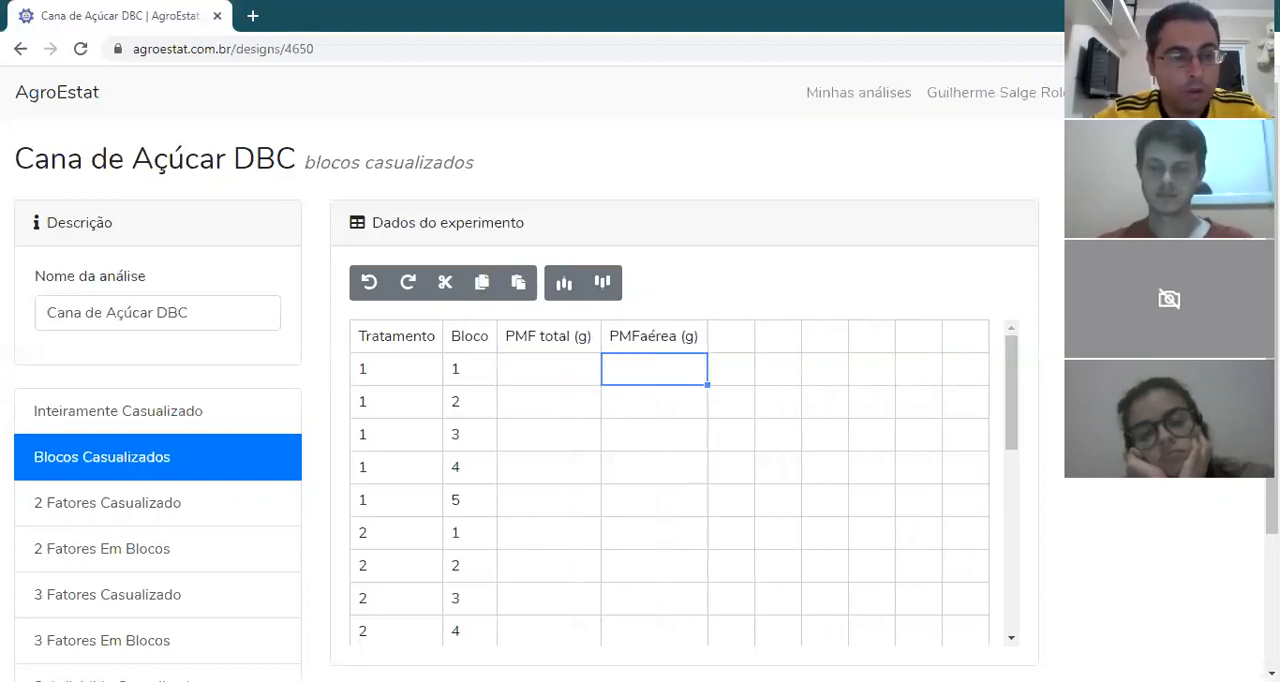
pyautogui.hotkey('alt', 'Tab')
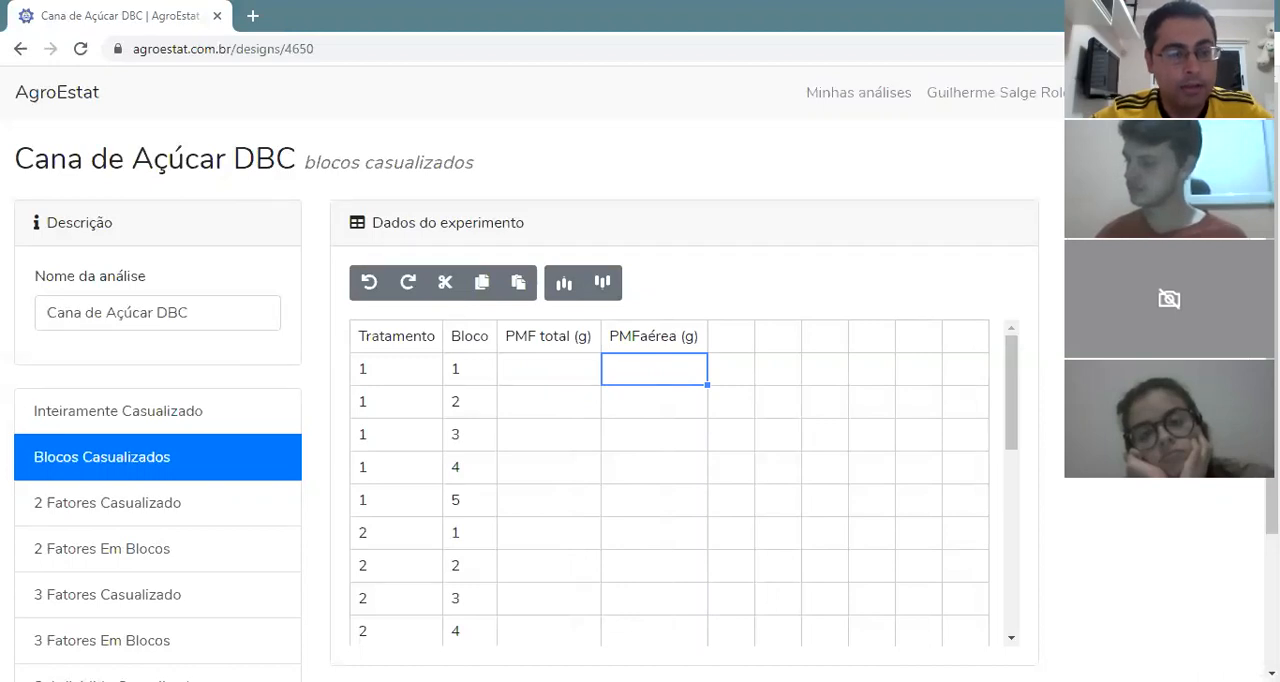
pyautogui.hotkey('alt', 'Tab')
pyautogui.doubleClick(731, 336)
pyautogui.write('PMFraiz (g)')
pyautogui.press('Return')
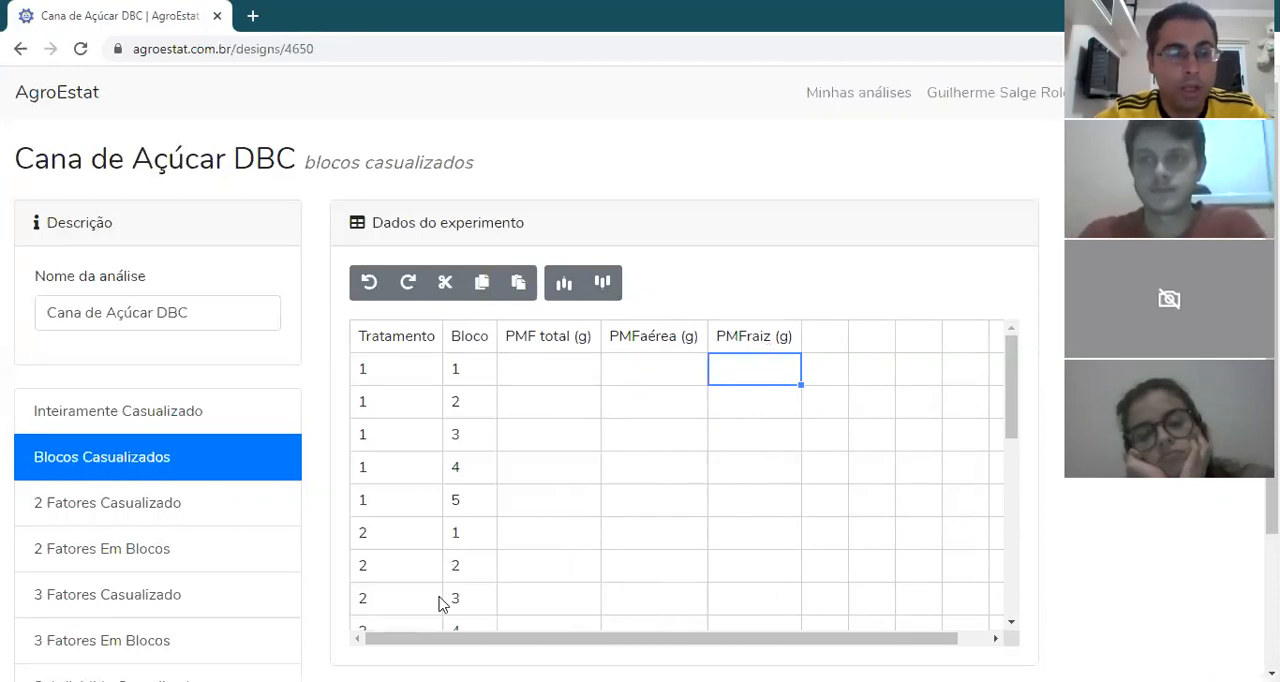
# Step: Head the two columns after PMFraiz "PMStotal (g)" and "PMSaérea (g)", pasting each name from the other open window
pyautogui.hotkey('alt', 'Tab')
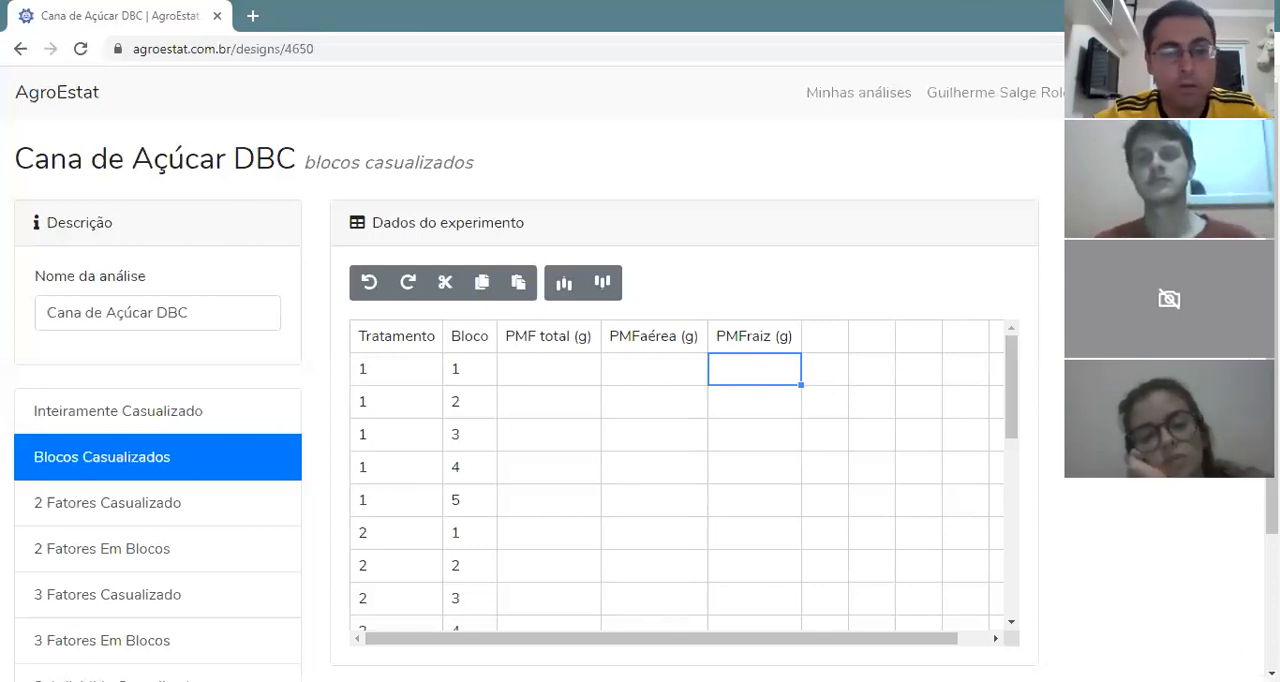
pyautogui.hotkey('alt', 'Tab')
pyautogui.click(817, 340)
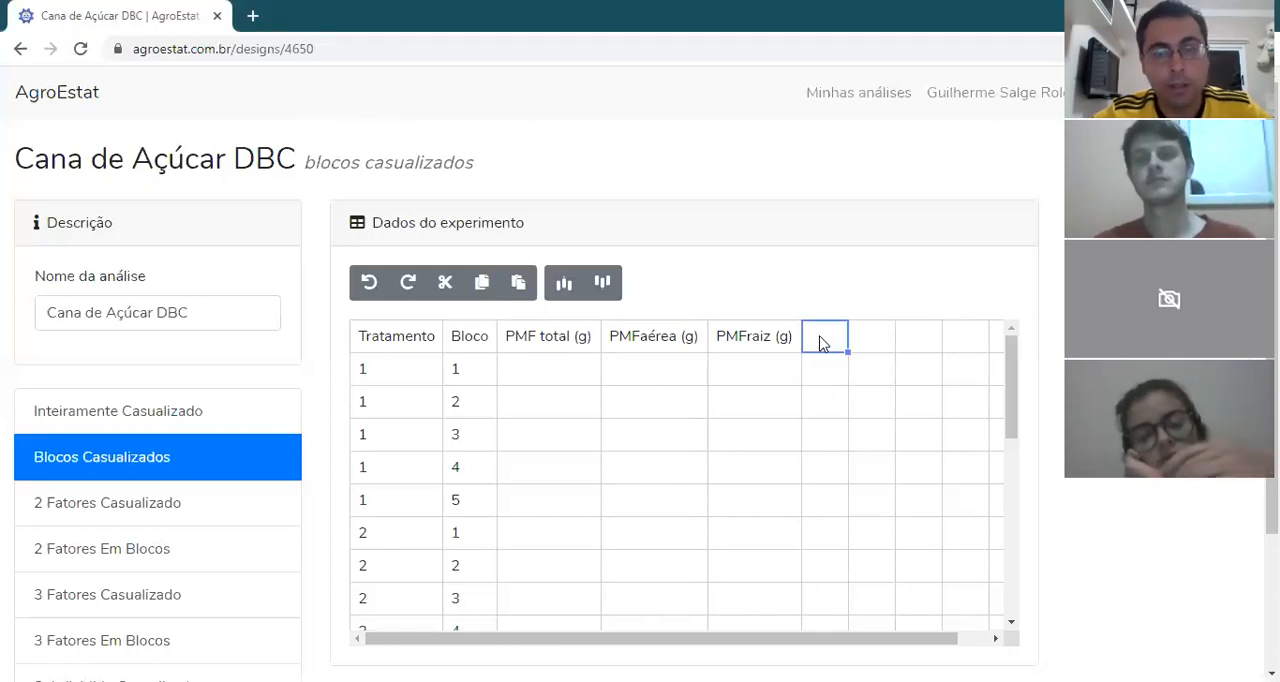
pyautogui.doubleClick(820, 337)
pyautogui.write('PMStotal (g)')
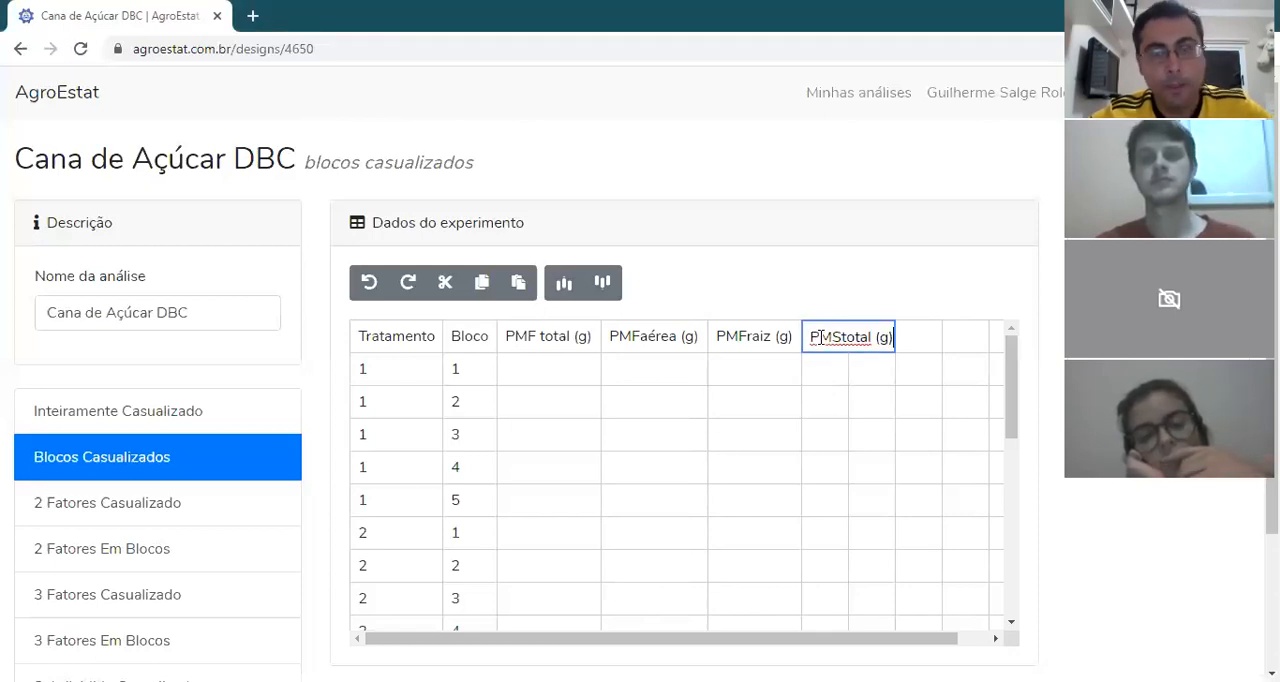
pyautogui.press('Return')
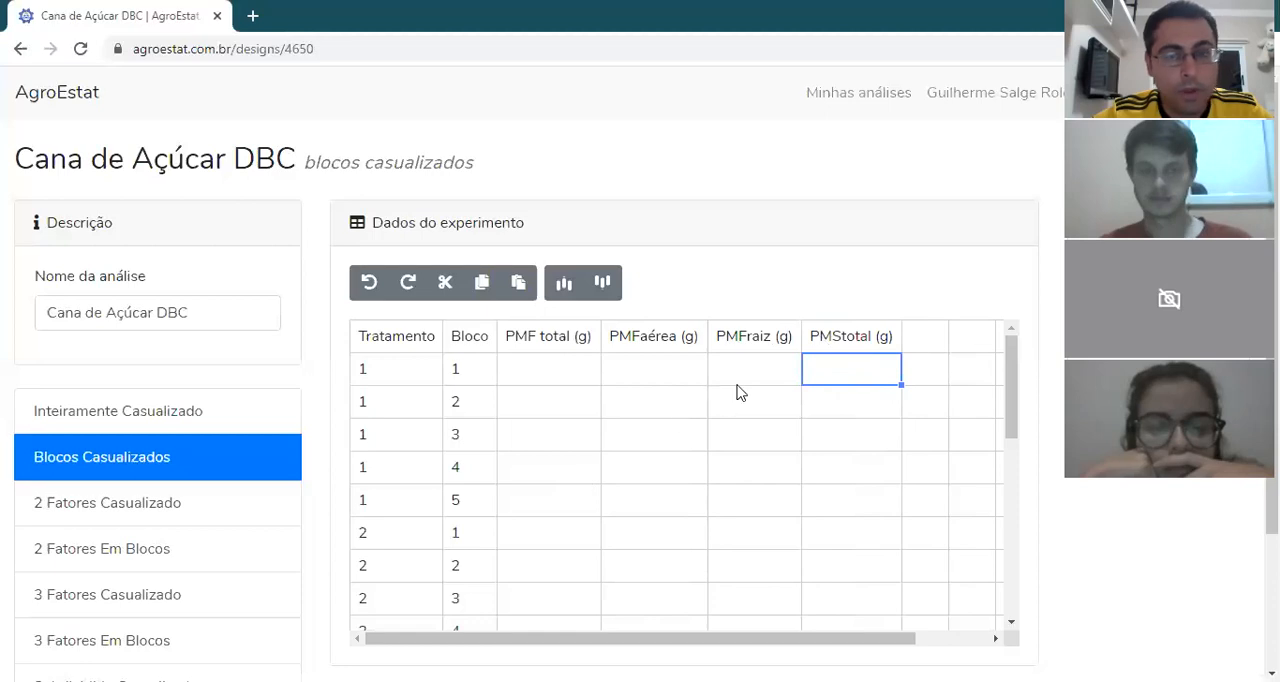
pyautogui.click(922, 341)
pyautogui.doubleClick(922, 341)
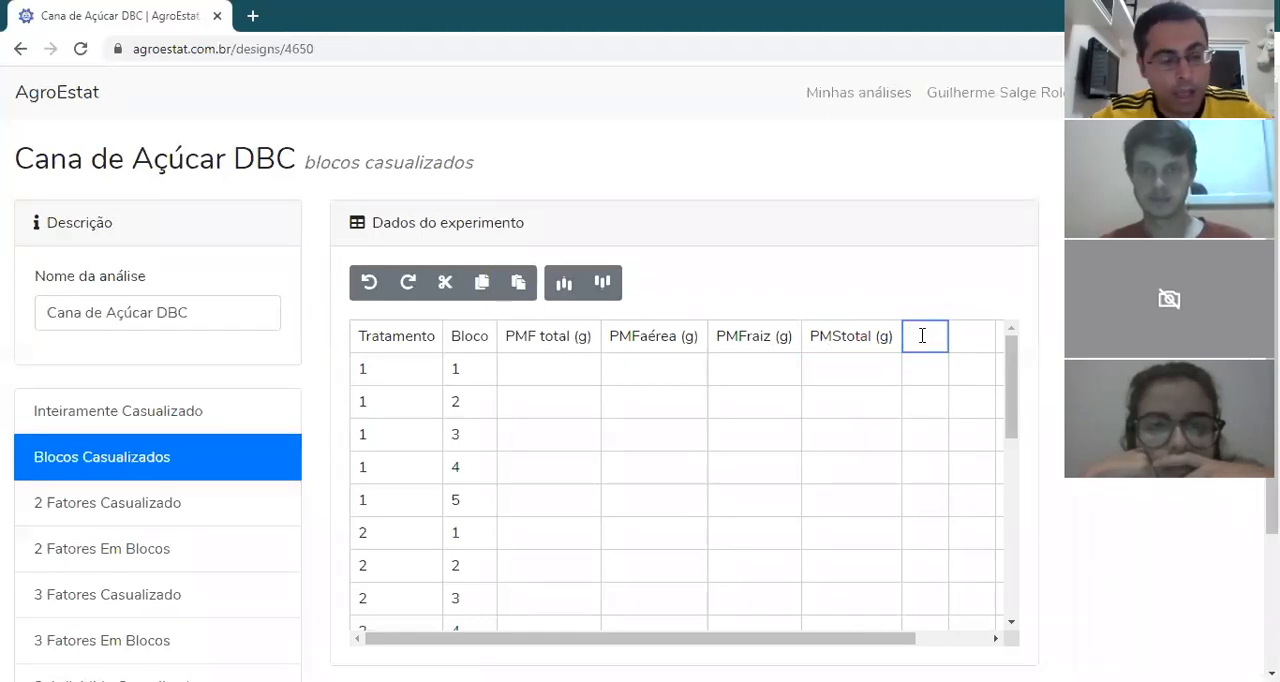
pyautogui.write('PMSaérea (g)')
pyautogui.press('Return')
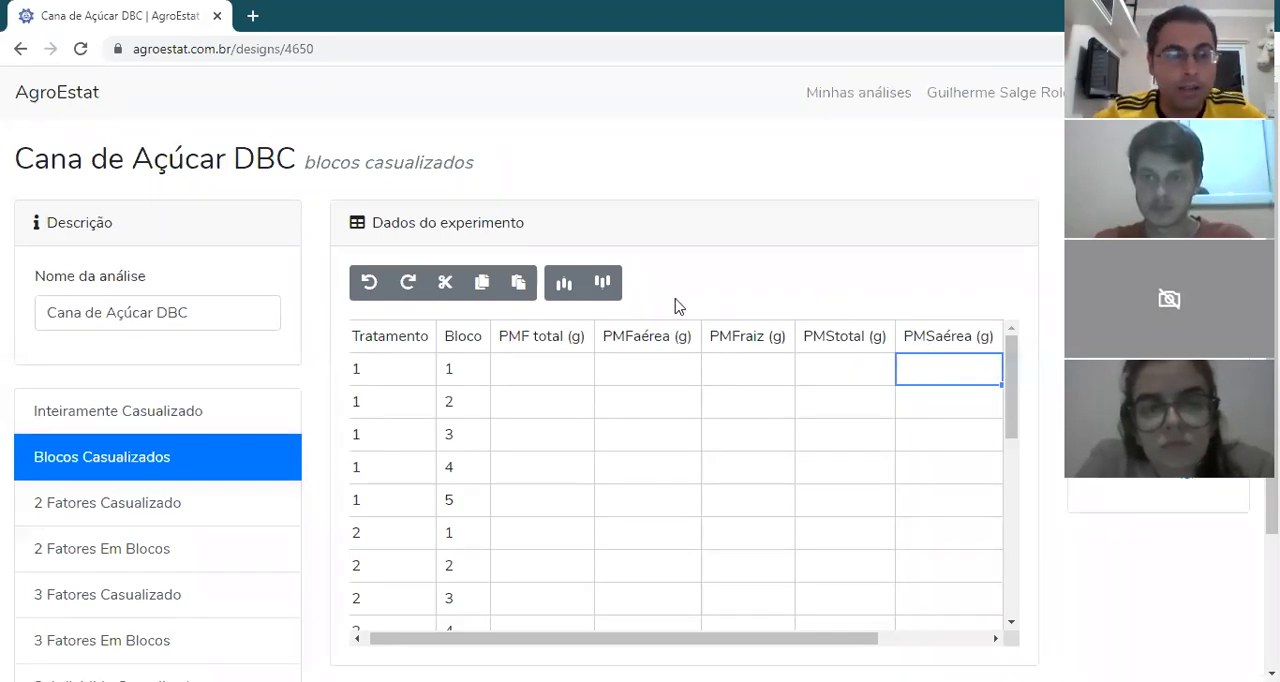
# Step: Try the placeholder text "fdkljdk" as the first row's treatment label and set it back to 1
pyautogui.doubleClick(399, 368)
pyautogui.press('BackSpace')
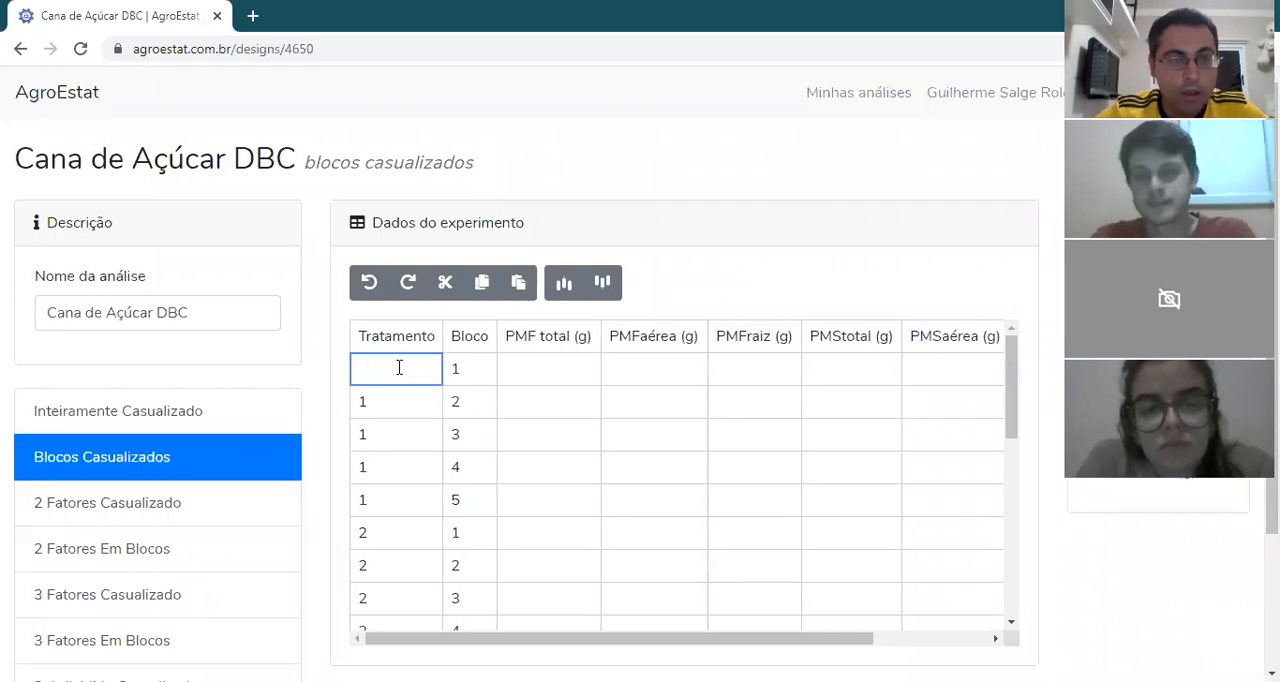
pyautogui.write('fdkljdk')
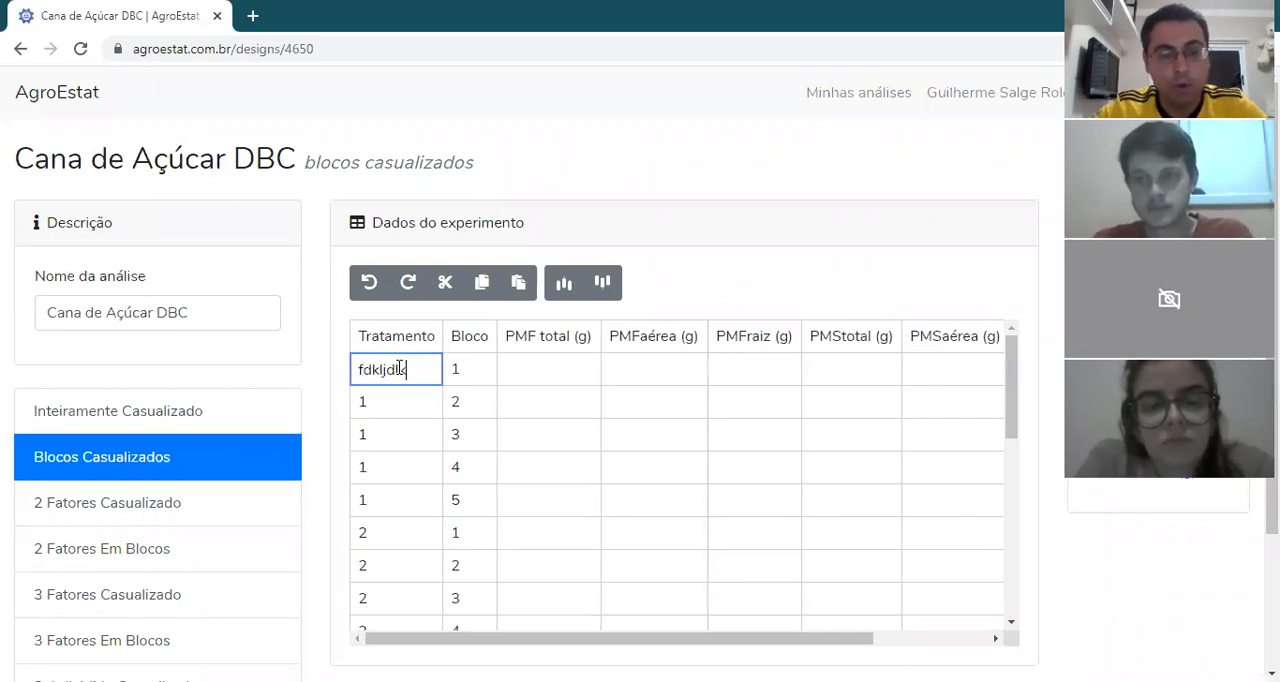
pyautogui.press('BackSpace')
pyautogui.press('BackSpace')
pyautogui.press('BackSpace')
pyautogui.press('BackSpace')
pyautogui.press('BackSpace')
pyautogui.press('BackSpace')
pyautogui.press('BackSpace')
pyautogui.write('1')
pyautogui.press('Return')
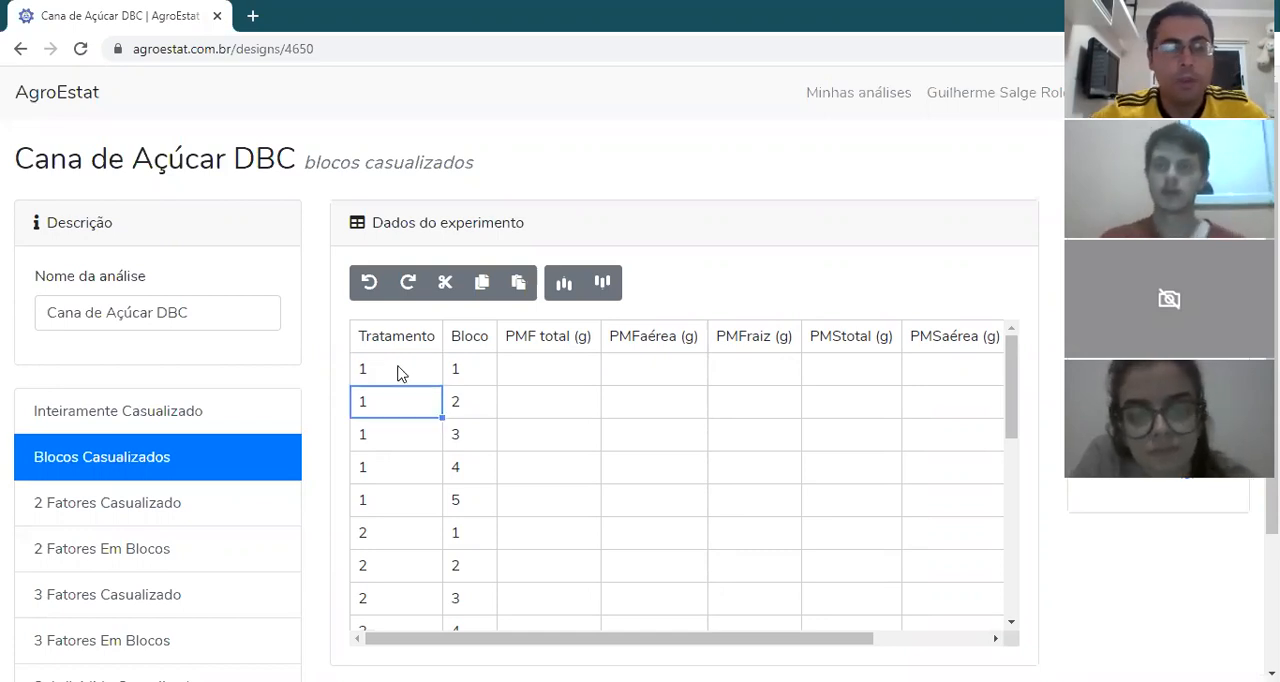
# Step: Head the empty column after PMSaérea "PMSraiz (g)", pasting the name from the other open window
pyautogui.moveTo(770, 642); pyautogui.dragTo(885, 645)
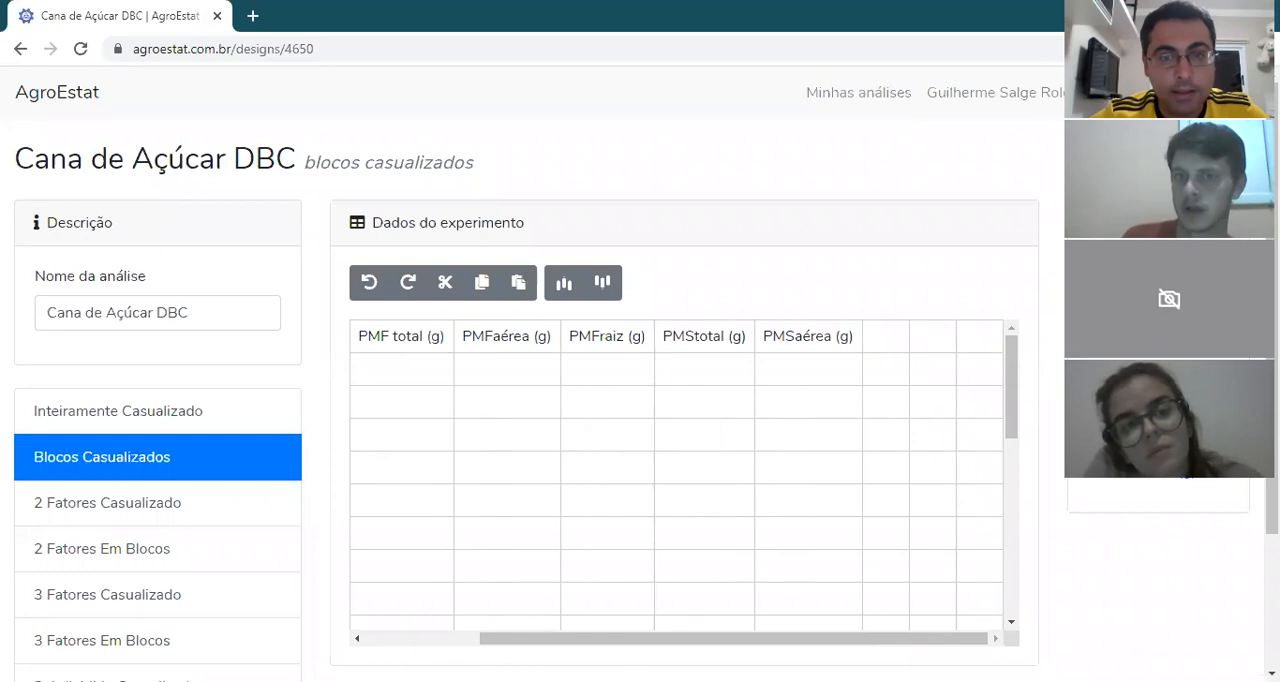
pyautogui.hotkey('alt', 'Tab')
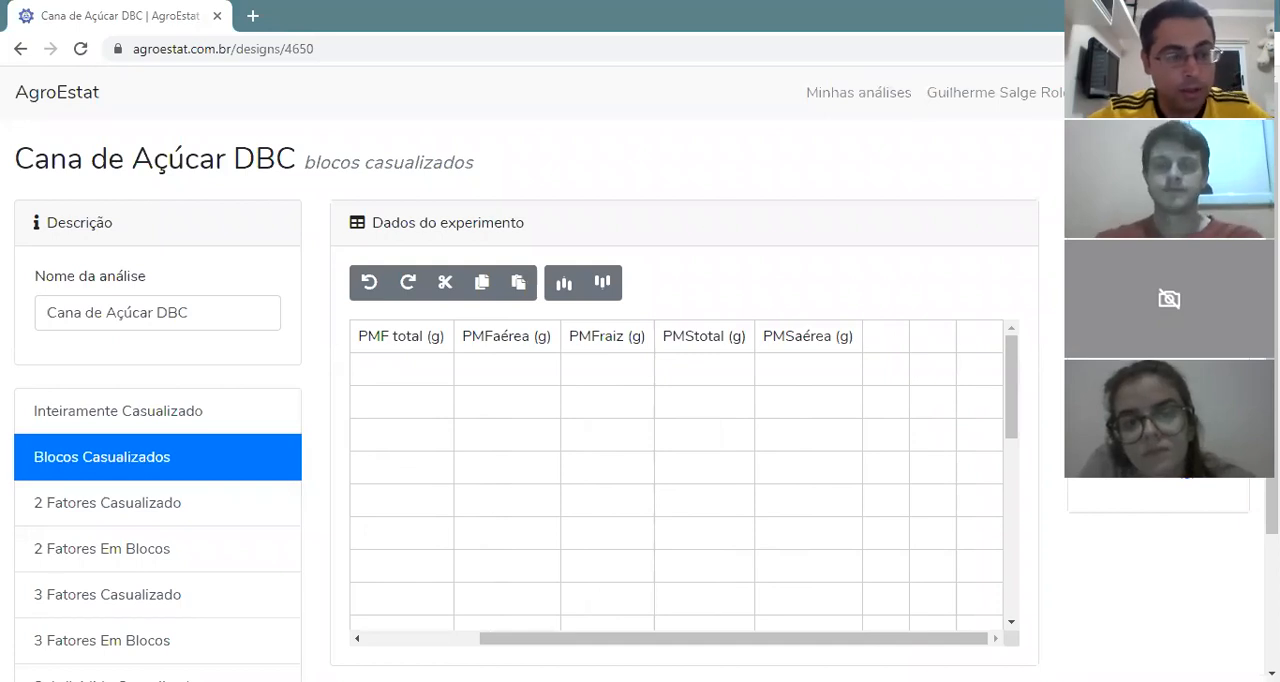
pyautogui.click(893, 337)
pyautogui.doubleClick(893, 335)
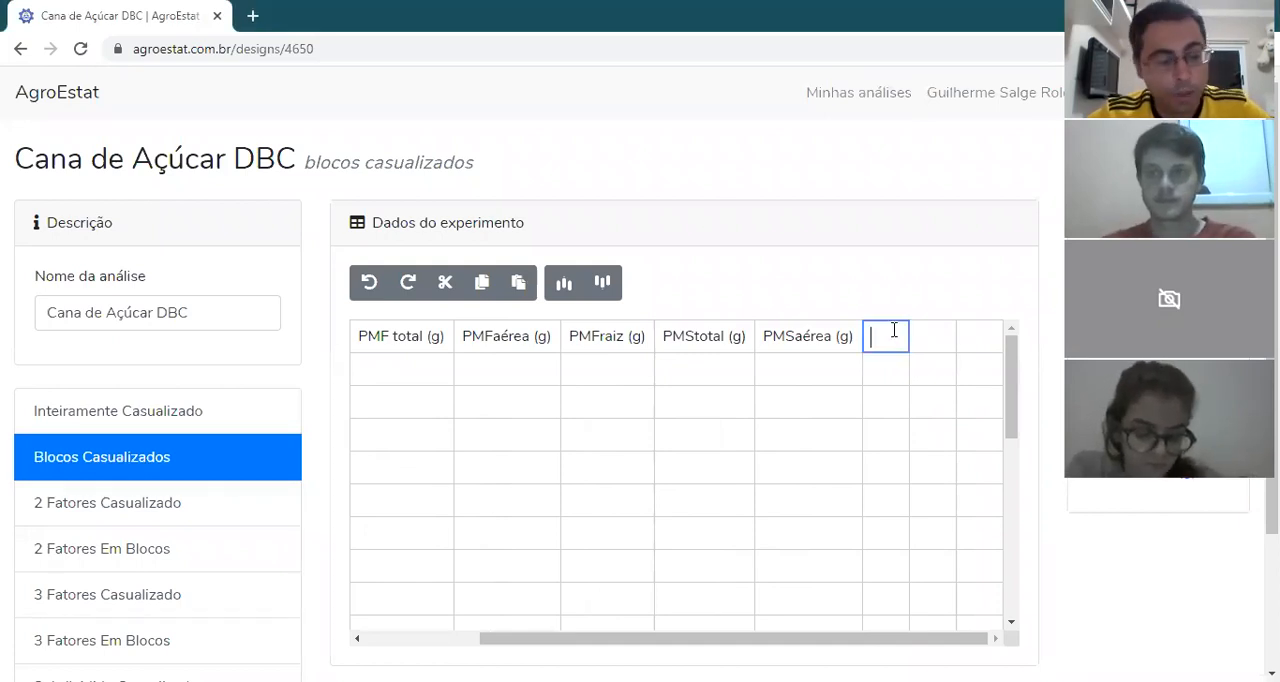
pyautogui.write('PMSraiz (g)')
pyautogui.press('Return')
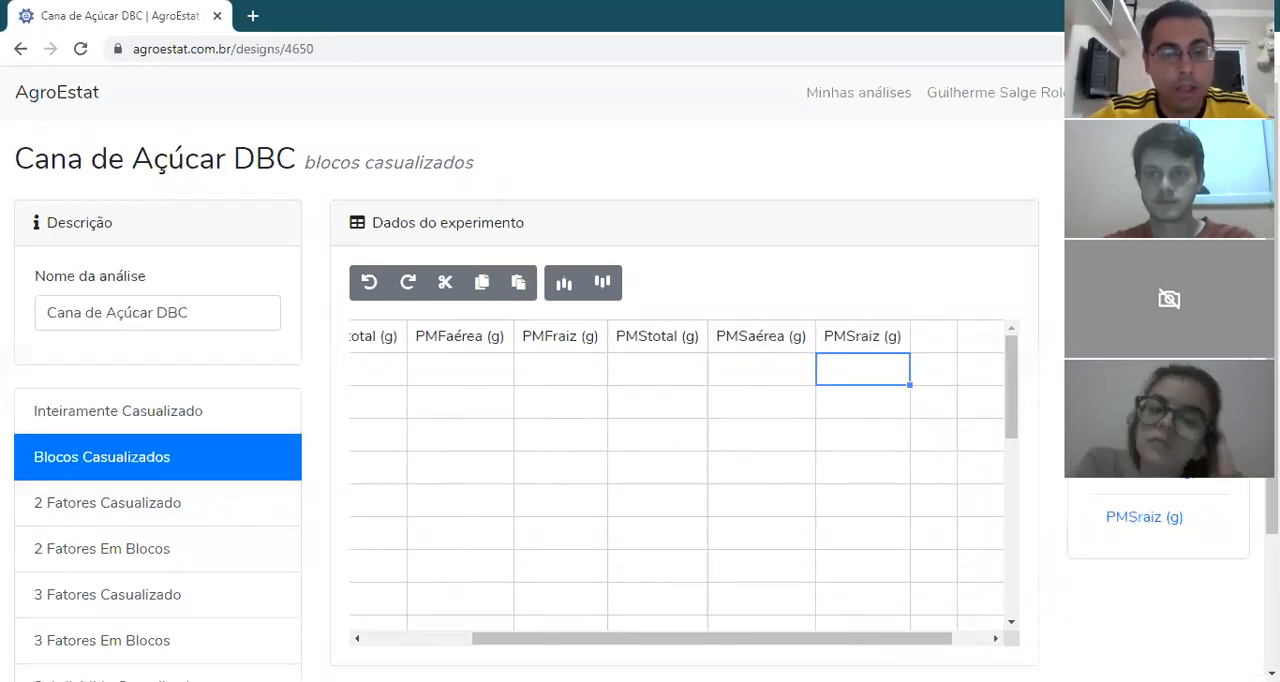
# Step: Head the empty column after PMSraiz "Diâmetro do Colmo (mm)", pasting the name from the other open window
pyautogui.hotkey('alt', 'Tab')
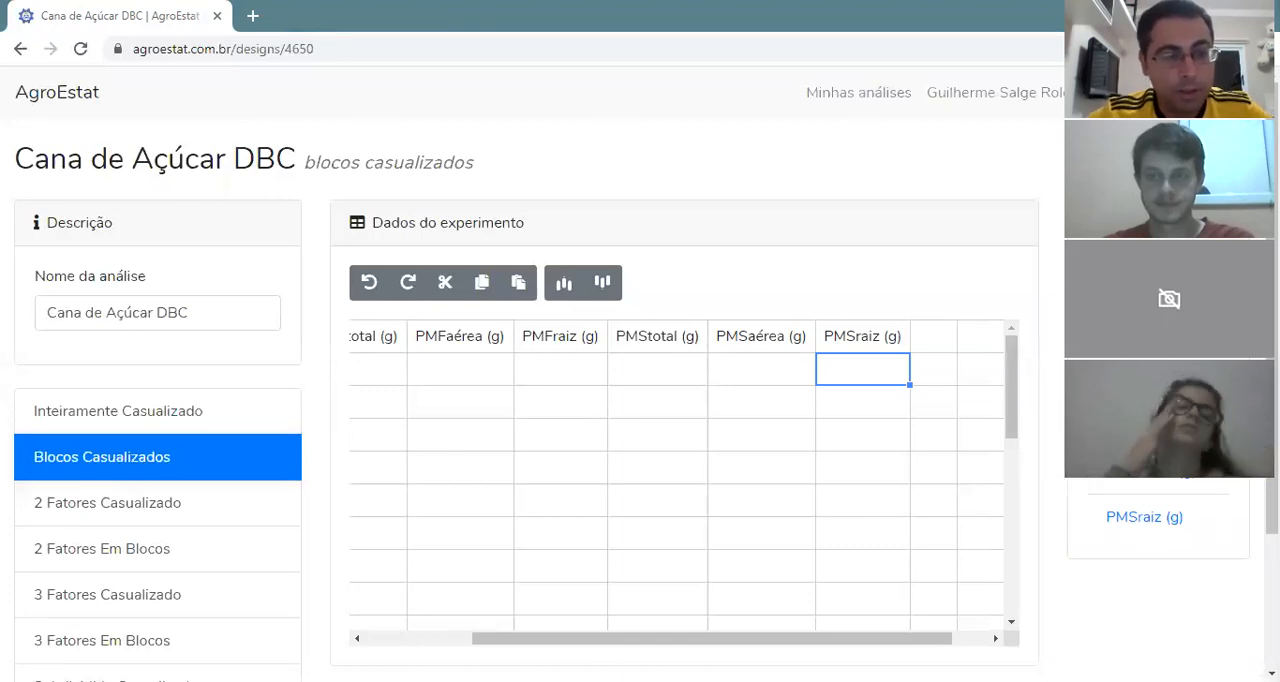
pyautogui.hotkey('alt', 'Tab')
pyautogui.doubleClick(927, 339)
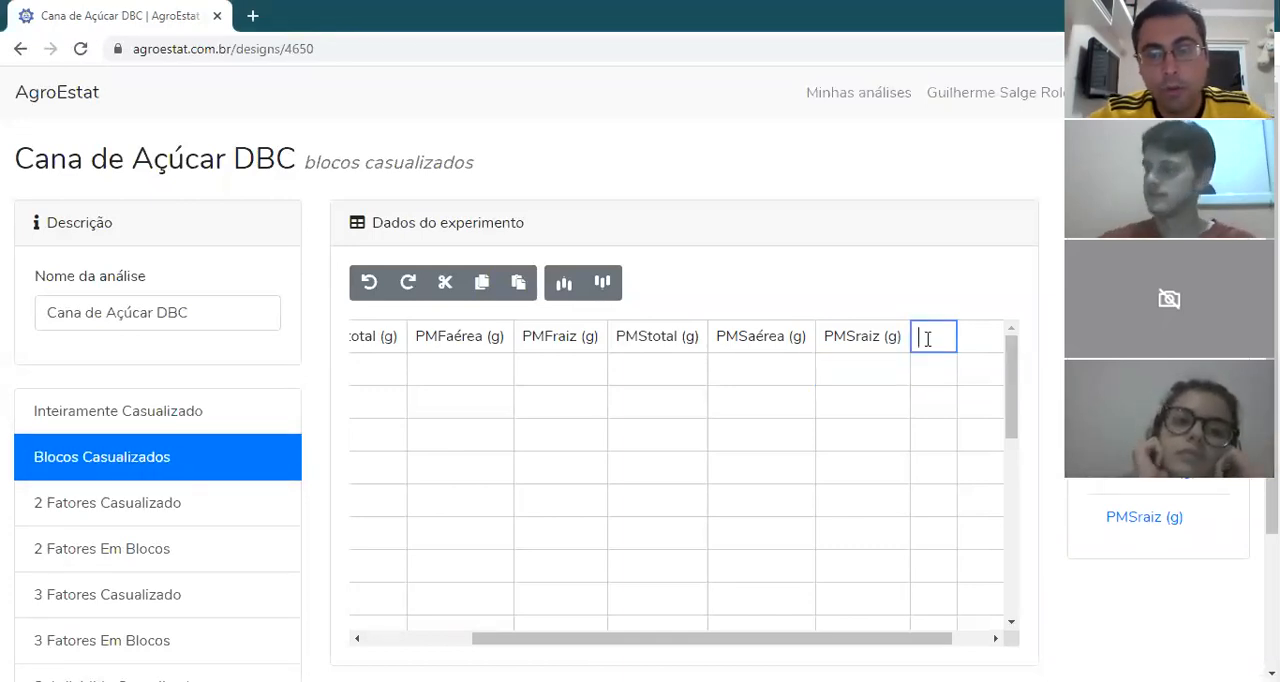
pyautogui.write('Diâmetro do Colmo (mm)')
pyautogui.press('Return')
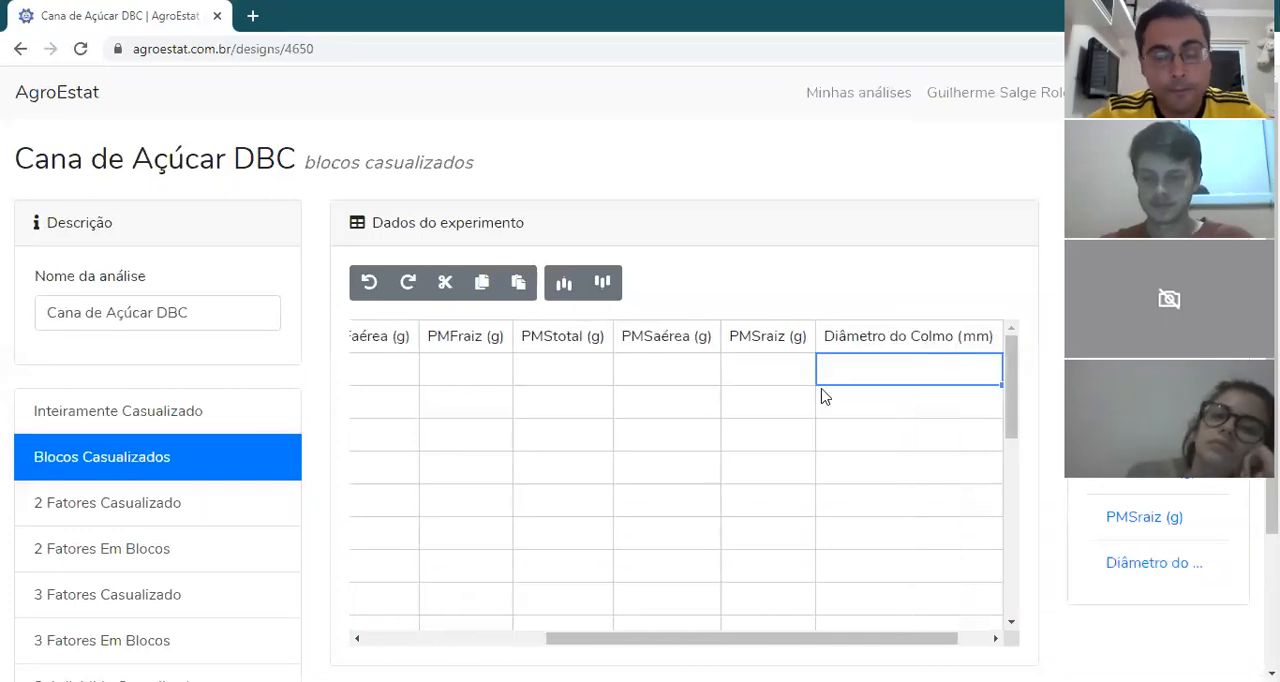
# Step: Head the empty column after Diâmetro do Colmo "Altura do colmo (cm)", pasting the name from the other open window
pyautogui.hotkey('alt', 'Tab')
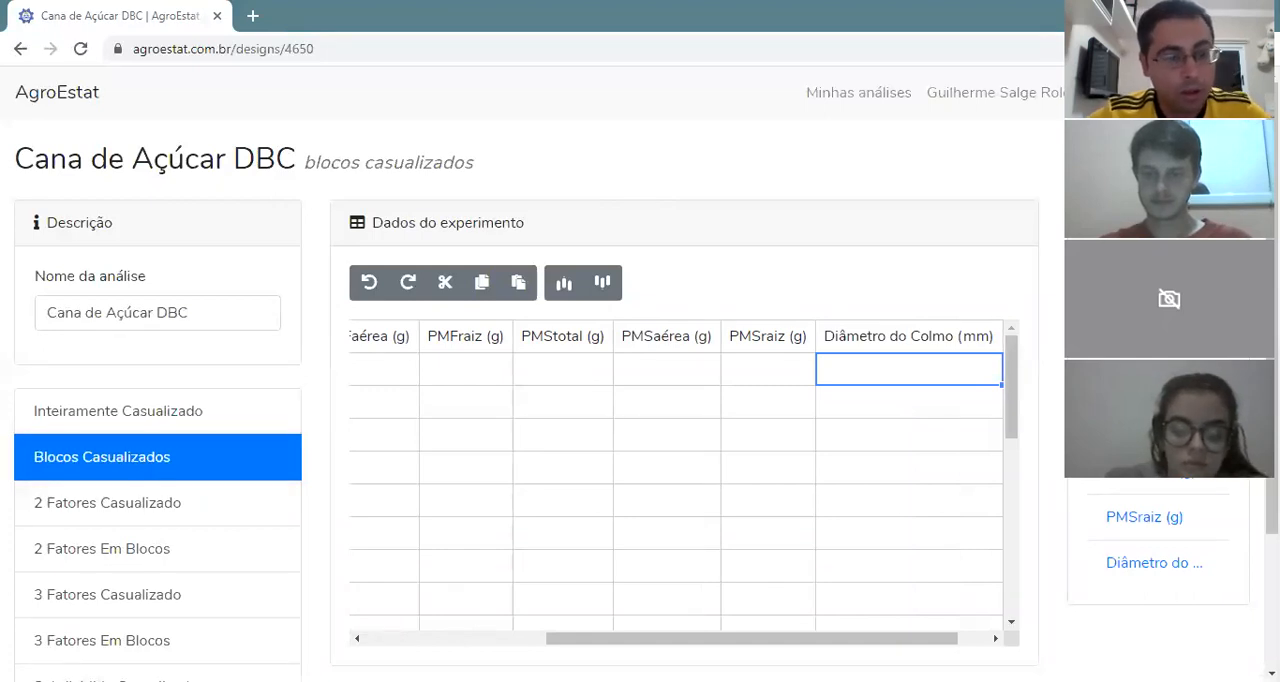
pyautogui.hotkey('alt', 'Tab')
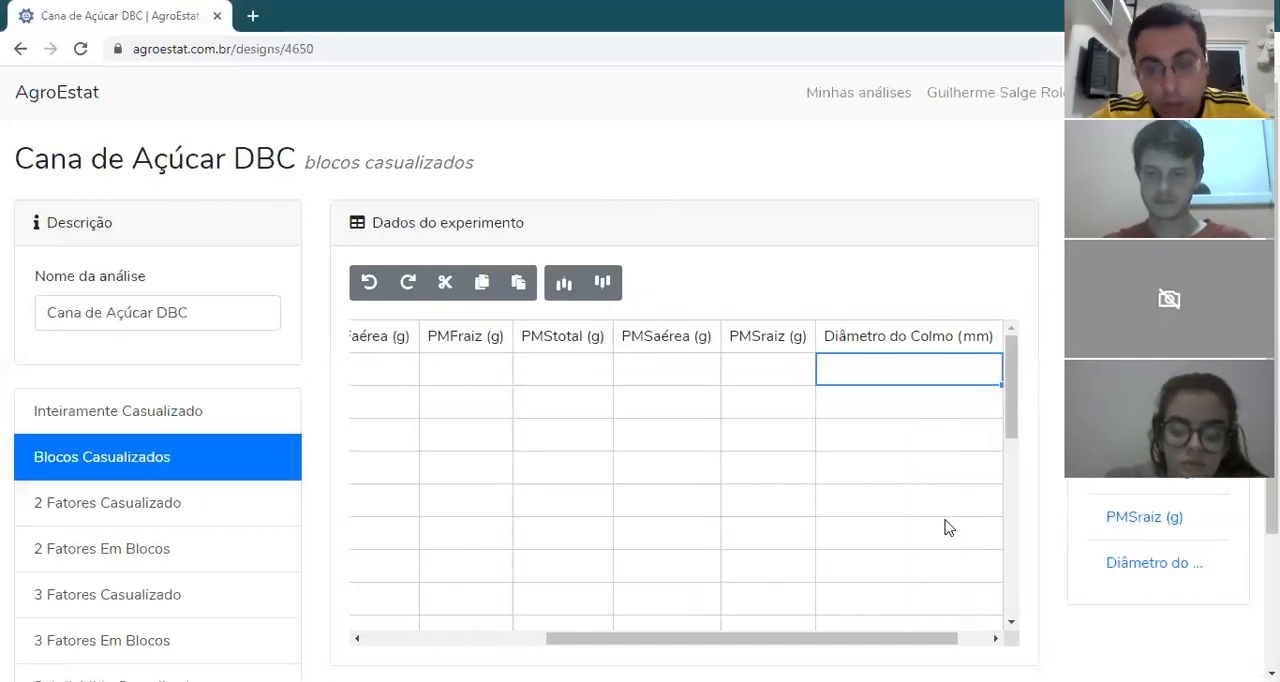
pyautogui.moveTo(911, 639); pyautogui.dragTo(1005, 631)
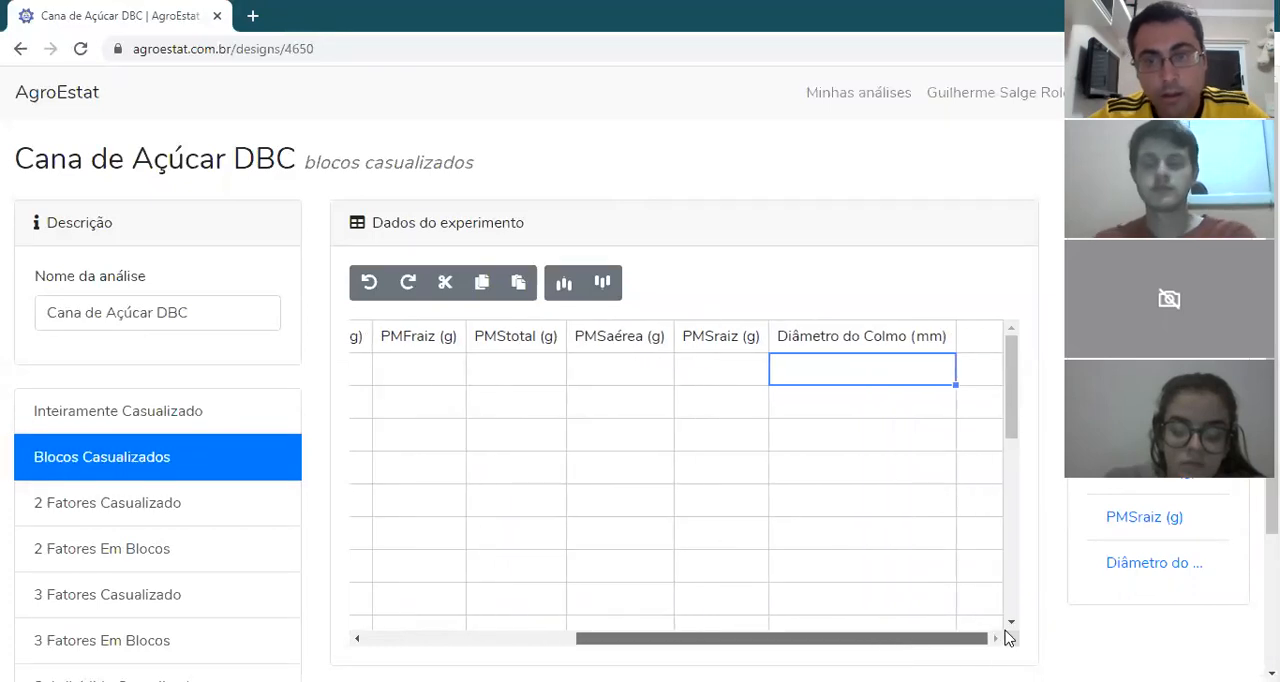
pyautogui.doubleClick(978, 340)
pyautogui.write('Altura do colmo (cm)')
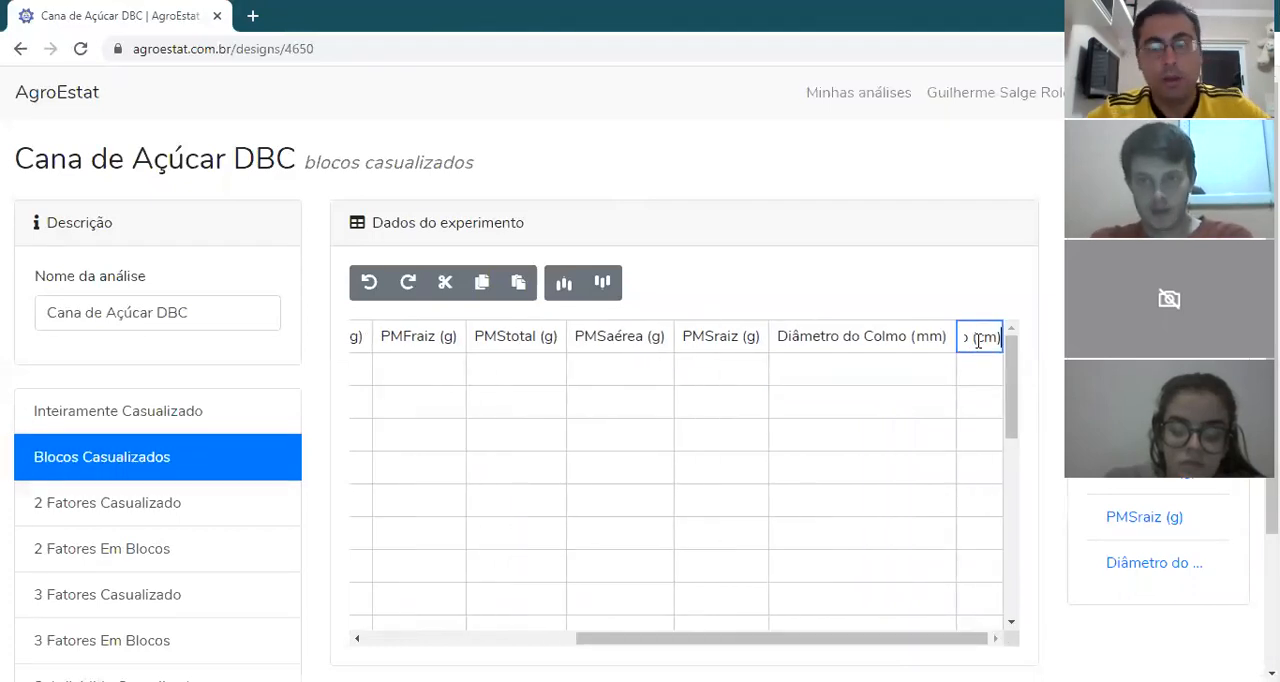
pyautogui.press('Return')
# Step: Fill the PMF total (g) and PMFaérea (g) columns from the first row down with their copied data for all treatments and blocks
pyautogui.moveTo(743, 636); pyautogui.dragTo(440, 619)
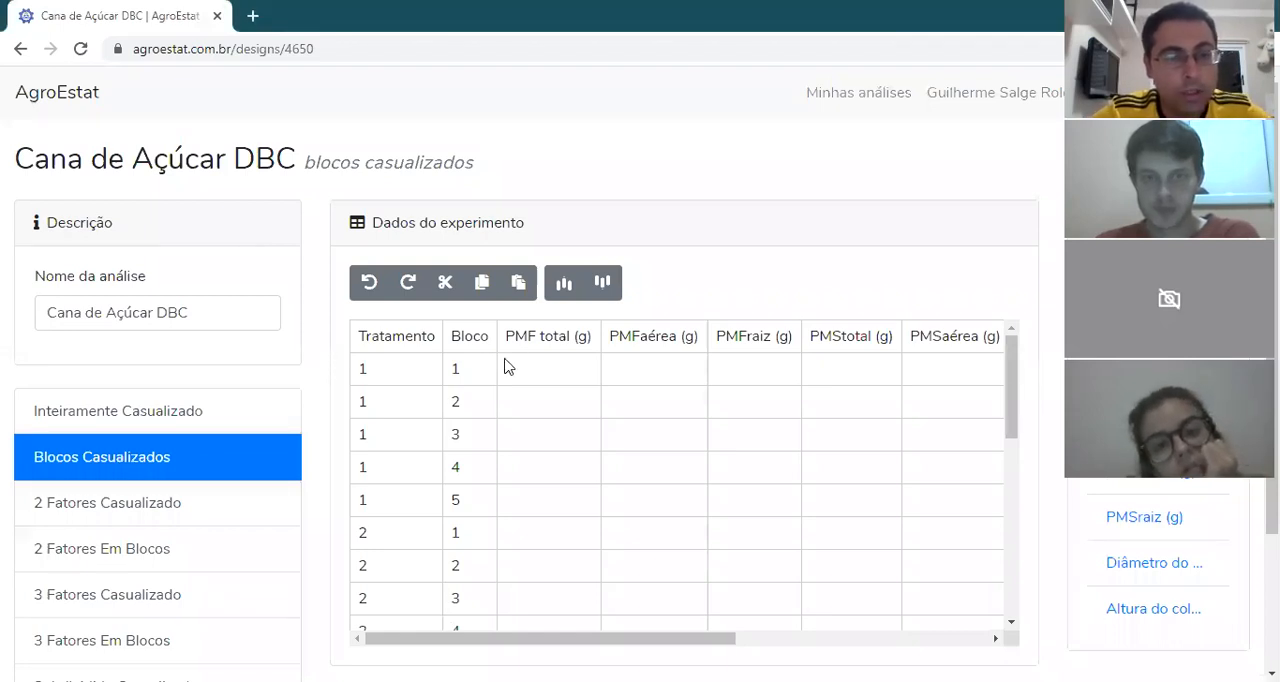
pyautogui.click(540, 375)
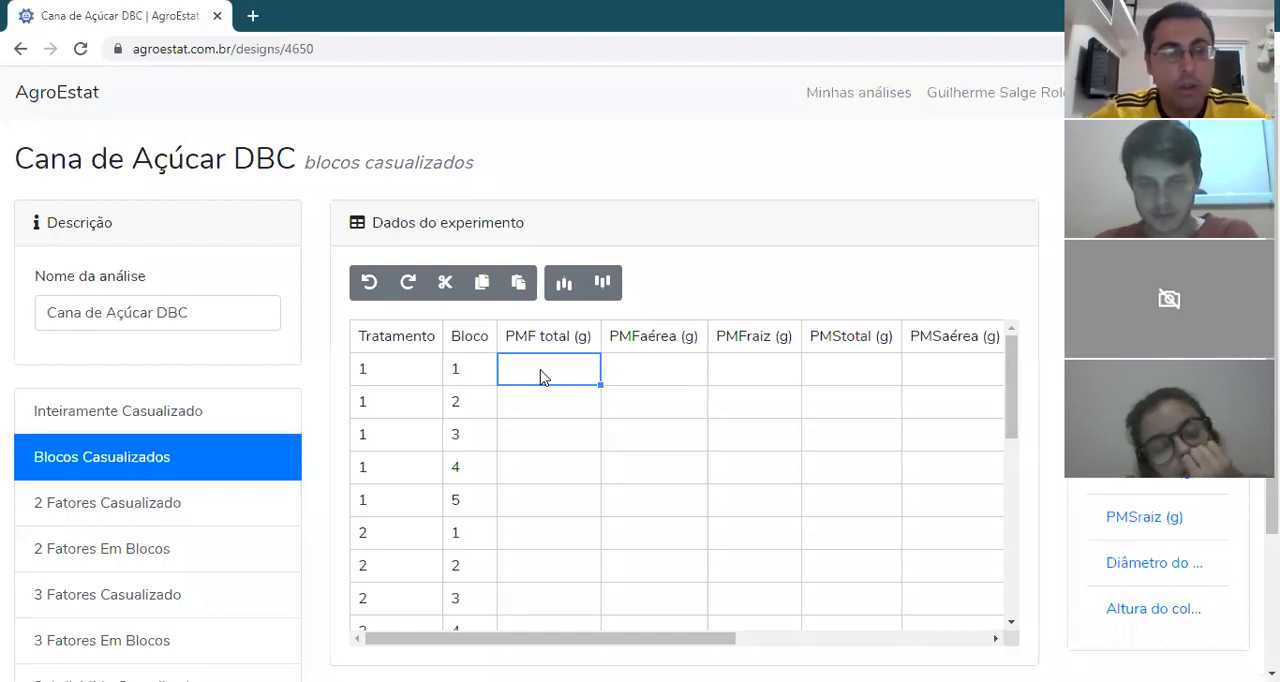
pyautogui.hotkey('ctrl', 'v')
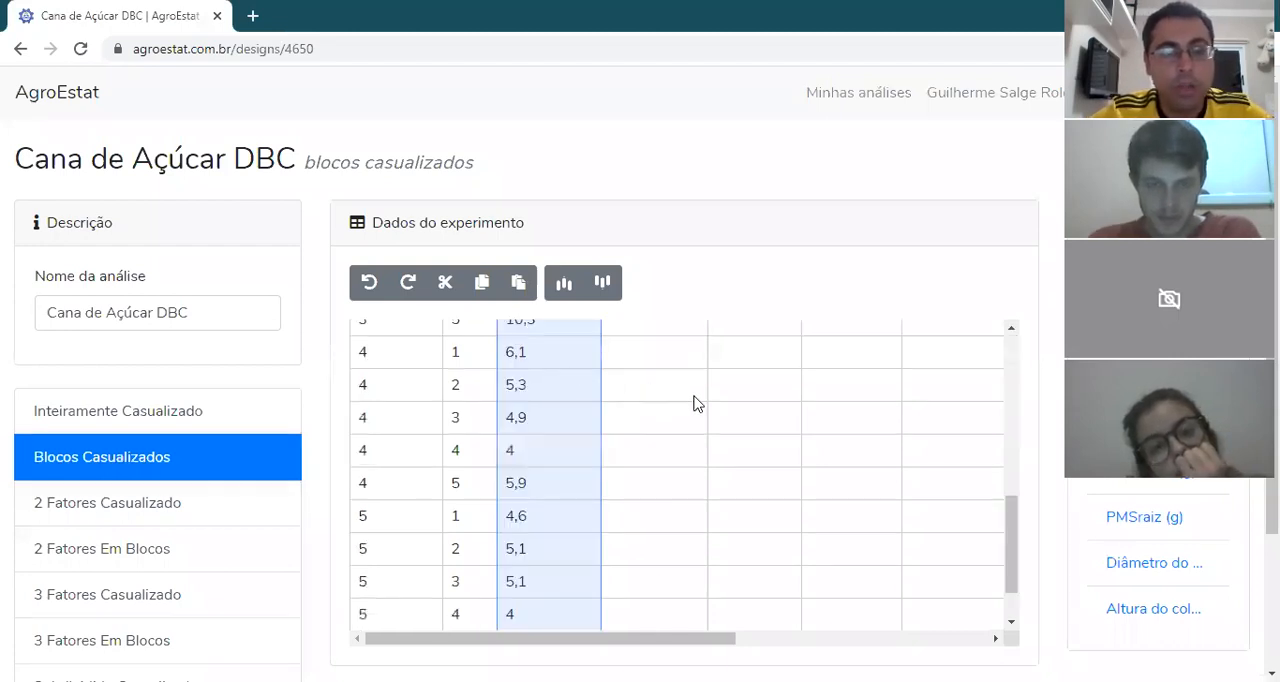
pyautogui.moveTo(1012, 516); pyautogui.dragTo(1010, 345)
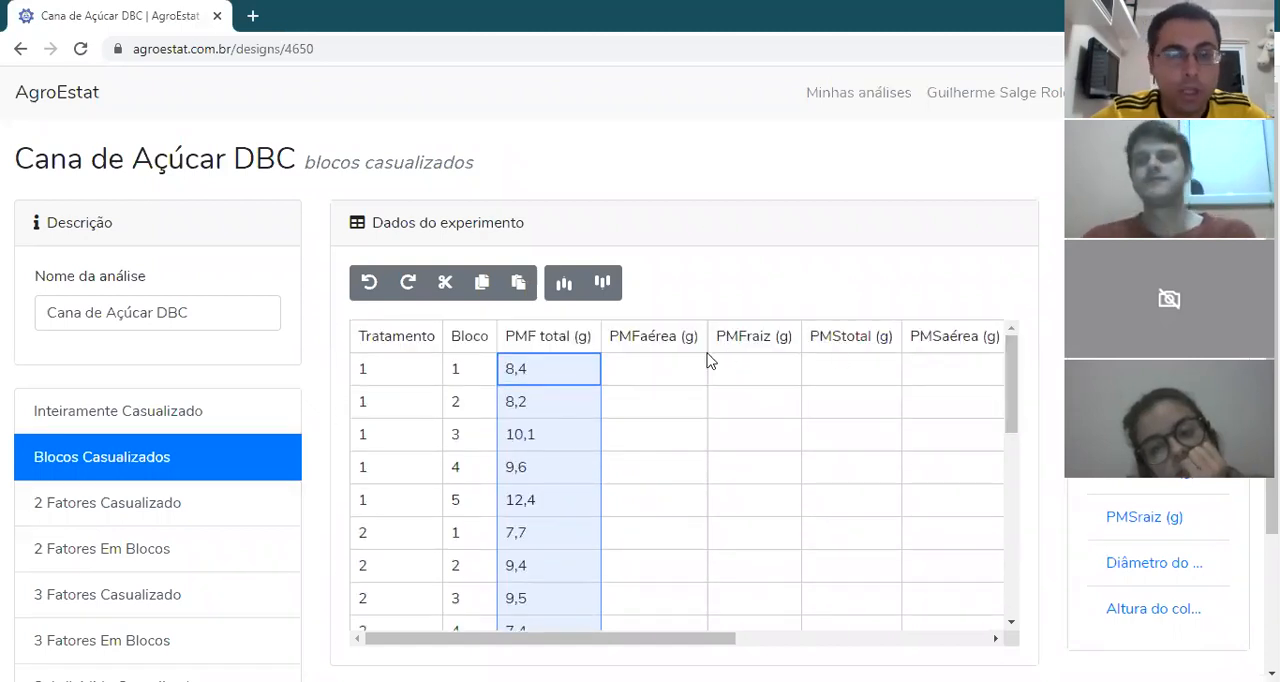
pyautogui.click(665, 371)
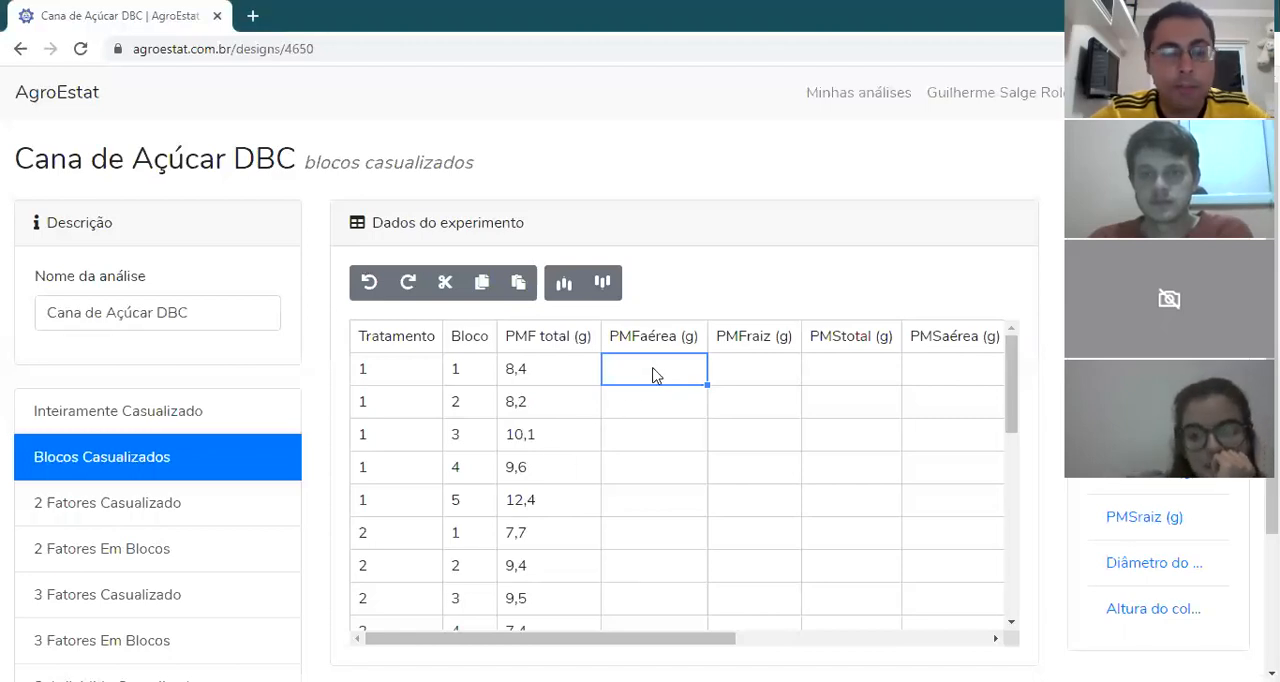
pyautogui.hotkey('ctrl', 'v')
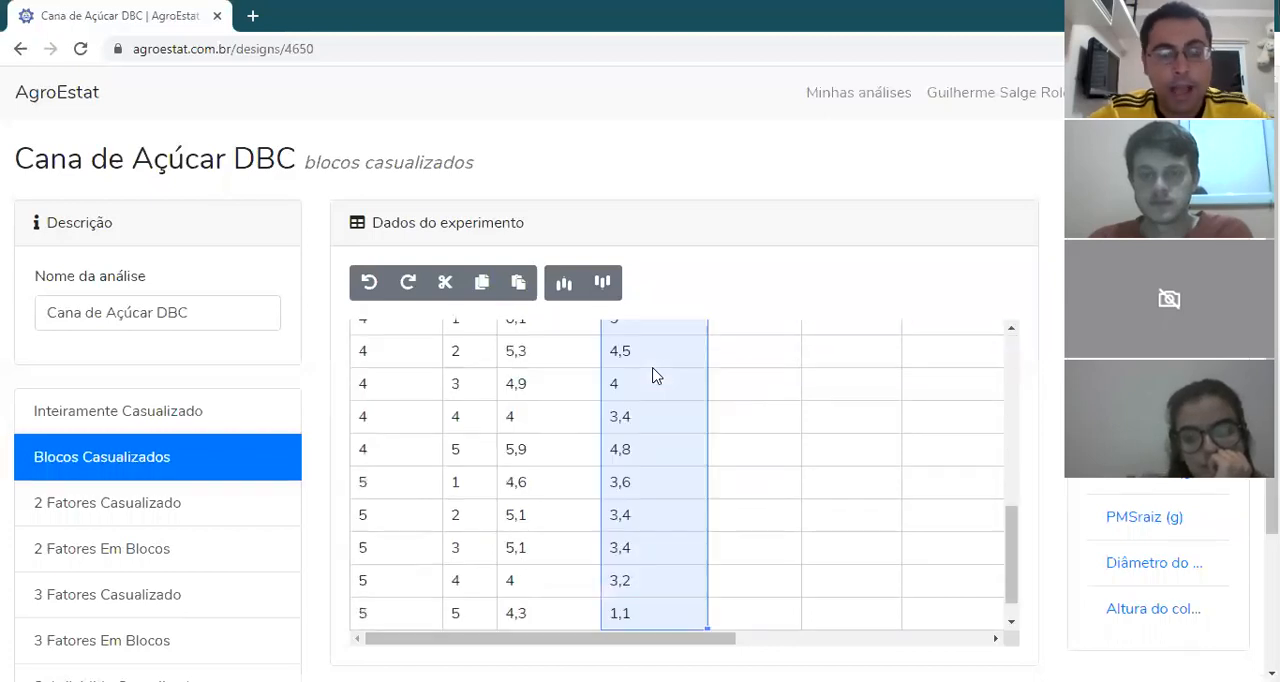
# Step: Fill the PMFraiz (g) and PMStotal (g) columns from the first row down with their data copied from the other open window
pyautogui.scroll(1, 1018, 365)
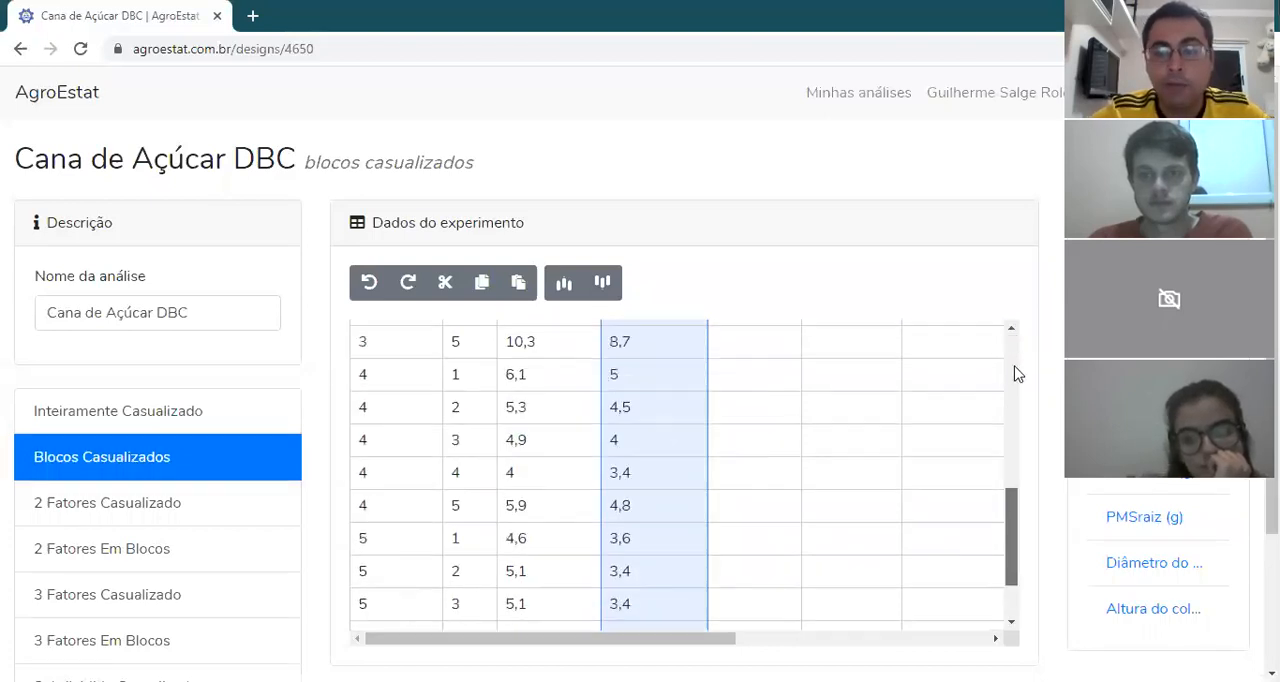
pyautogui.scroll(5, 1016, 373)
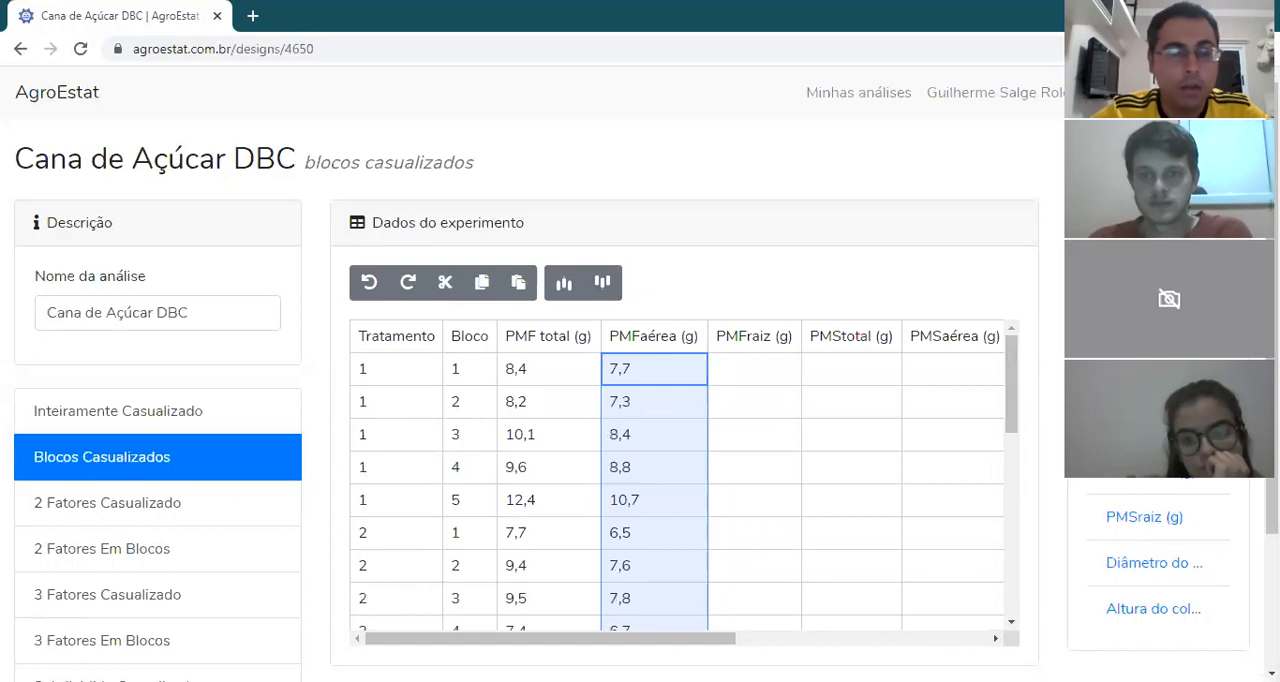
pyautogui.click(485, 680)
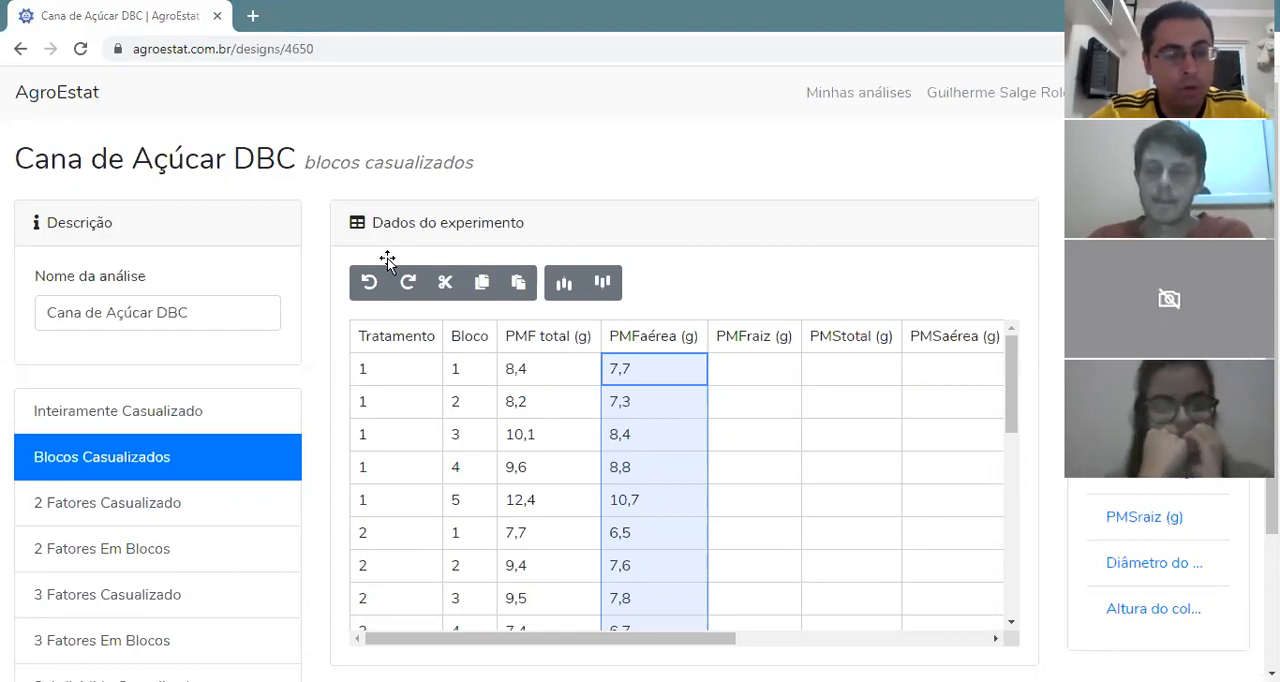
pyautogui.click(751, 370)
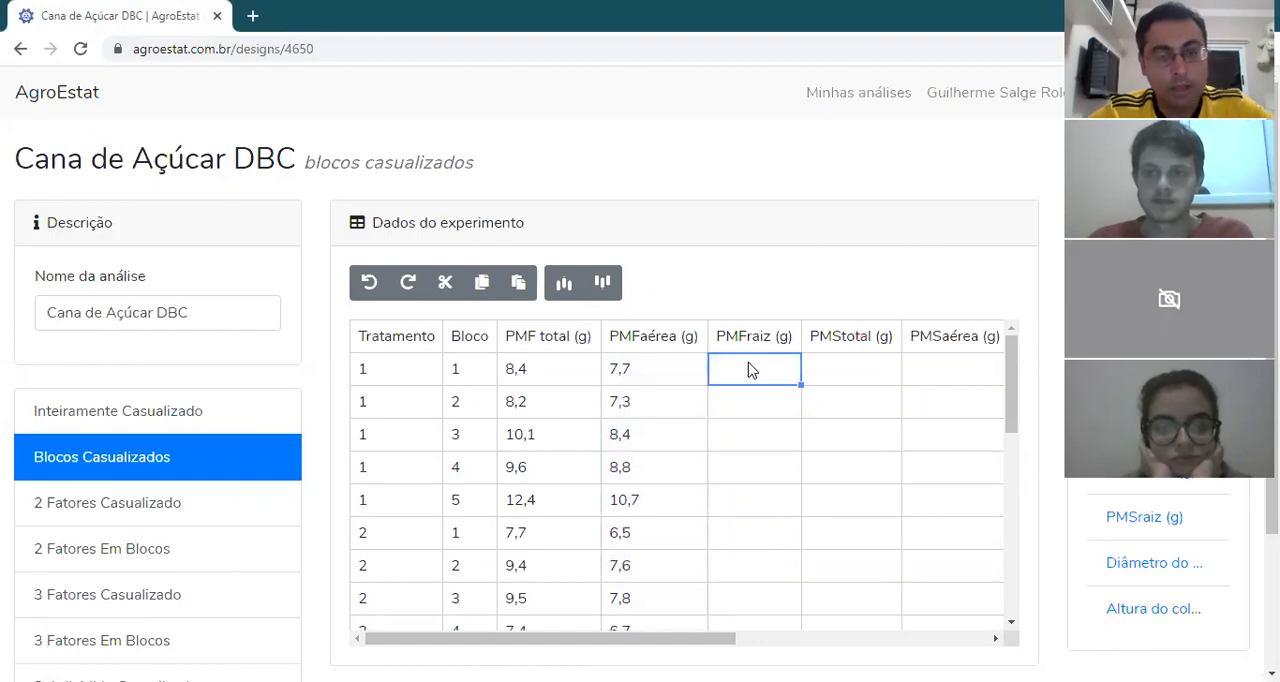
pyautogui.hotkey('ctrl', 'v')
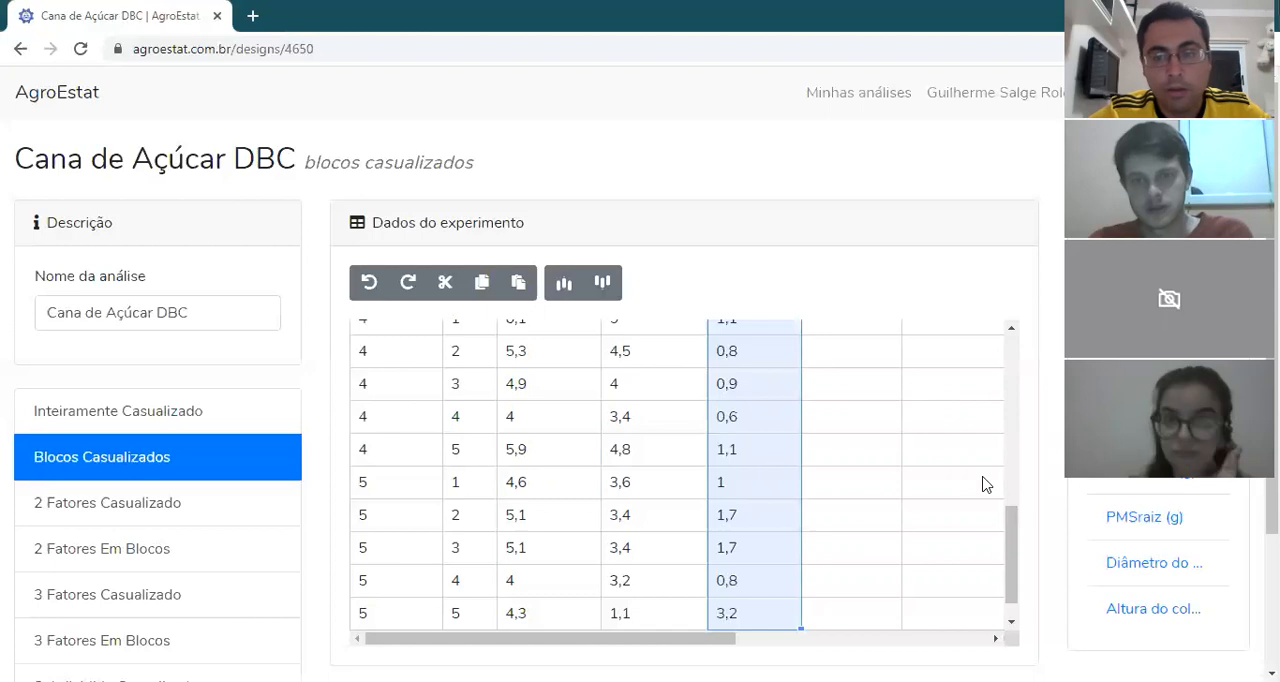
pyautogui.moveTo(1009, 523); pyautogui.dragTo(1020, 317)
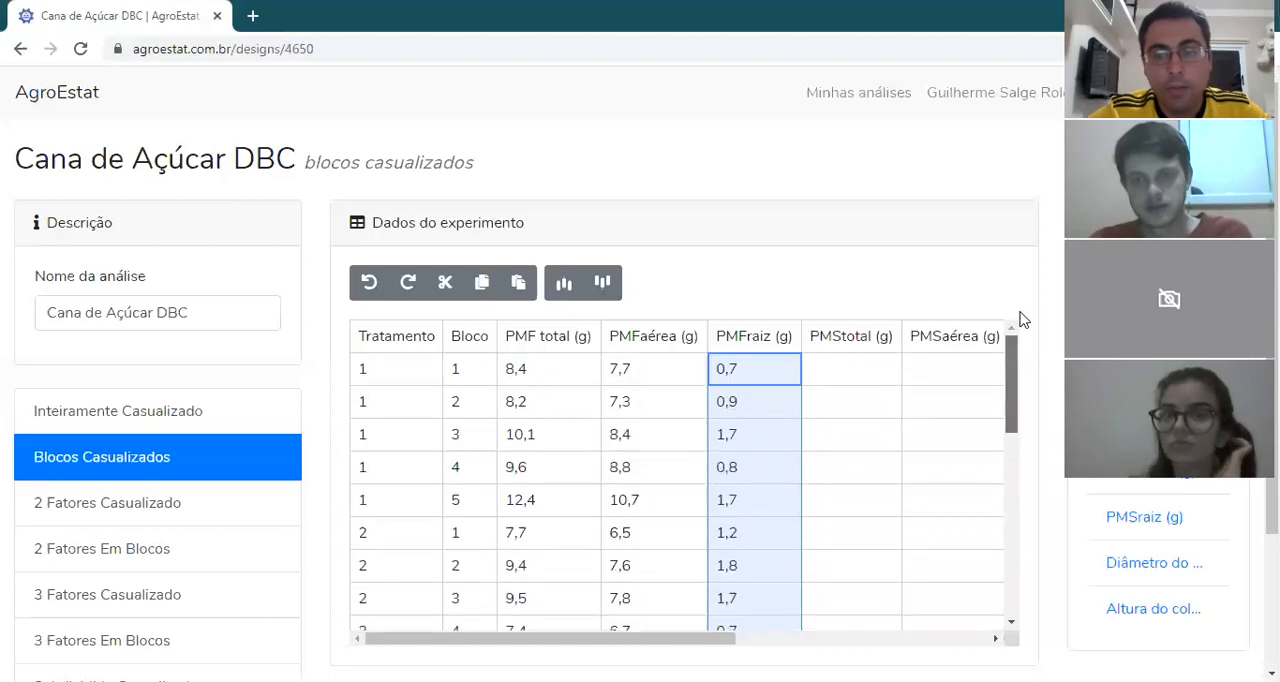
pyautogui.click(843, 378)
pyautogui.hotkey('ctrl', 'v')
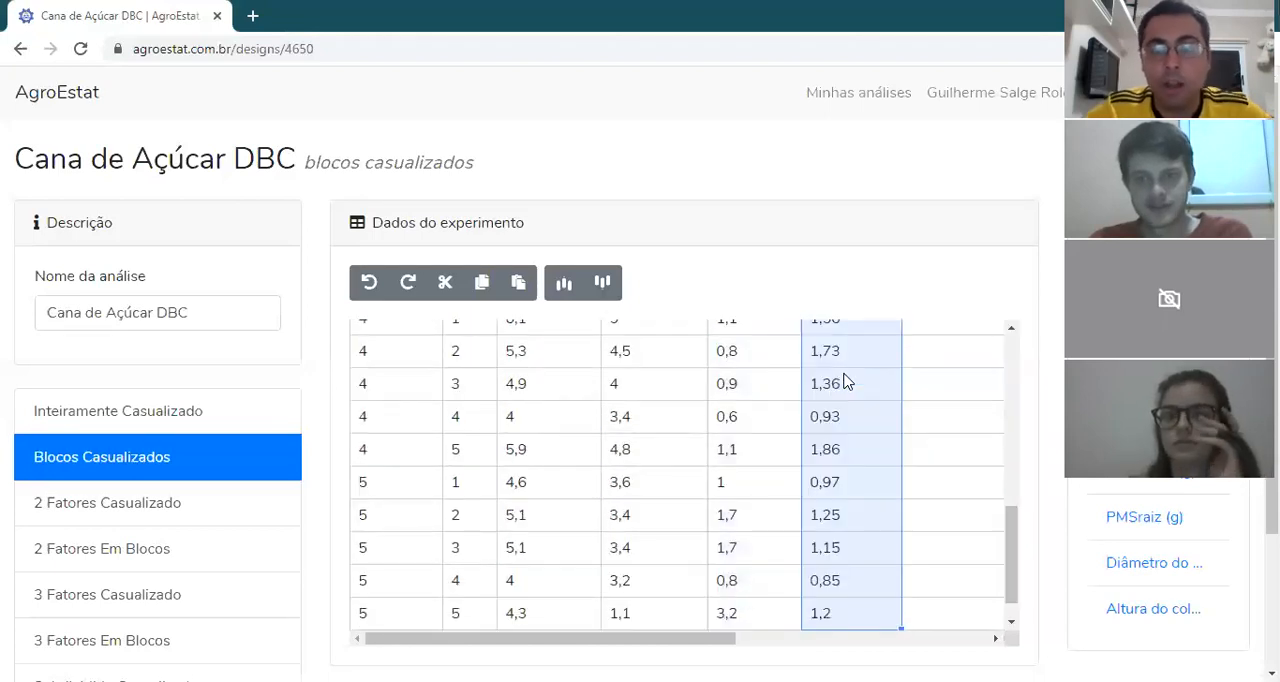
# Step: Paste the copied dry-mass data into the PMSaérea (g) and PMSraiz (g) columns, starting at treatment 1, block 1
pyautogui.moveTo(1008, 522); pyautogui.dragTo(1004, 355)
pyautogui.moveTo(670, 645); pyautogui.dragTo(879, 646)
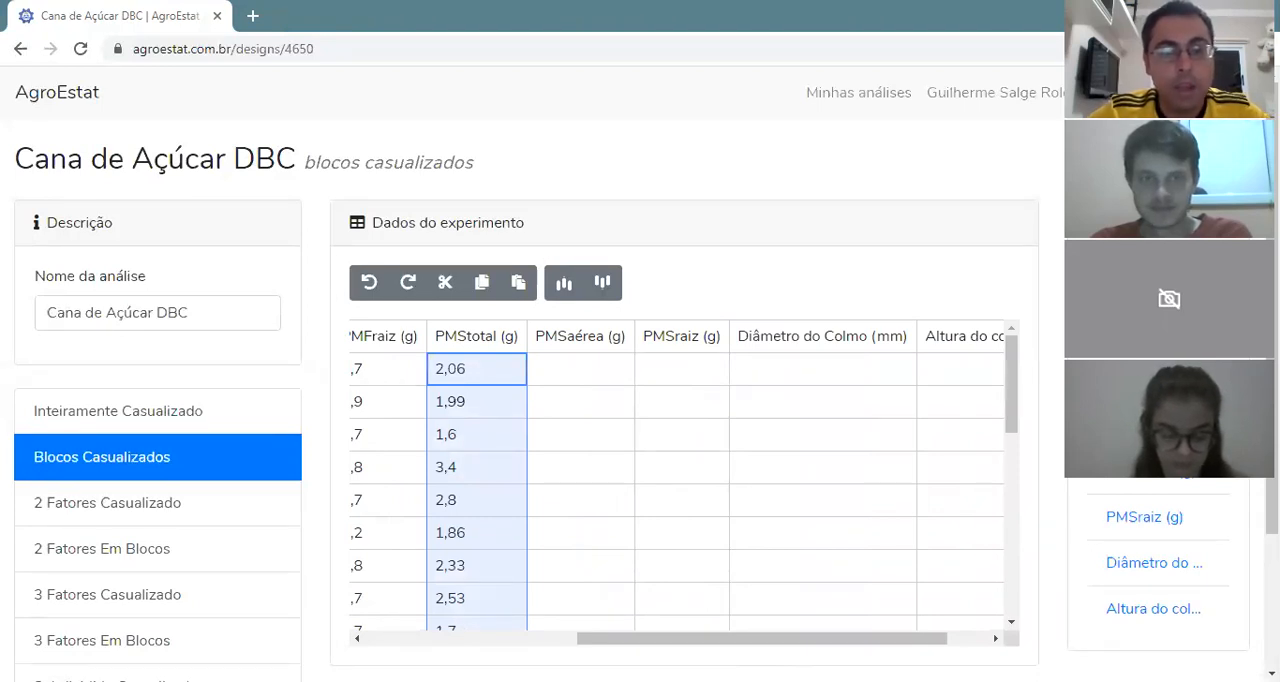
pyautogui.click(583, 372)
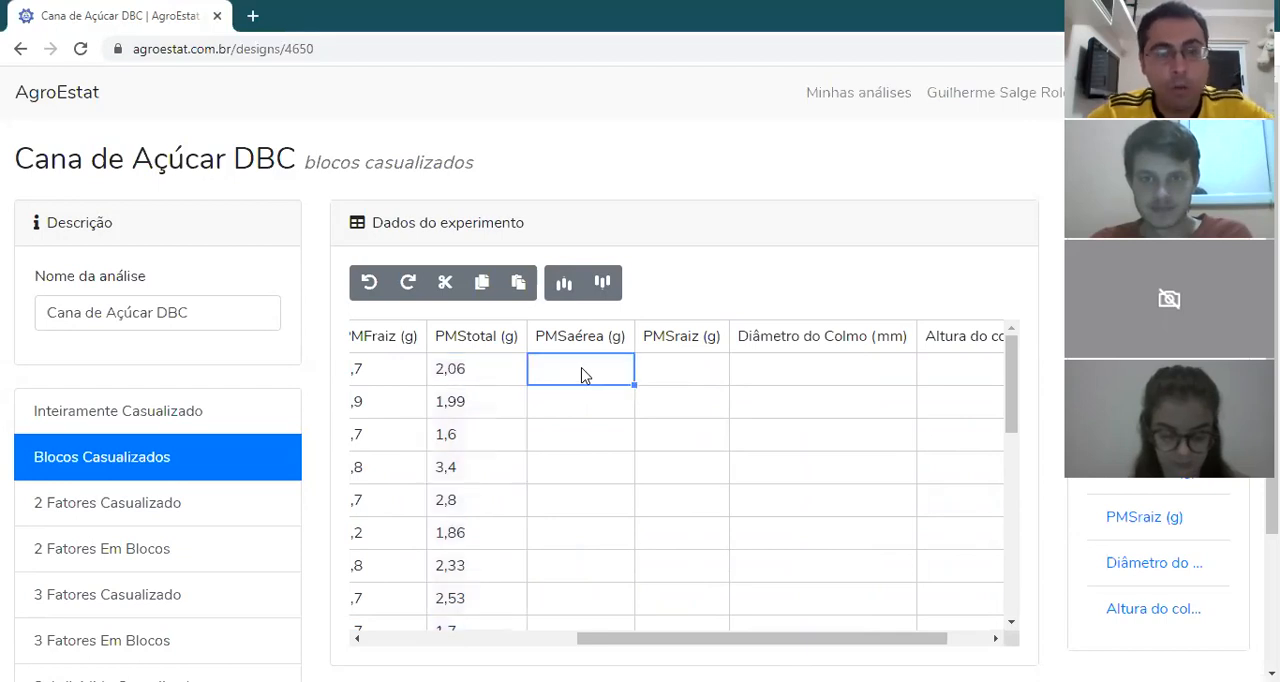
pyautogui.hotkey('ctrl', 'v')
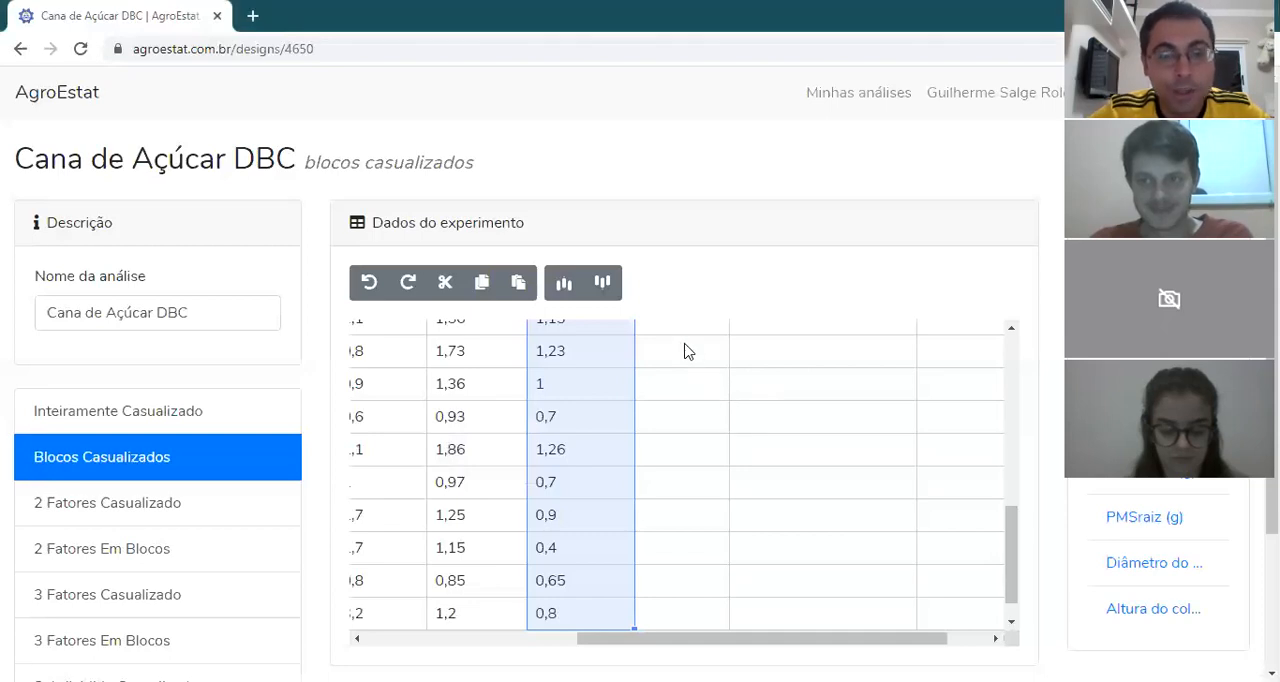
pyautogui.moveTo(1011, 520); pyautogui.dragTo(1013, 354)
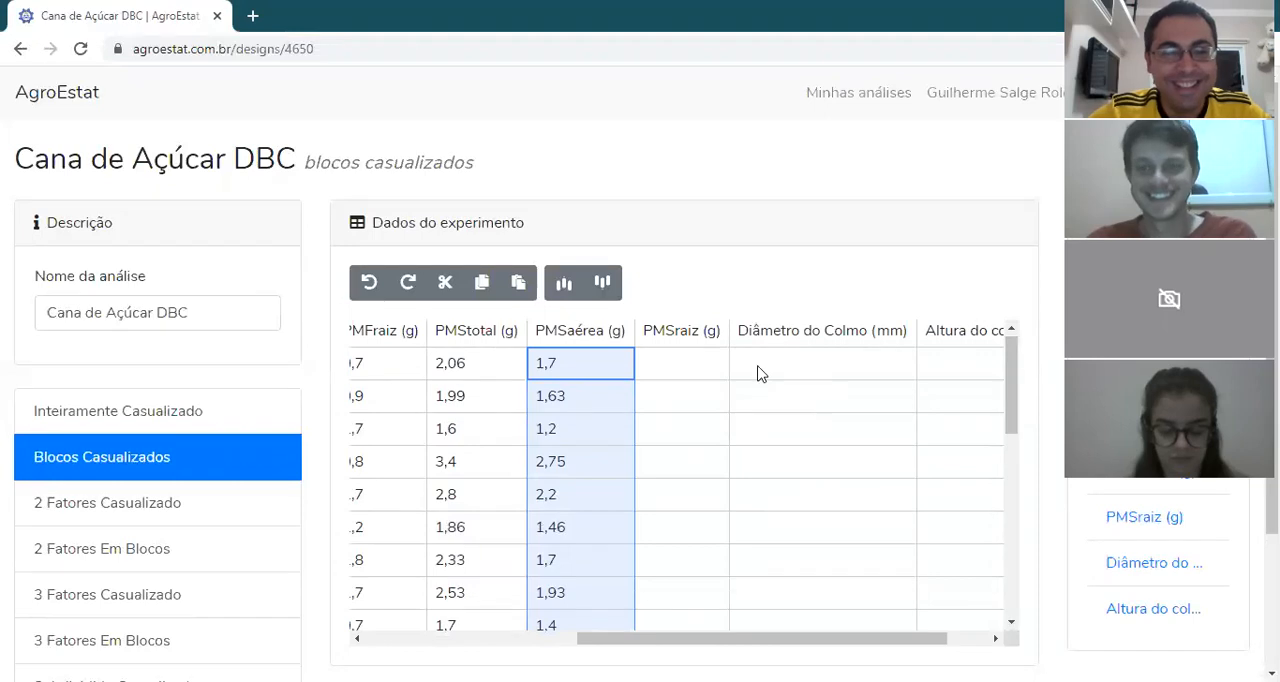
pyautogui.click(683, 363)
pyautogui.hotkey('ctrl', 'v')
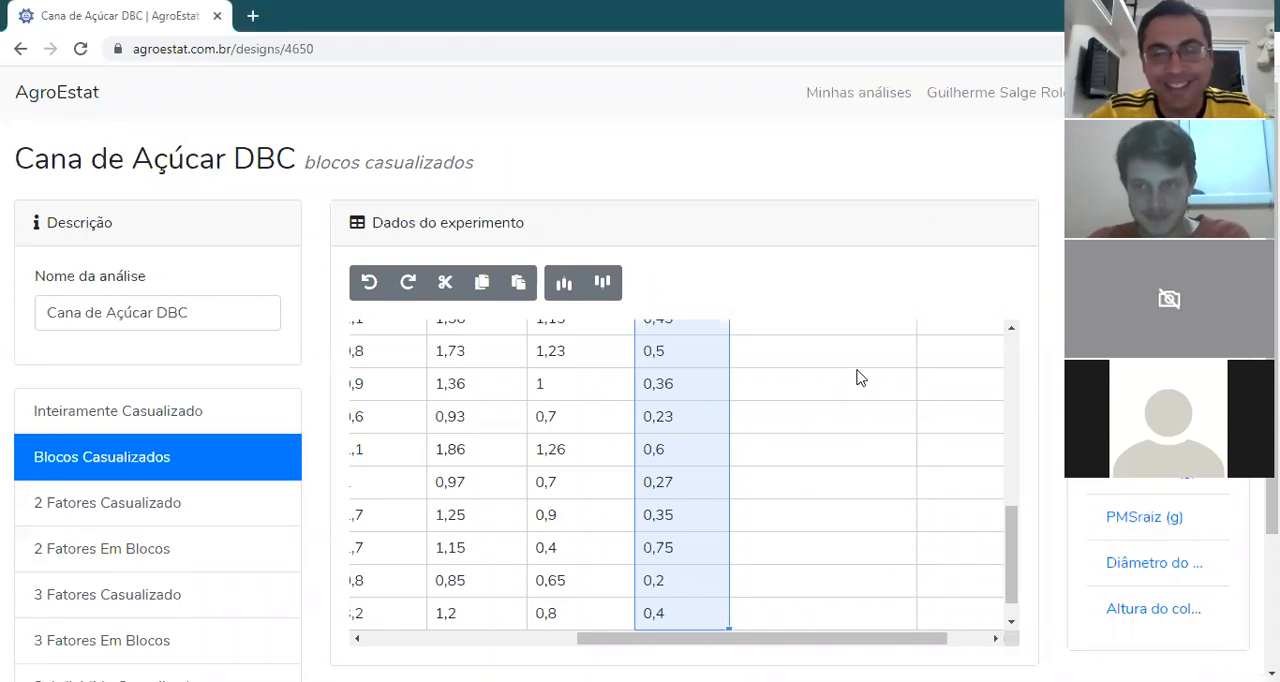
# Step: Paste the copied stalk measurements into the Diâmetro do Colmo (mm) and Altura do colmo (cm) columns, starting at the first row
pyautogui.scroll(1, 1020, 512)
pyautogui.moveTo(1020, 512); pyautogui.dragTo(1026, 357)
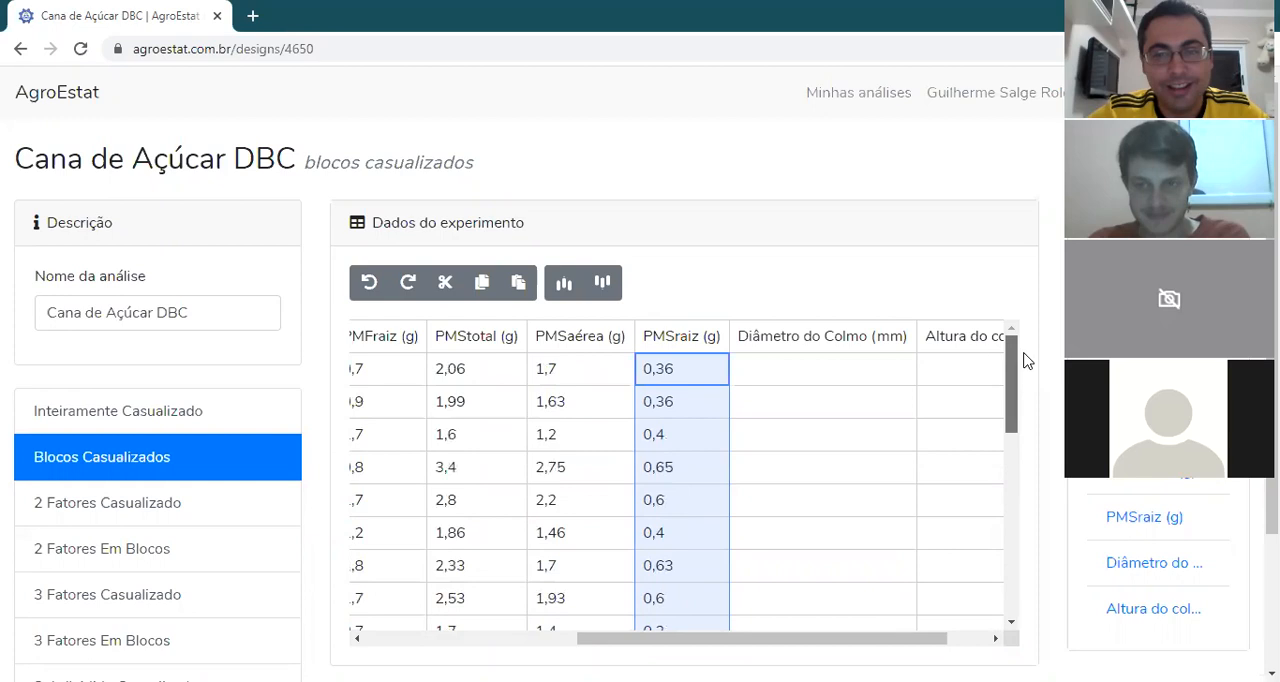
pyautogui.click(853, 381)
pyautogui.hotkey('ctrl', 'v')
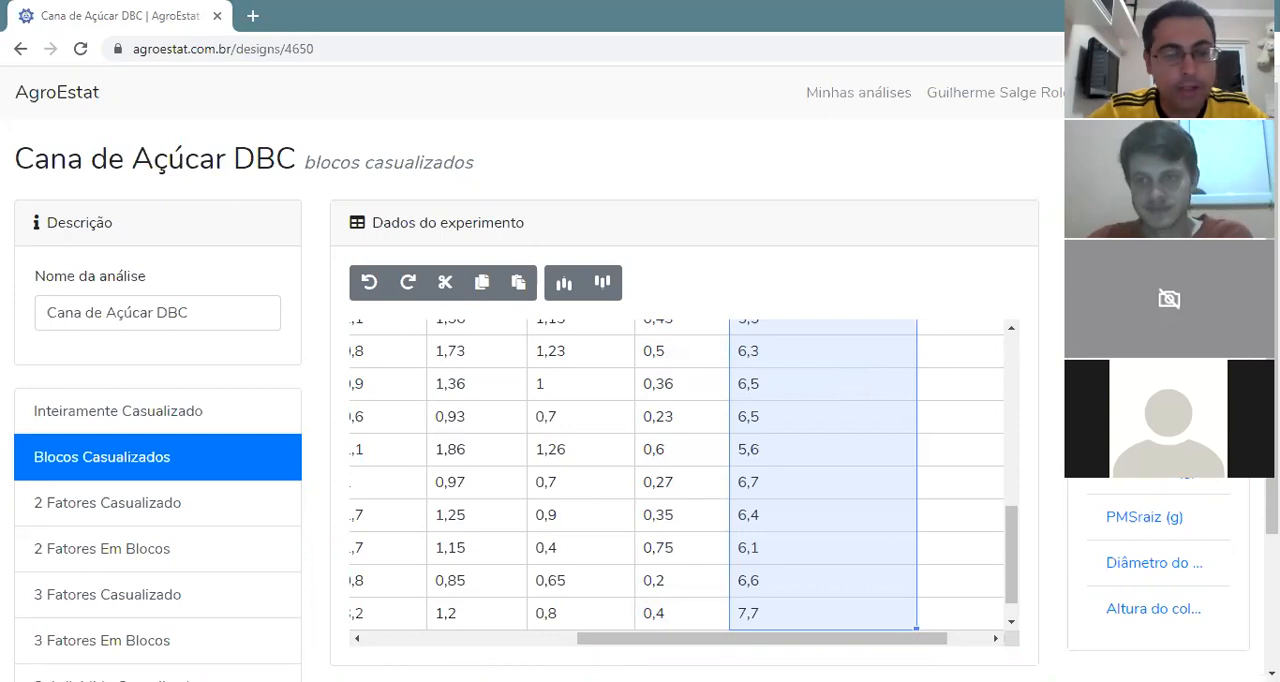
pyautogui.moveTo(1011, 514); pyautogui.dragTo(1005, 340)
pyautogui.click(971, 368)
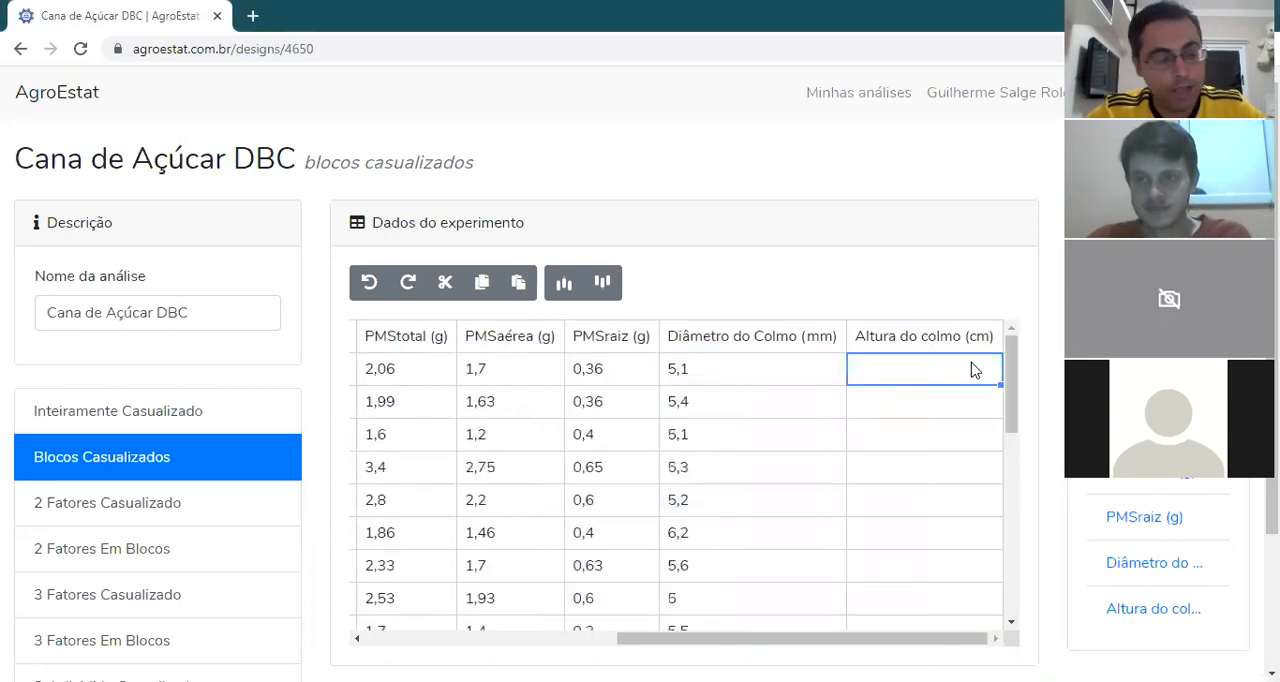
pyautogui.hotkey('ctrl', 'v')
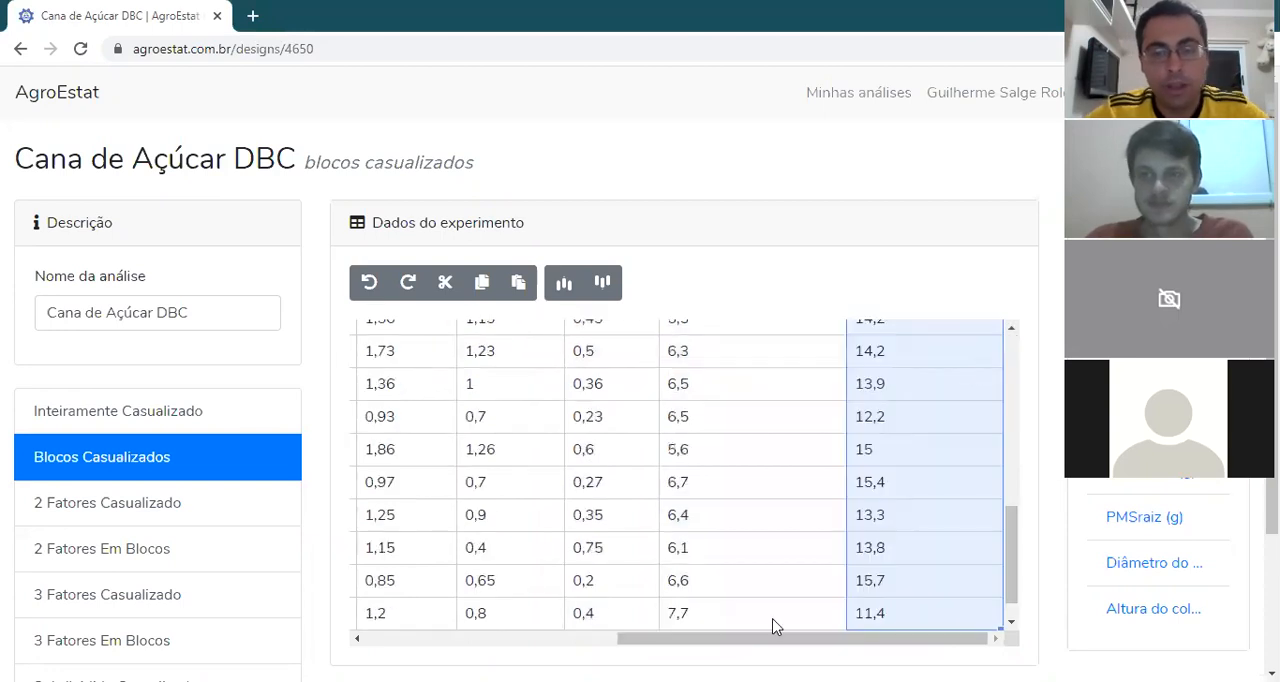
# Step: Examine the PMF total (g) report, including the Tukey mean comparison and the polynomial regression, and return to the experiment data
pyautogui.moveTo(770, 638); pyautogui.dragTo(518, 639)
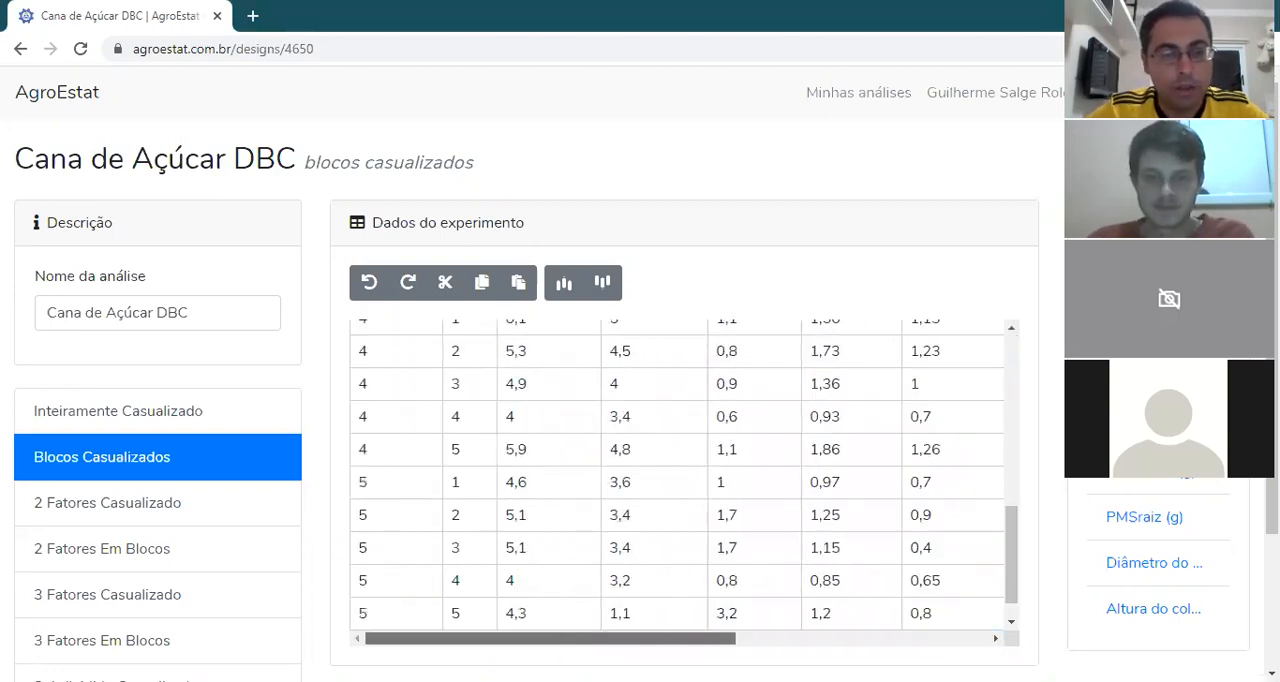
pyautogui.moveTo(1013, 555); pyautogui.dragTo(1020, 346)
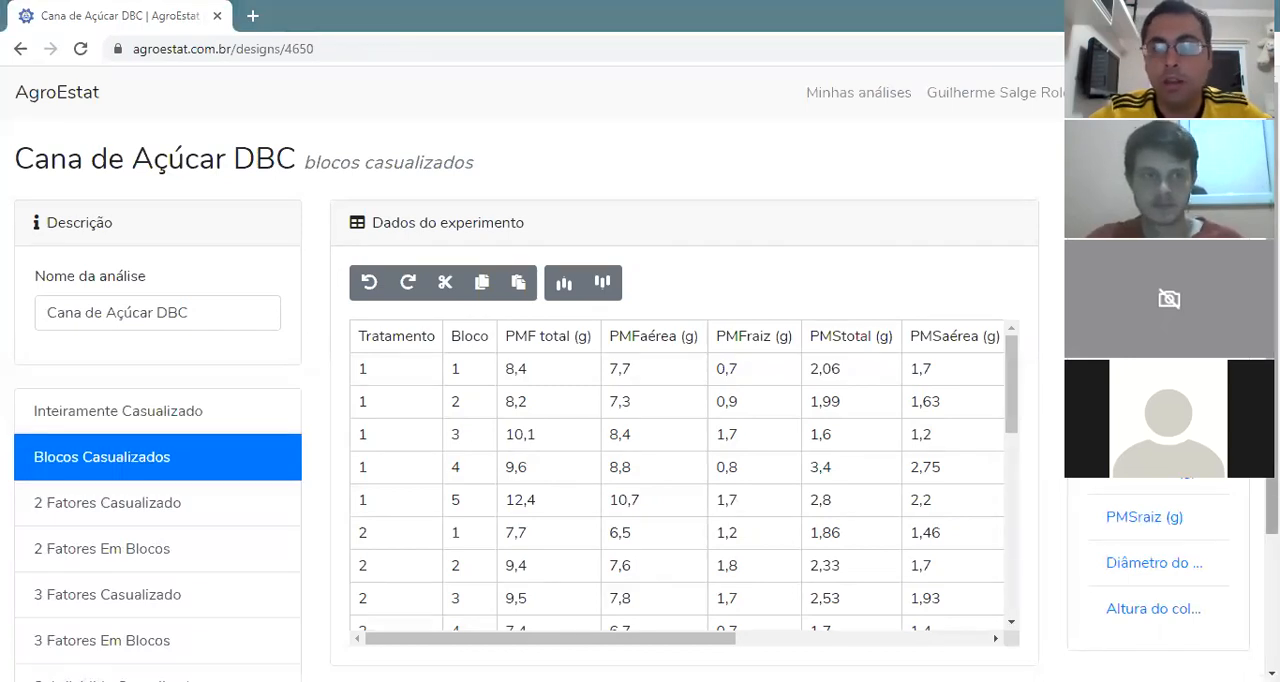
pyautogui.scroll(-1, 640, 400)
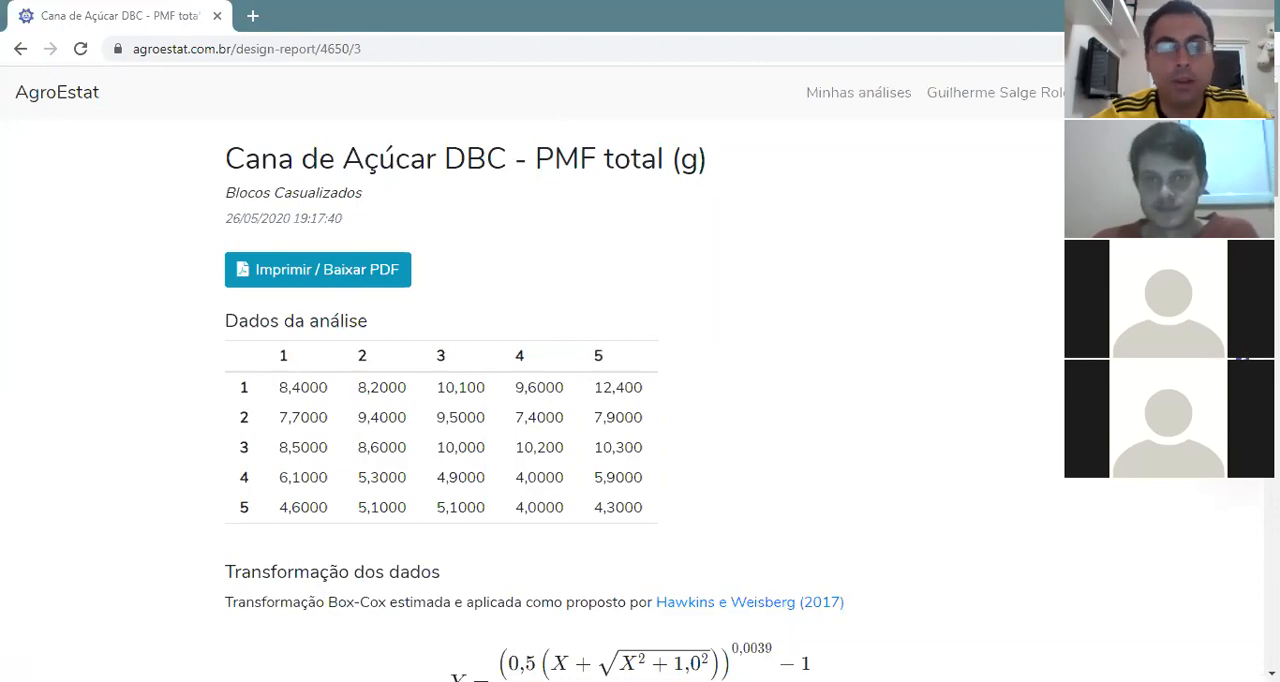
pyautogui.scroll(-10, 640, 400)
pyautogui.scroll(-7, 640, 400)
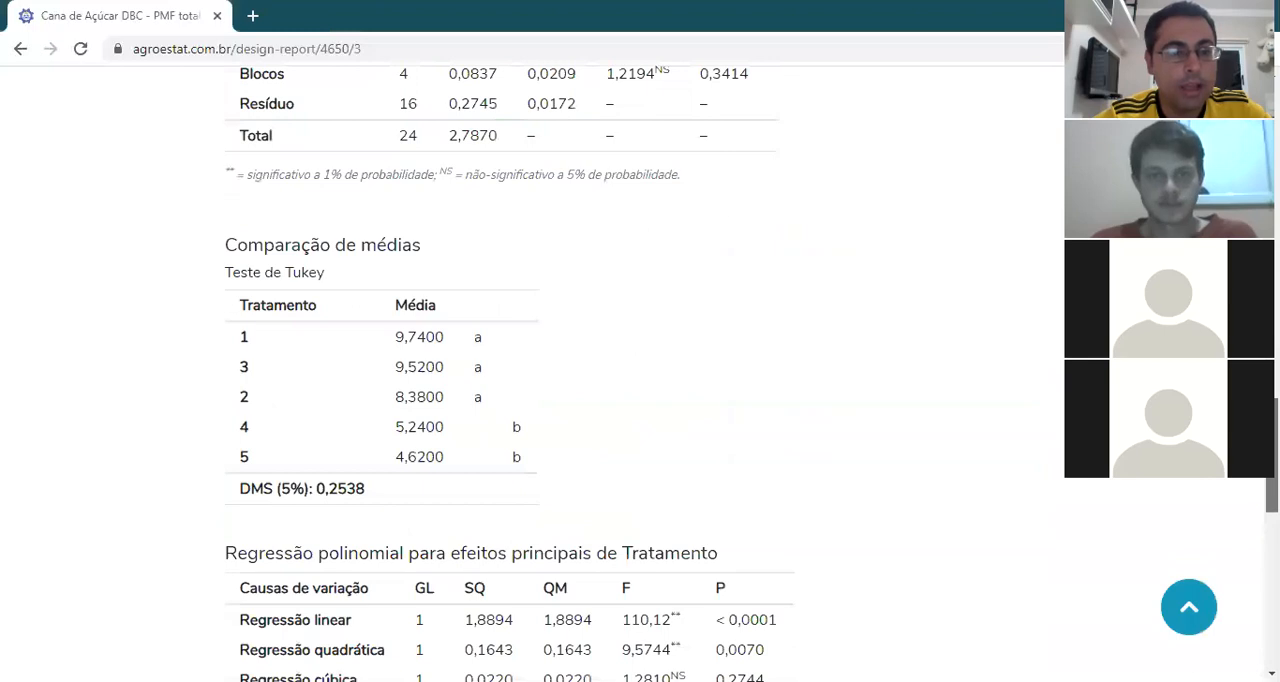
pyautogui.scroll(-1, 640, 400)
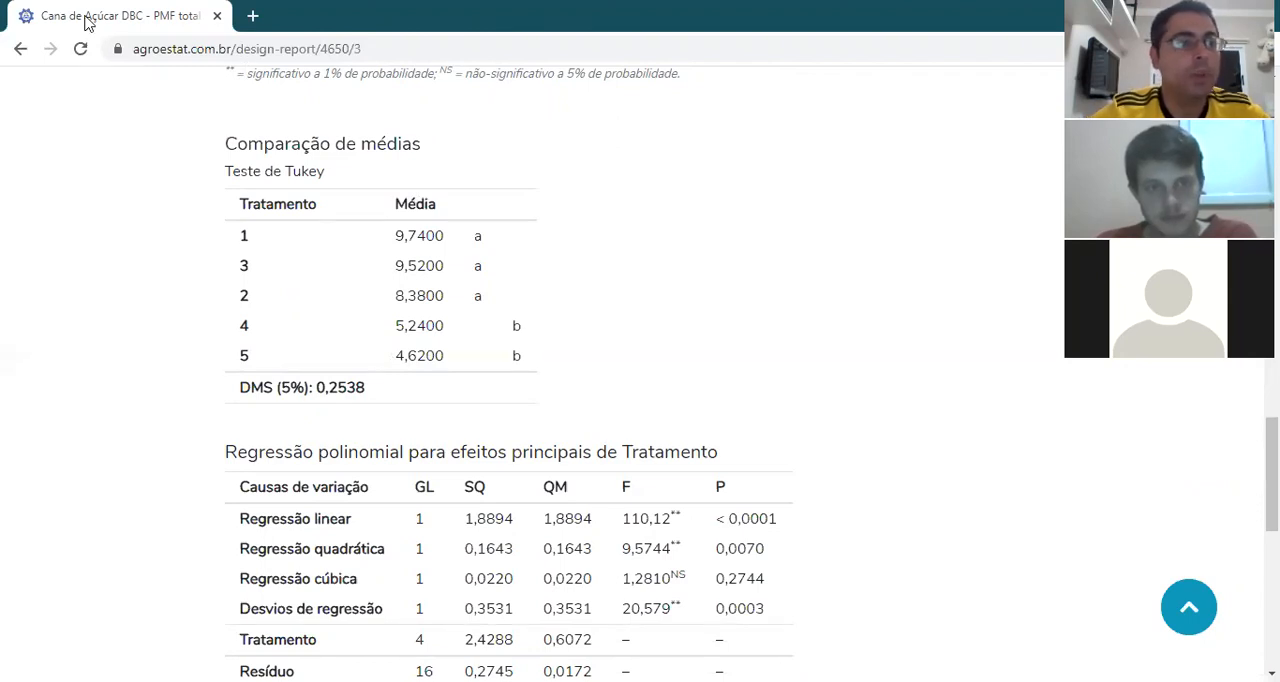
pyautogui.click(20, 49)
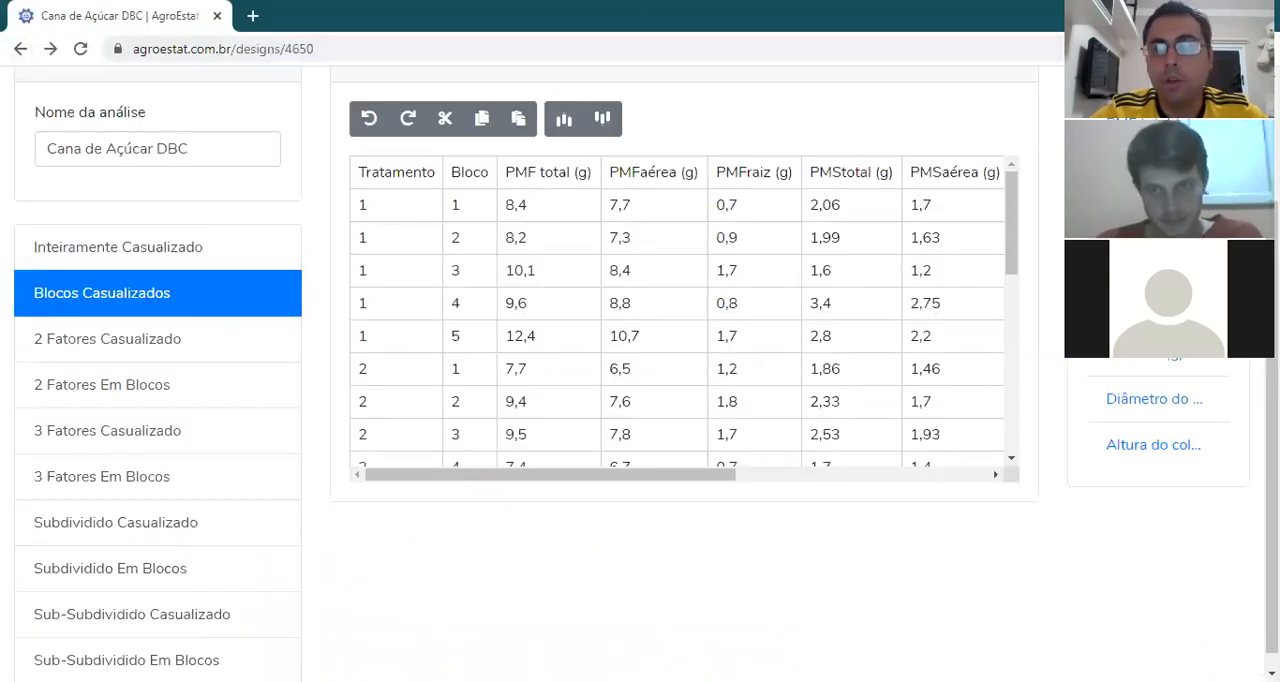
# Step: Examine the PMFaérea (g) report, including the residual tests, treatment description and Tukey mean comparison, and return to the experiment data
pyautogui.moveTo(1272, 262); pyautogui.dragTo(1272, 239)
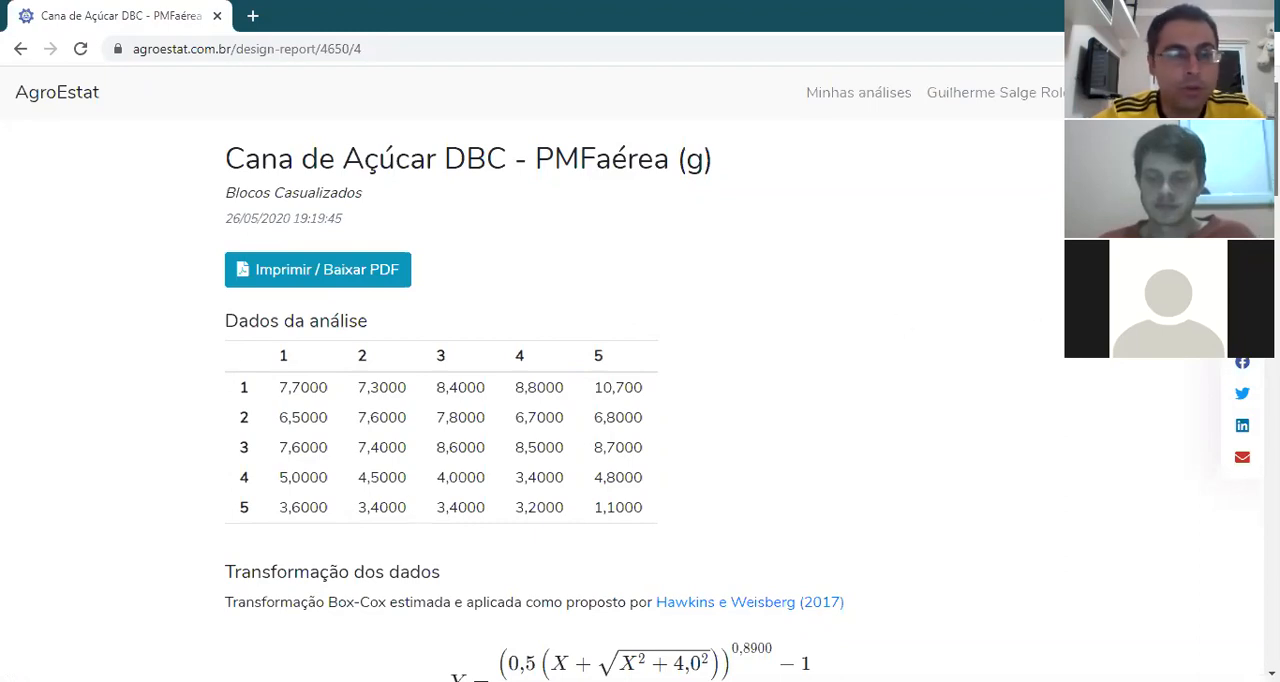
pyautogui.scroll(-9, 640, 400)
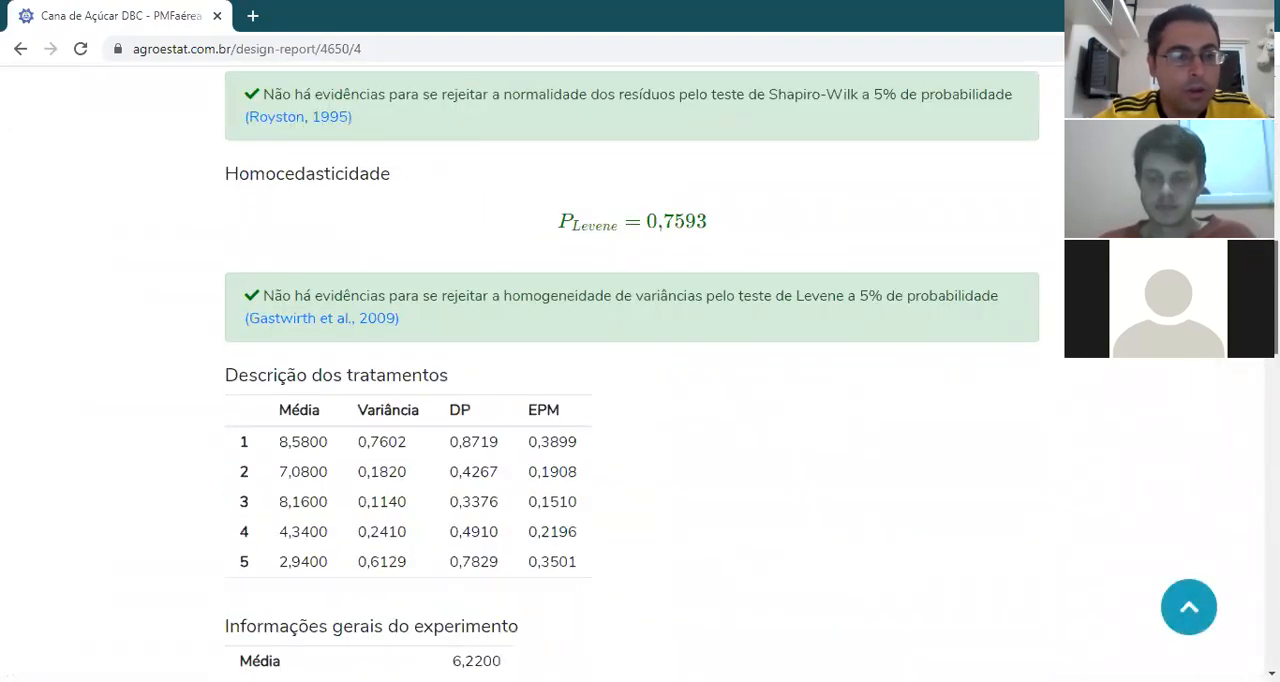
pyautogui.scroll(-4, 640, 400)
pyautogui.scroll(-4, 640, 373)
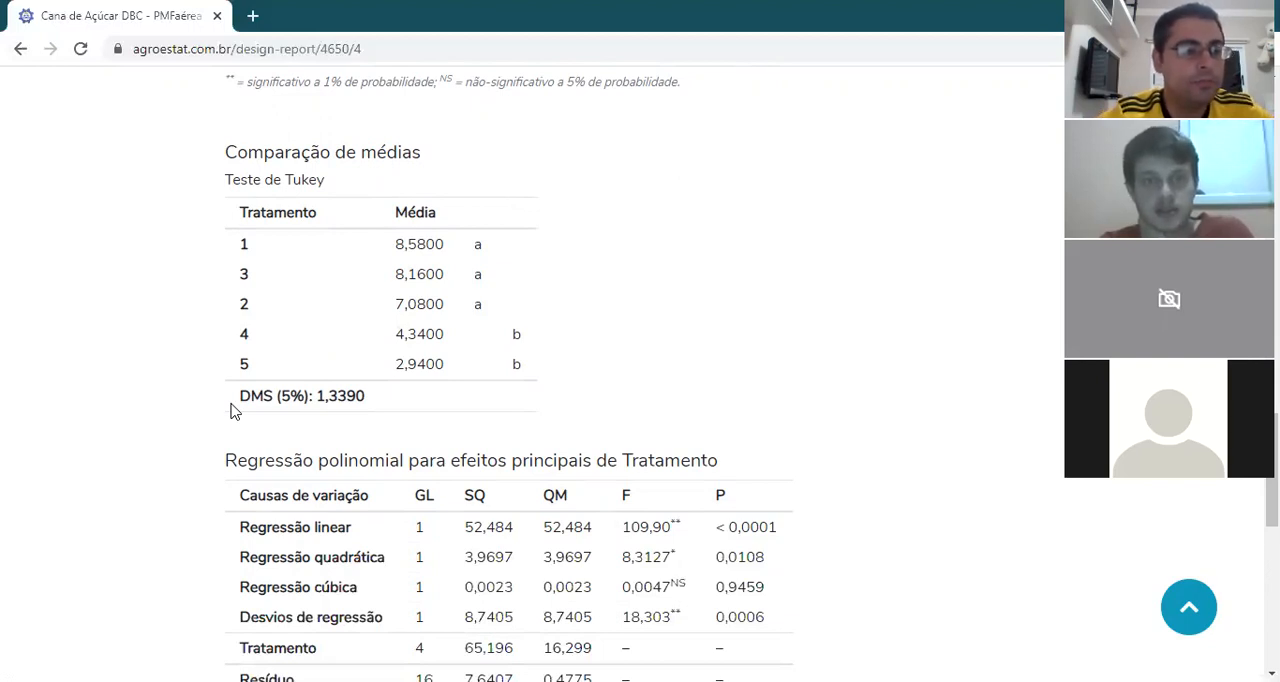
pyautogui.click(18, 50)
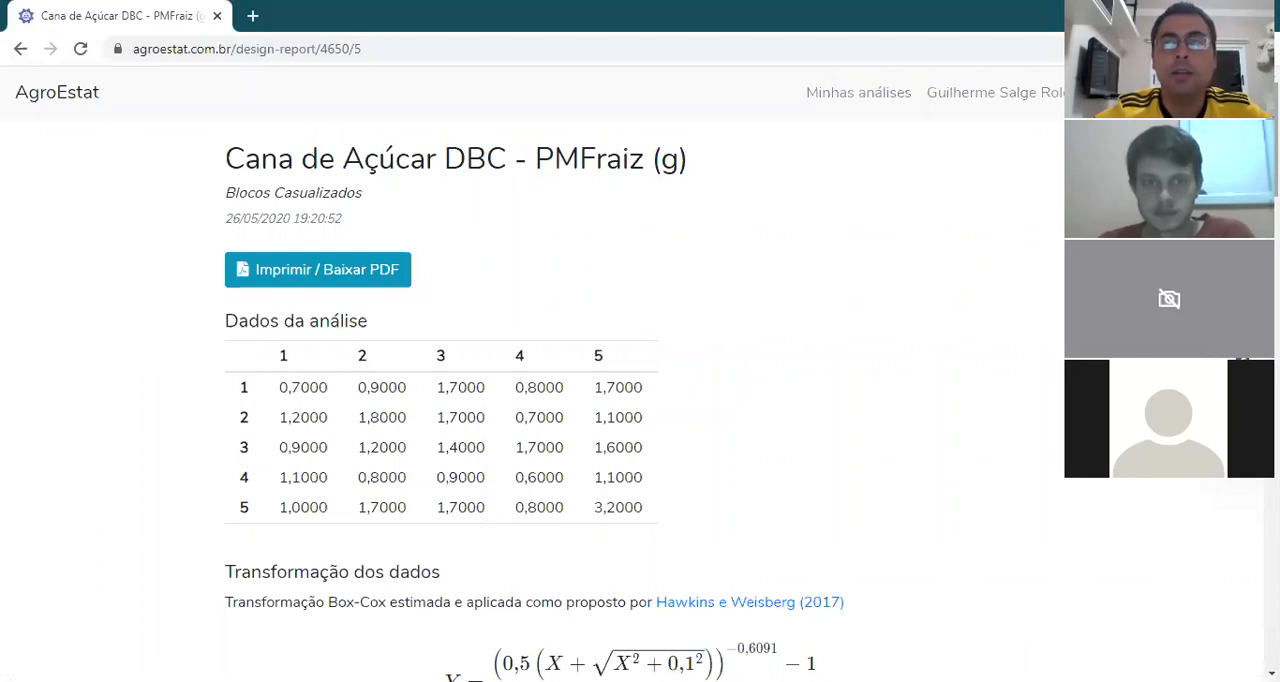
# Step: Examine the PMFraiz (g) report's analysis of variance, Tukey mean comparison and polynomial regression, and return to the experiment data
pyautogui.scroll(-4, 632, 379)
pyautogui.scroll(-6, 632, 379)
pyautogui.scroll(-3, 632, 379)
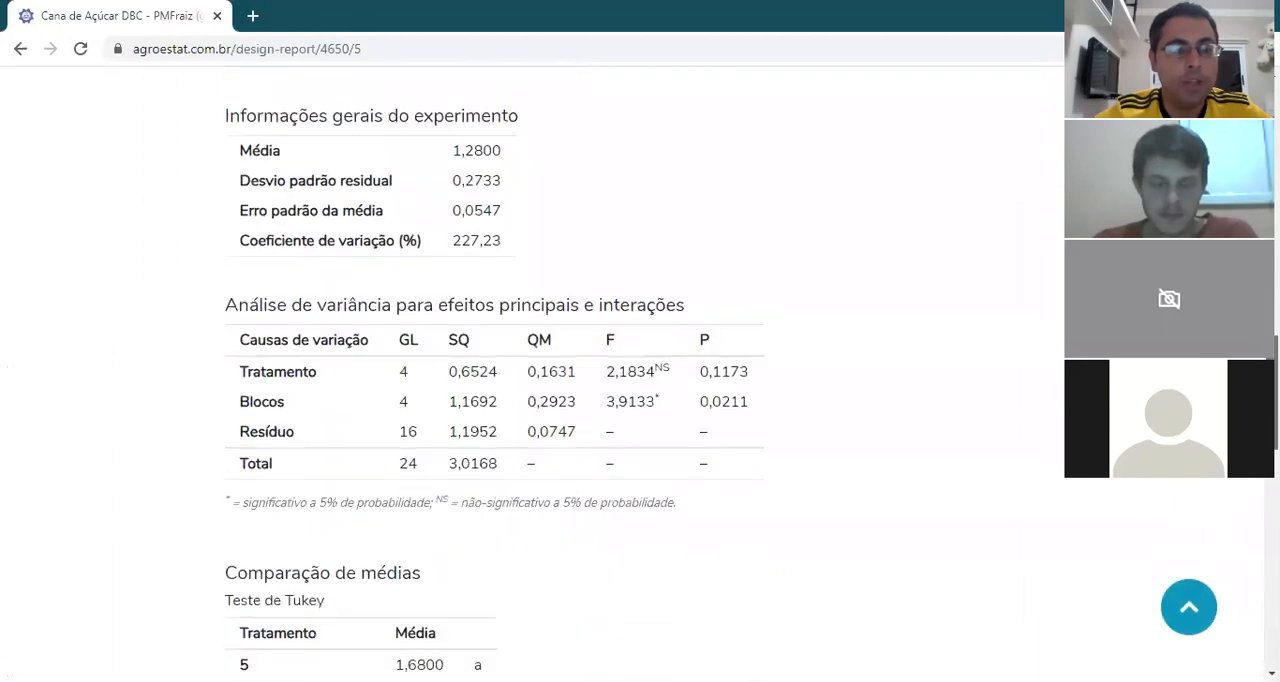
pyautogui.scroll(-4, 632, 379)
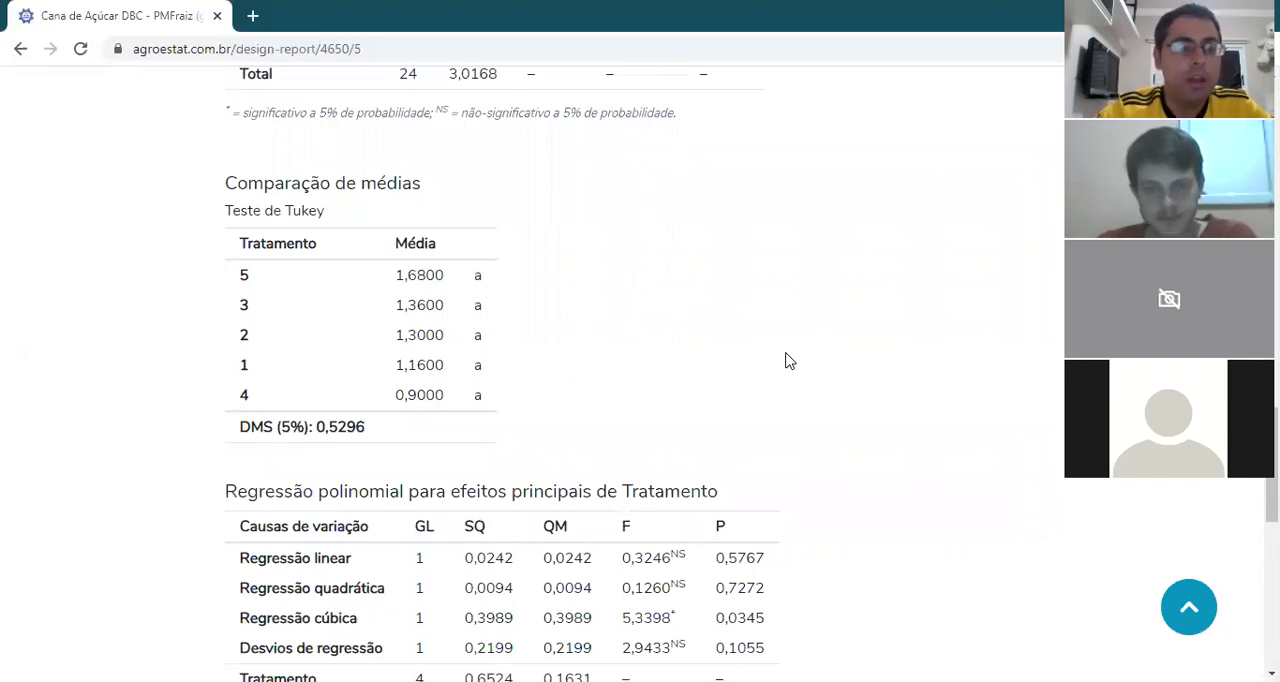
pyautogui.moveTo(1273, 455)
pyautogui.mouseDown()
pyautogui.moveTo(1273, 125)
pyautogui.moveTo(1273, 451)
pyautogui.mouseUp()
pyautogui.scroll(-1, 535, 373)
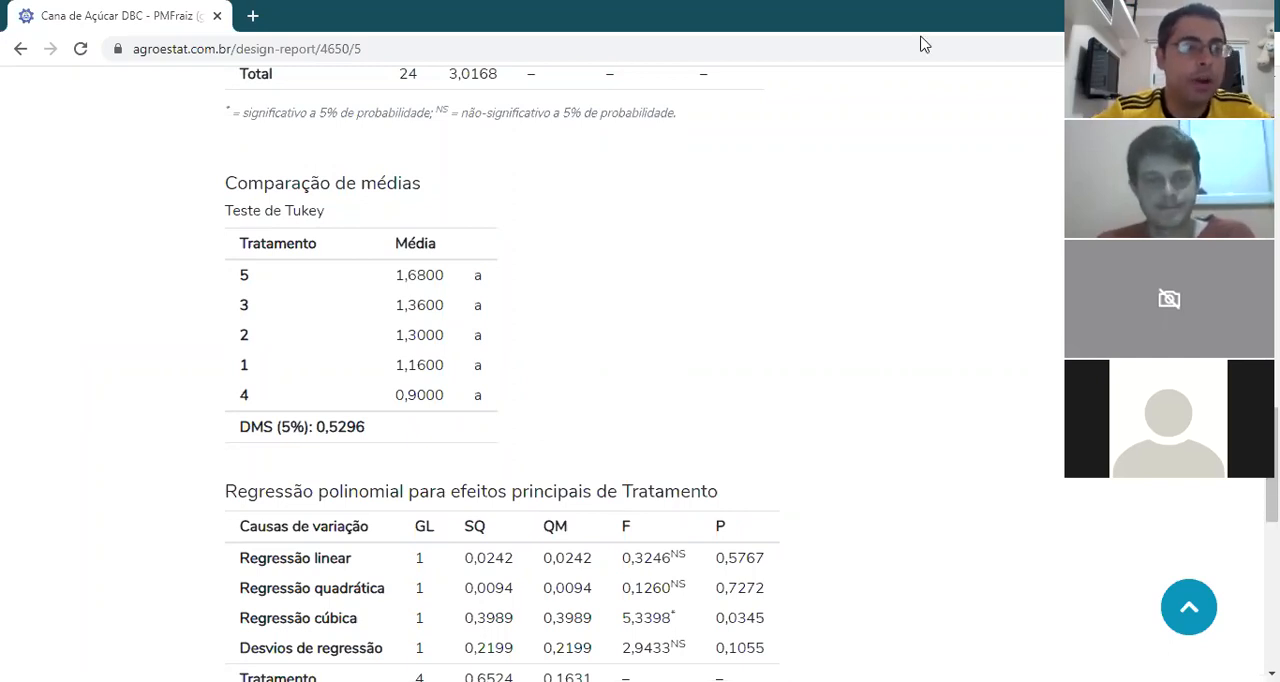
pyautogui.click(20, 49)
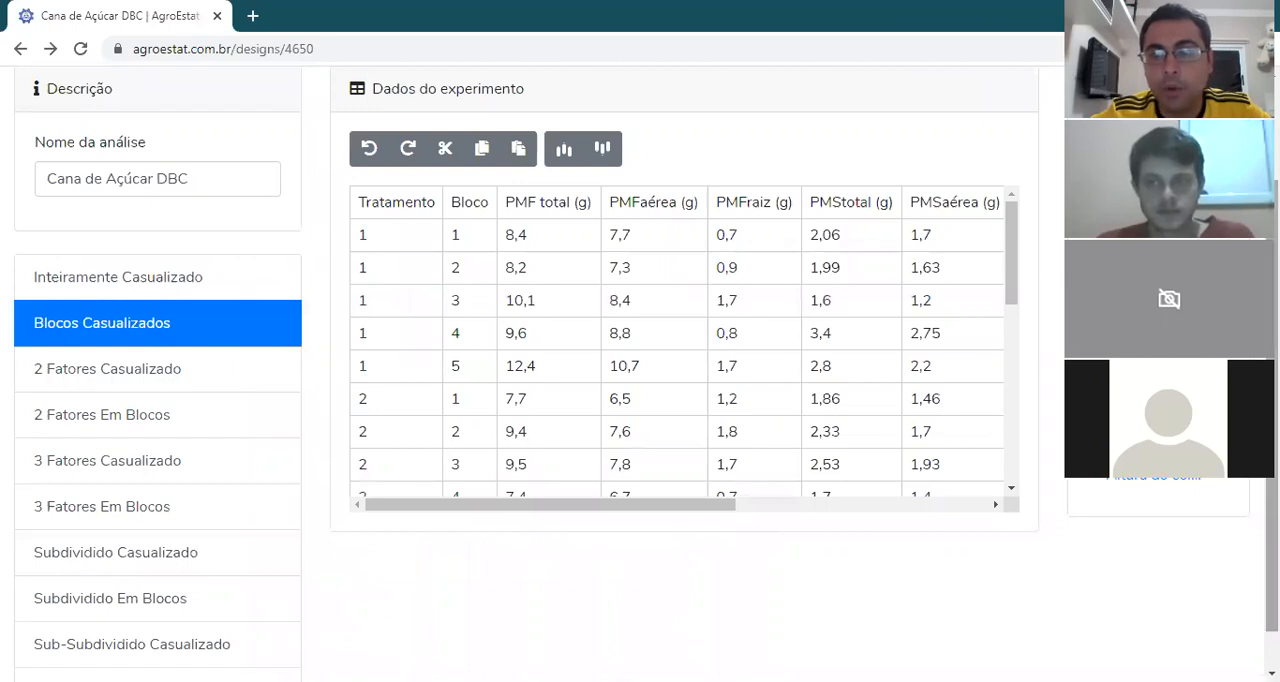
# Step: Examine the PMStotal (g) report from the Box-Cox transformation and residual tests to the Tukey mean comparison, and return to the experiment data
pyautogui.scroll(-1, 640, 380)
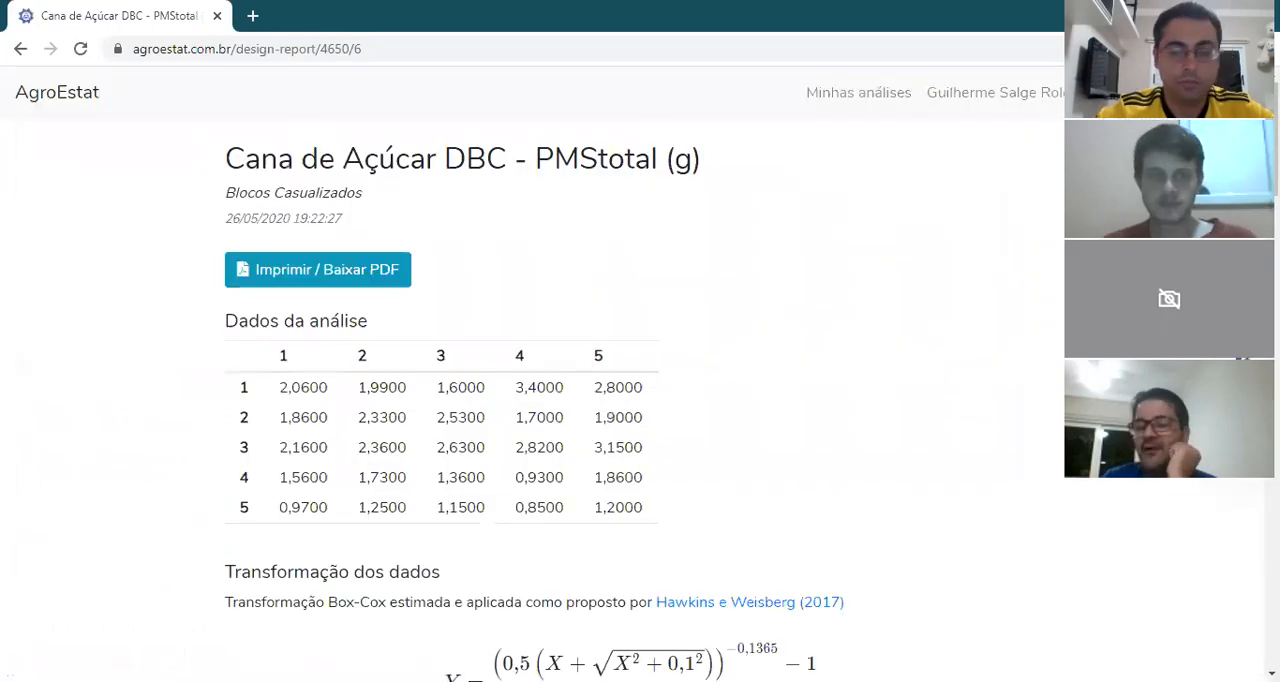
pyautogui.scroll(-3, 535, 383)
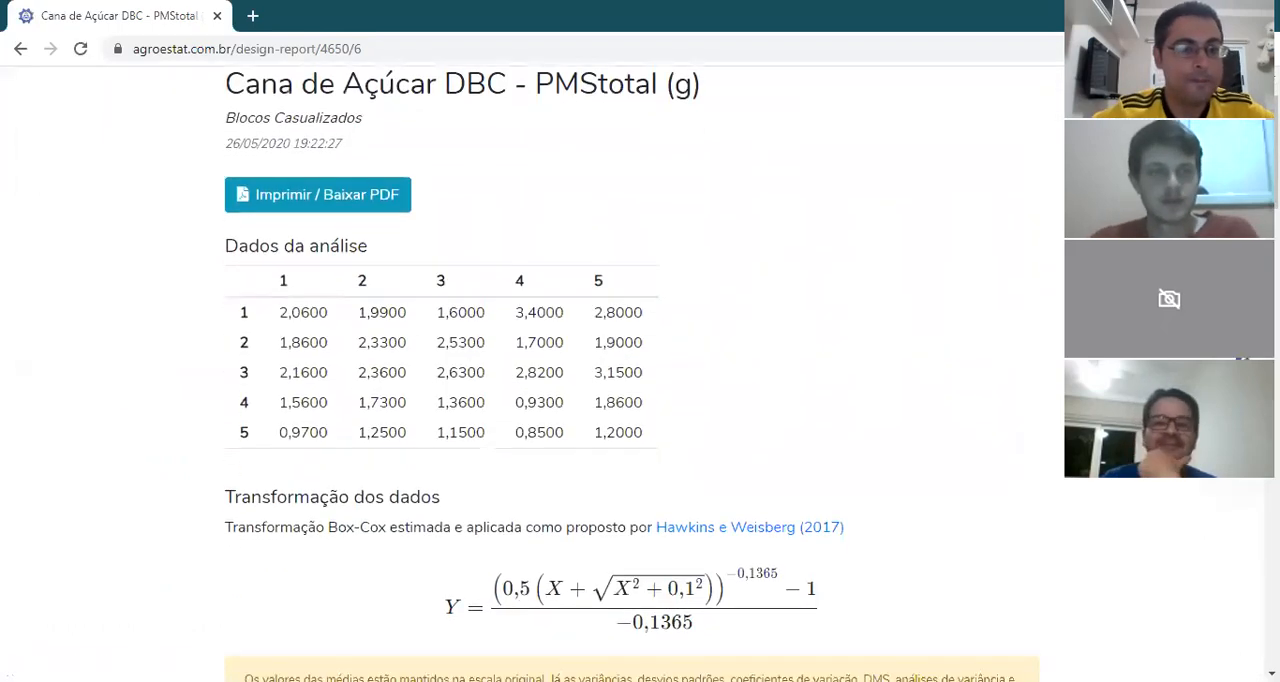
pyautogui.scroll(-1, 535, 383)
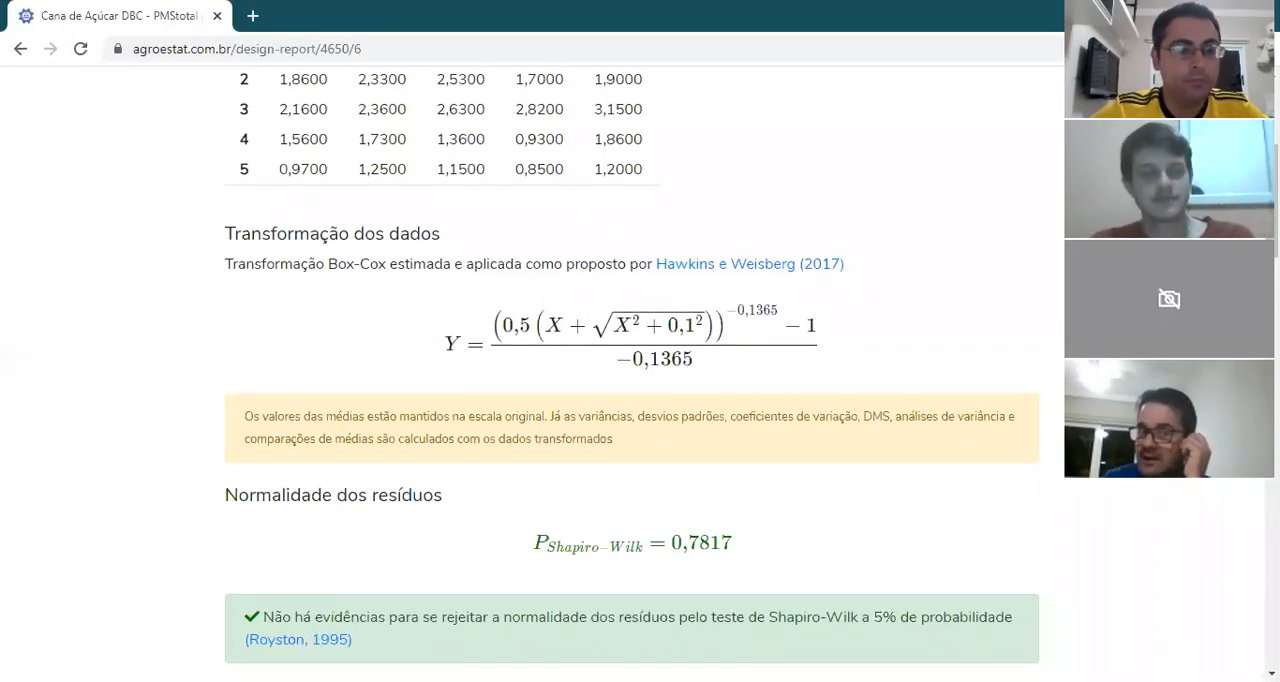
pyautogui.scroll(-6, 632, 367)
pyautogui.scroll(-6, 632, 367)
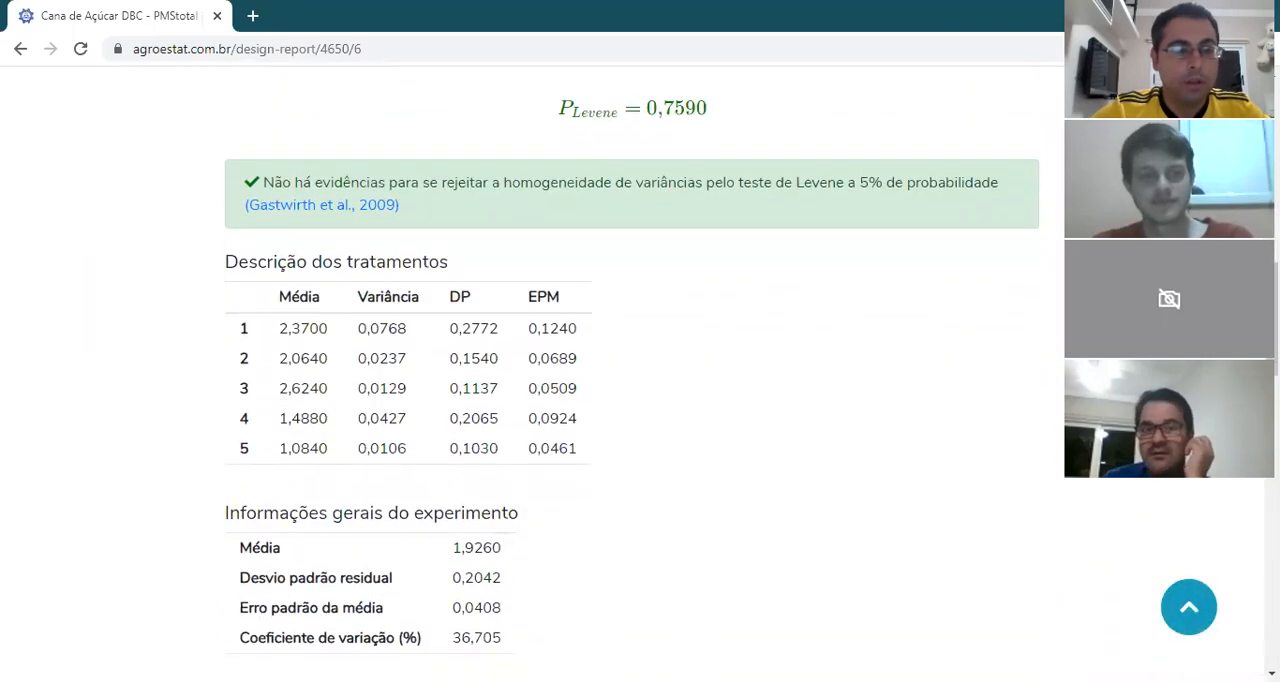
pyautogui.scroll(-3, 502, 376)
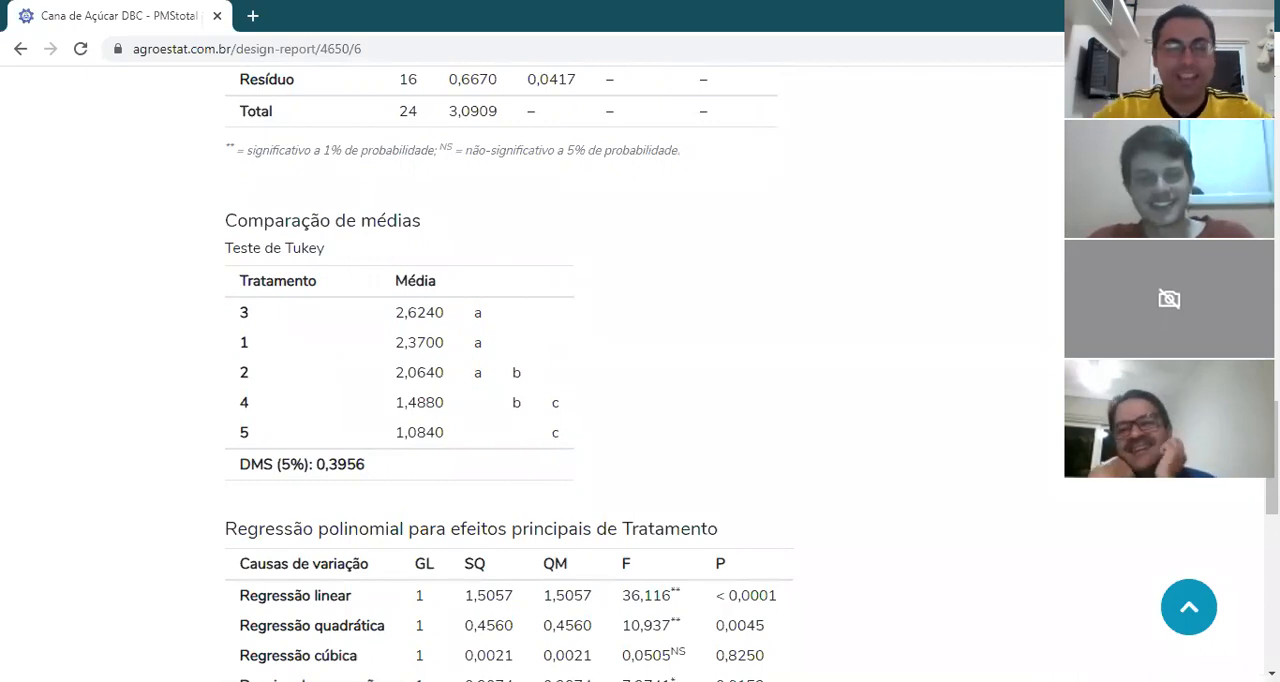
pyautogui.scroll(18, 1242, 357)
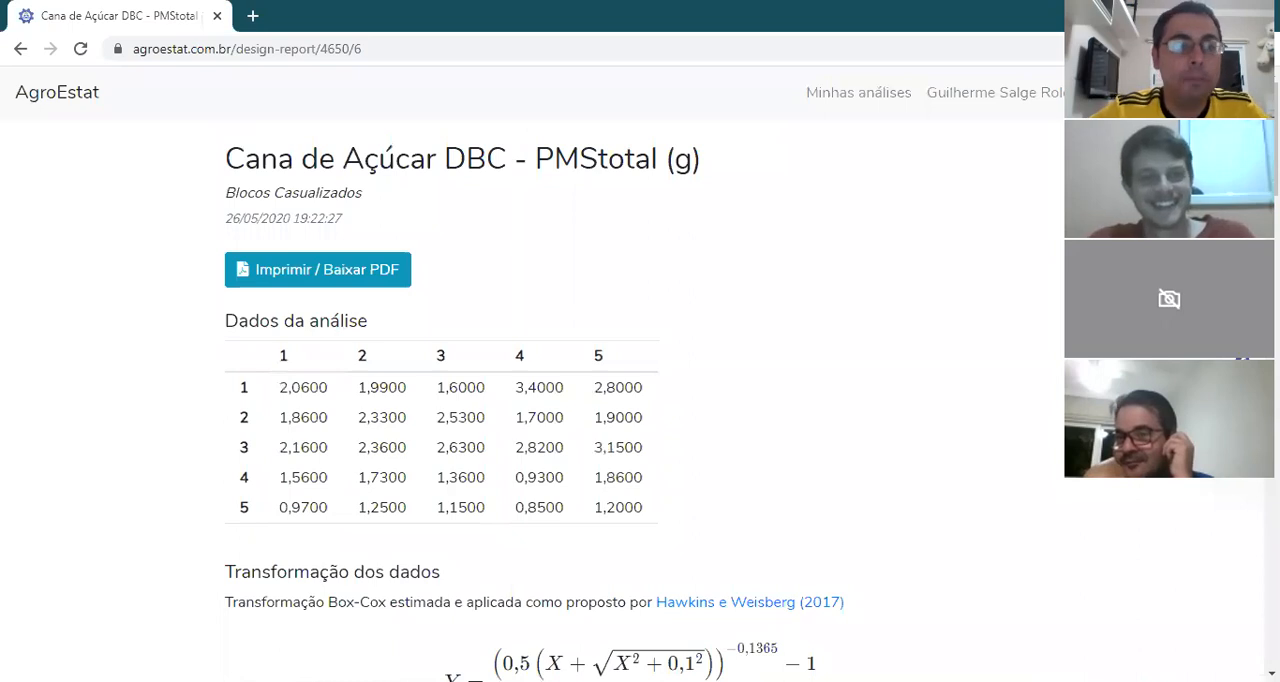
pyautogui.scroll(-16, 1242, 357)
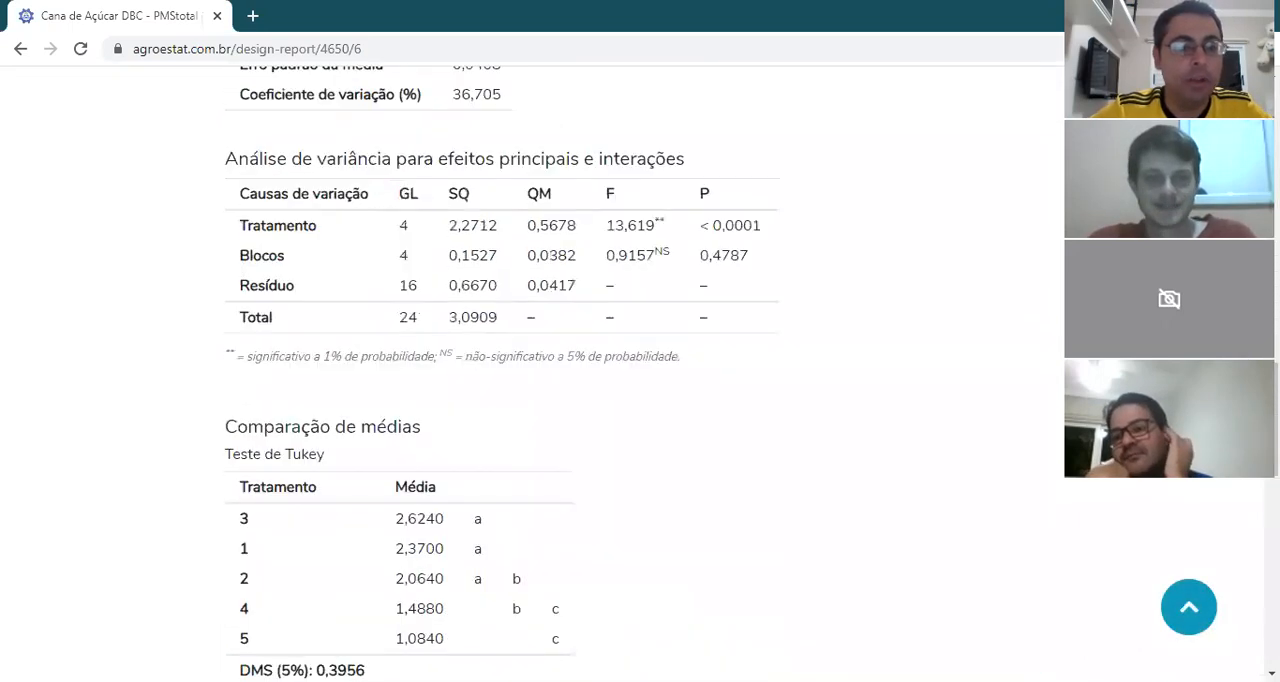
pyautogui.scroll(-3, 651, 374)
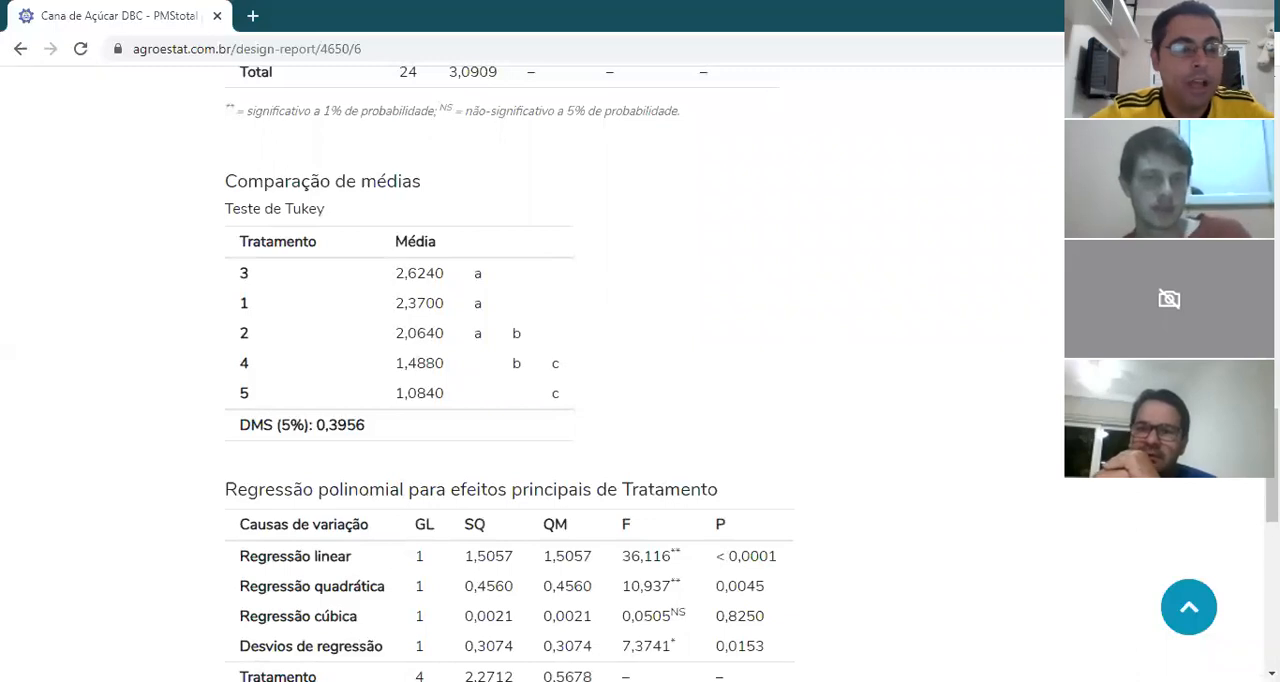
pyautogui.click(540, 342)
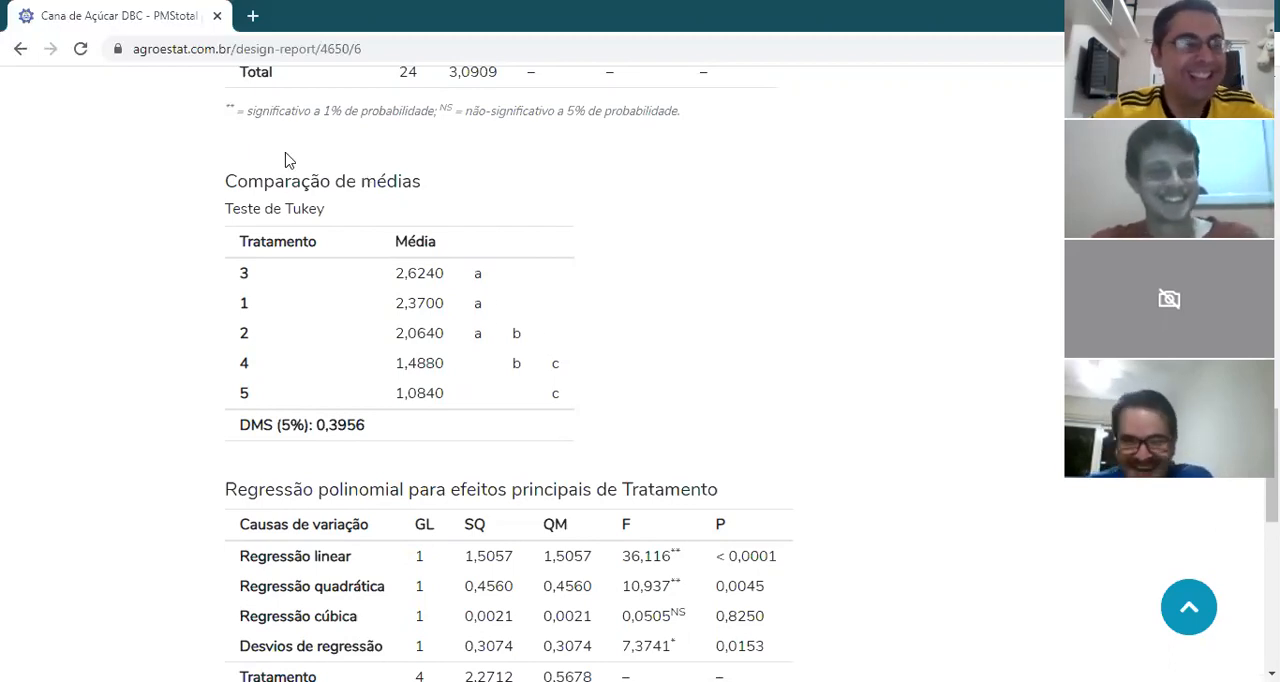
pyautogui.click(20, 50)
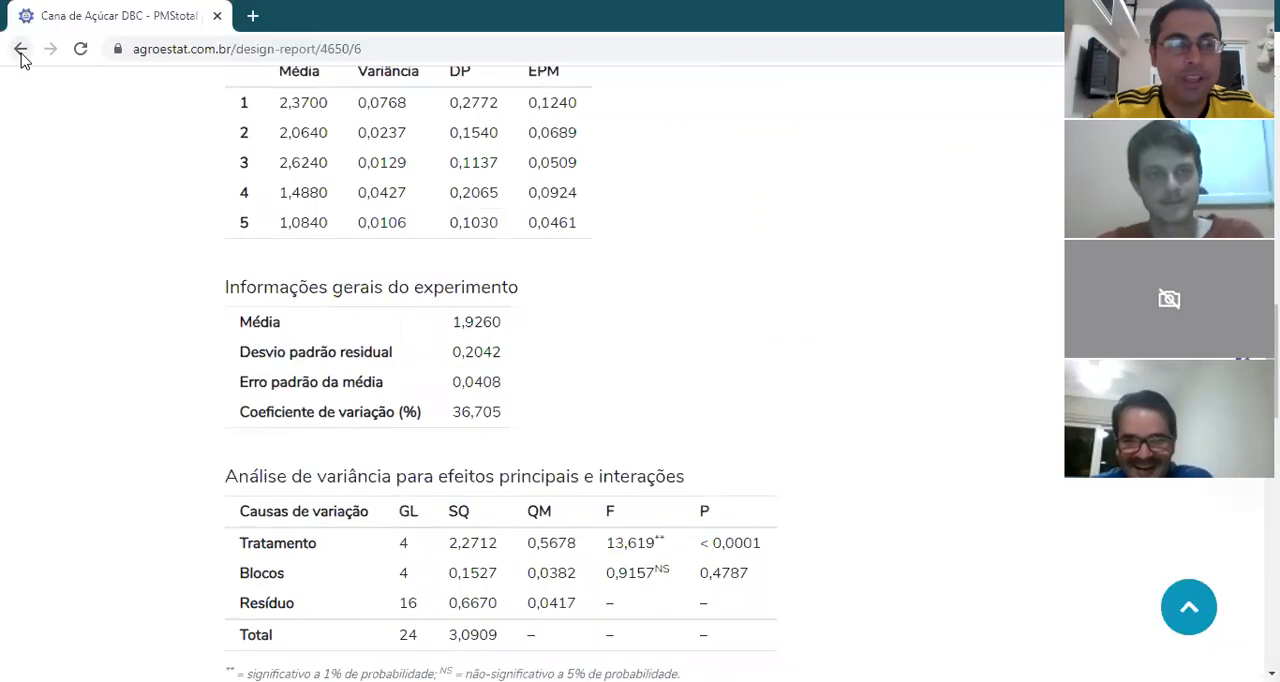
pyautogui.click(20, 52)
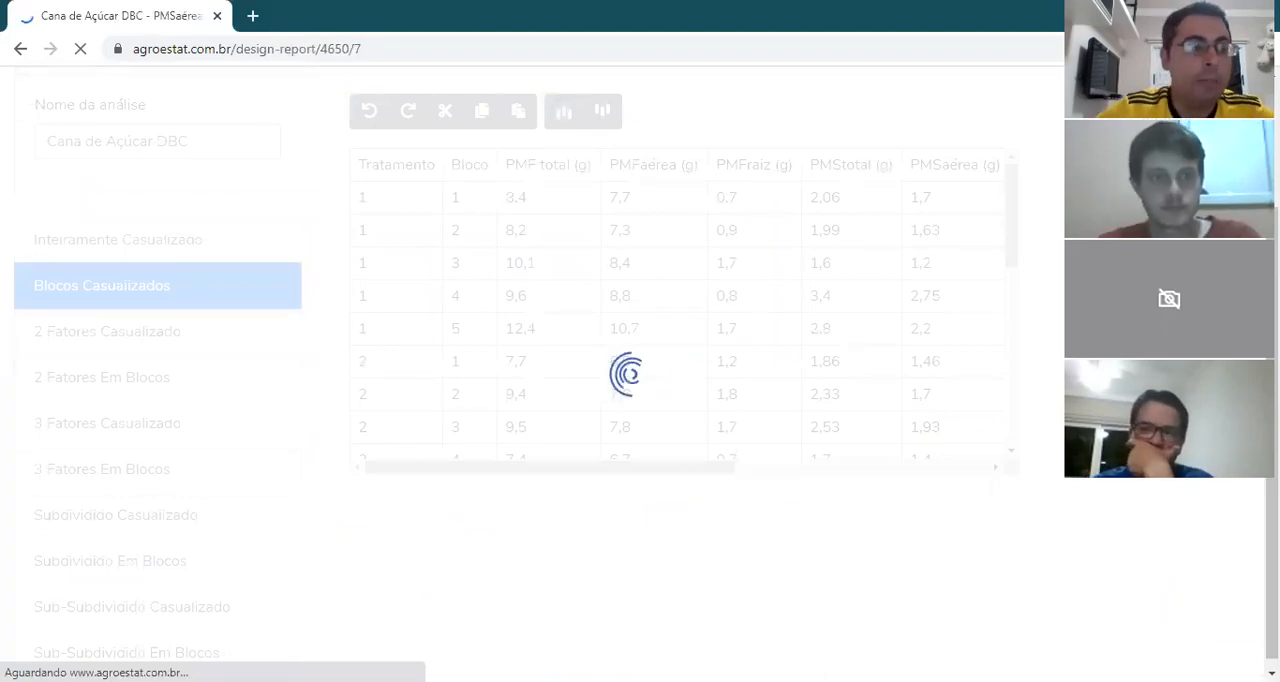
# Step: Examine the PMSaérea (g) report's source data, analysis of variance, Tukey mean comparison and polynomial regression
pyautogui.scroll(-15, 640, 400)
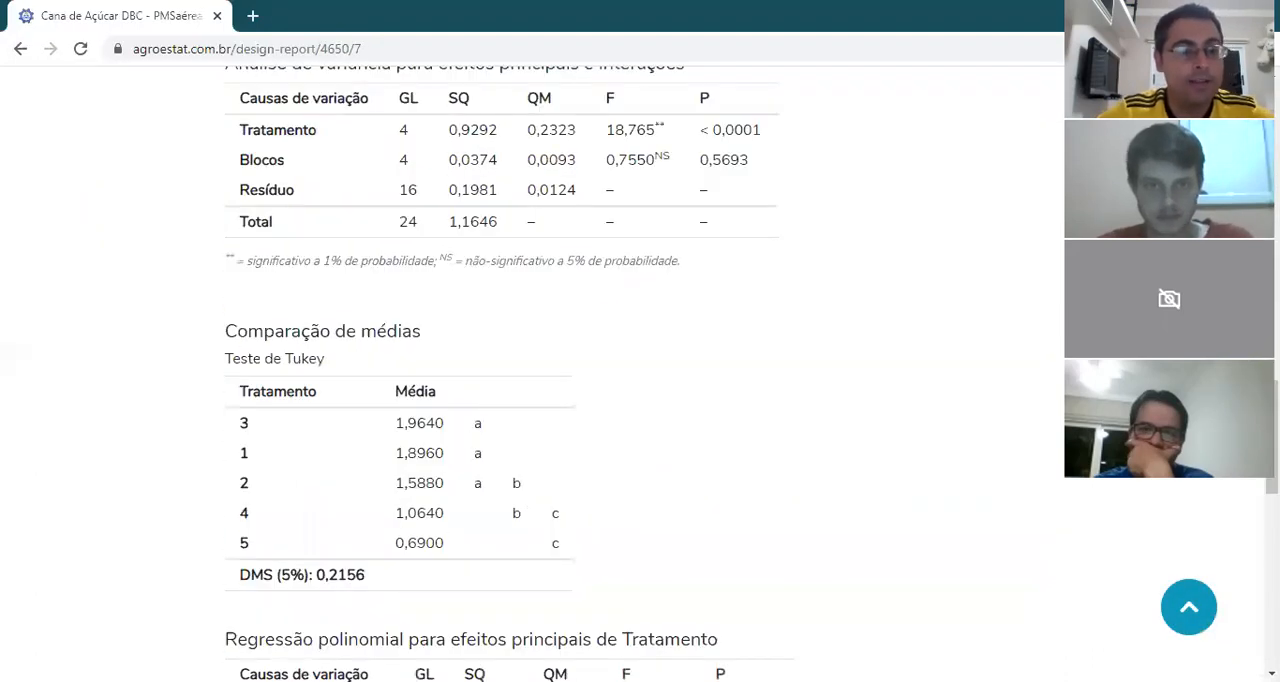
pyautogui.scroll(-3, 640, 400)
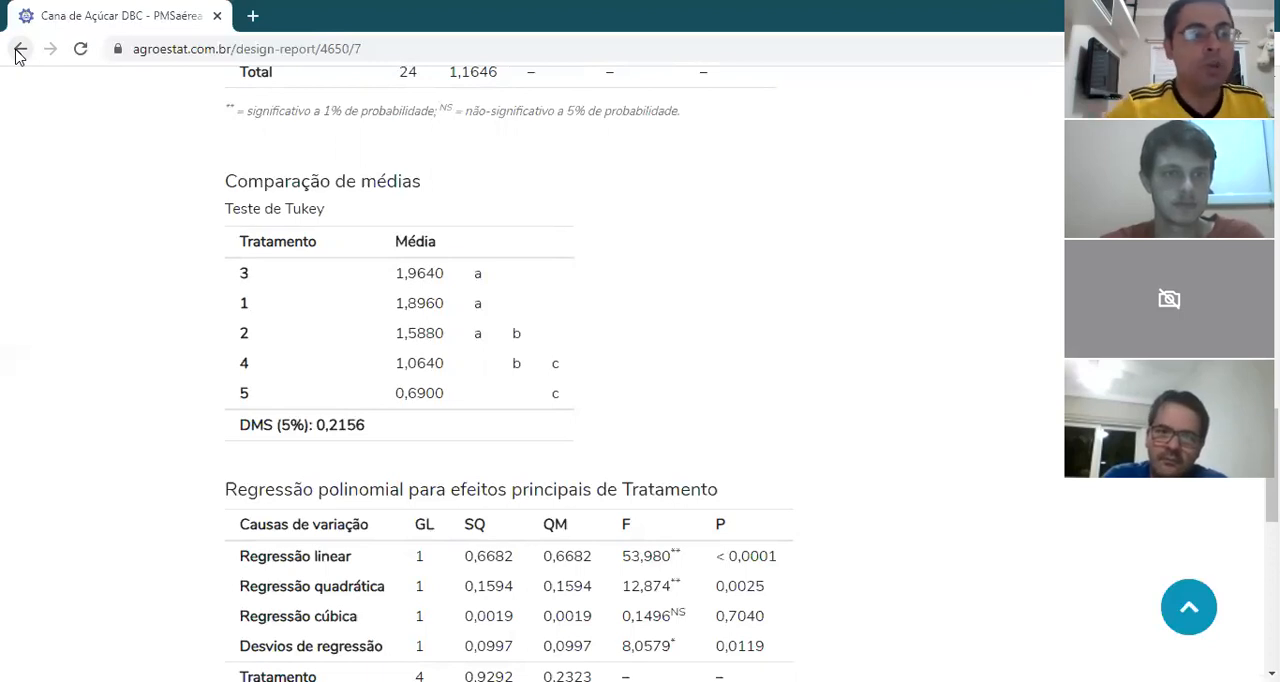
pyautogui.scroll(17, 20, 56)
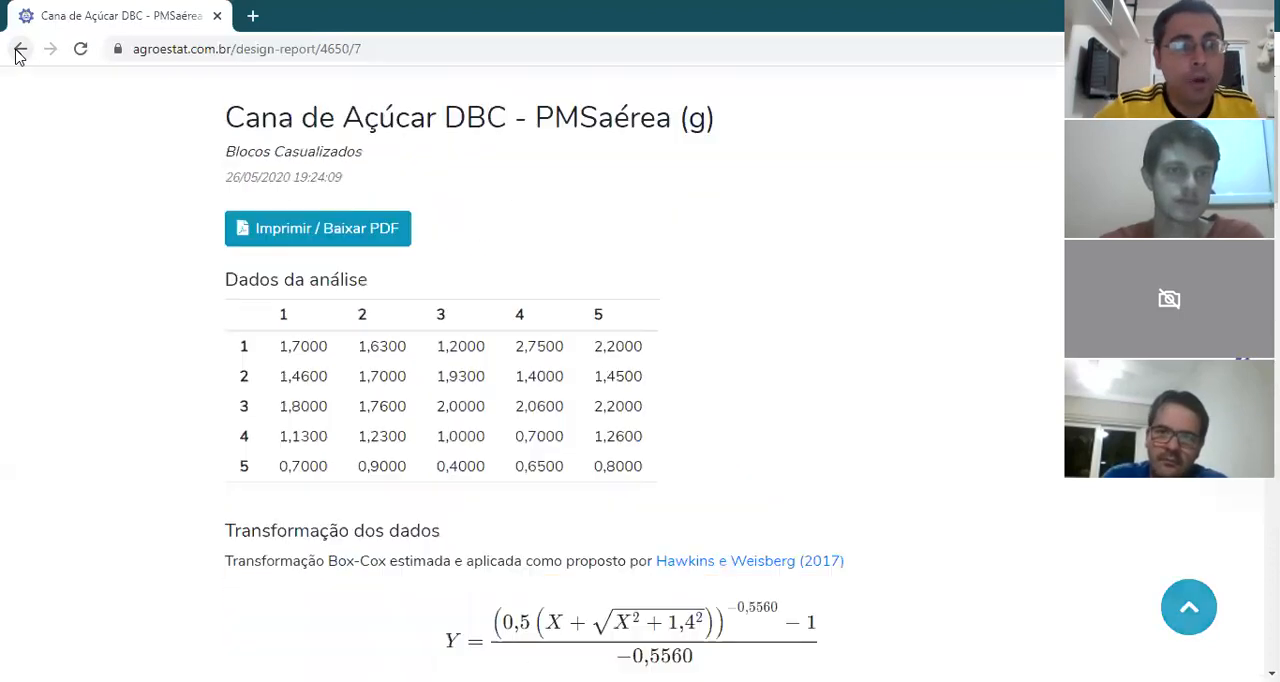
pyautogui.scroll(-6, 20, 56)
pyautogui.scroll(-9, 20, 56)
pyautogui.scroll(1, 20, 56)
pyautogui.scroll(3, 20, 56)
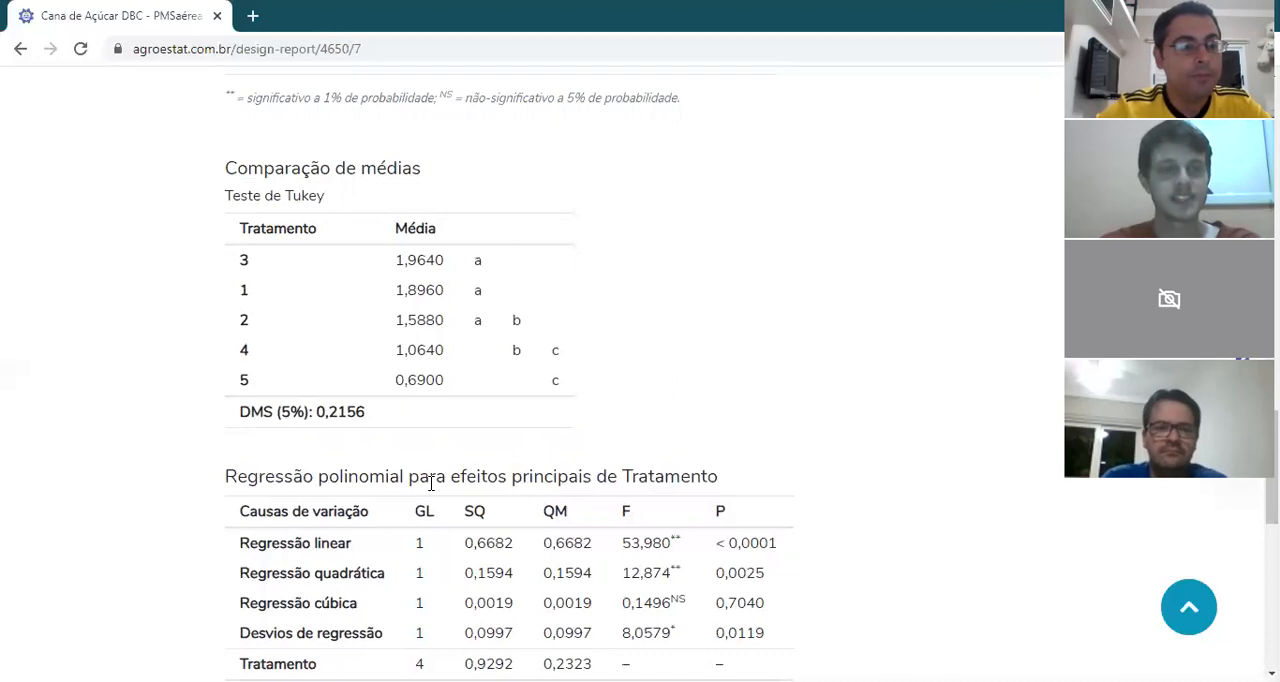
# Step: Review the coefficient of variation in the PMSaérea (g) report against its variance analysis and Tukey comparison, and return to the experiment data
pyautogui.scroll(3, 431, 484)
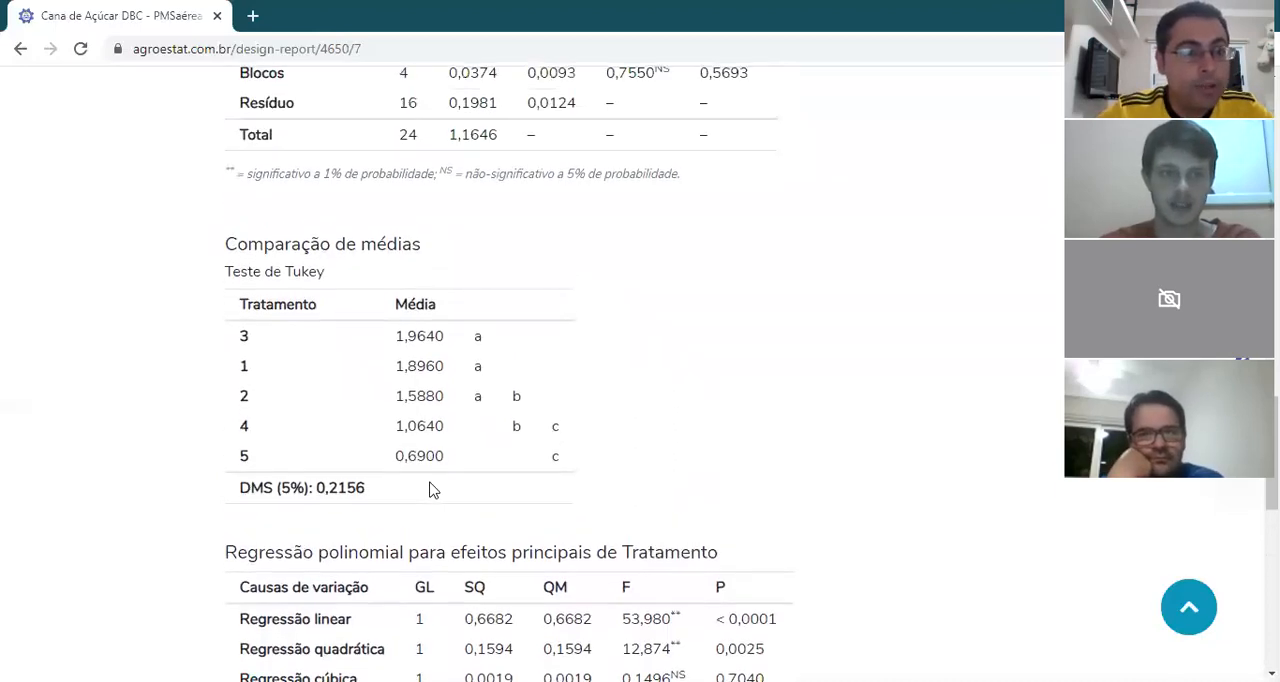
pyautogui.scroll(2, 431, 484)
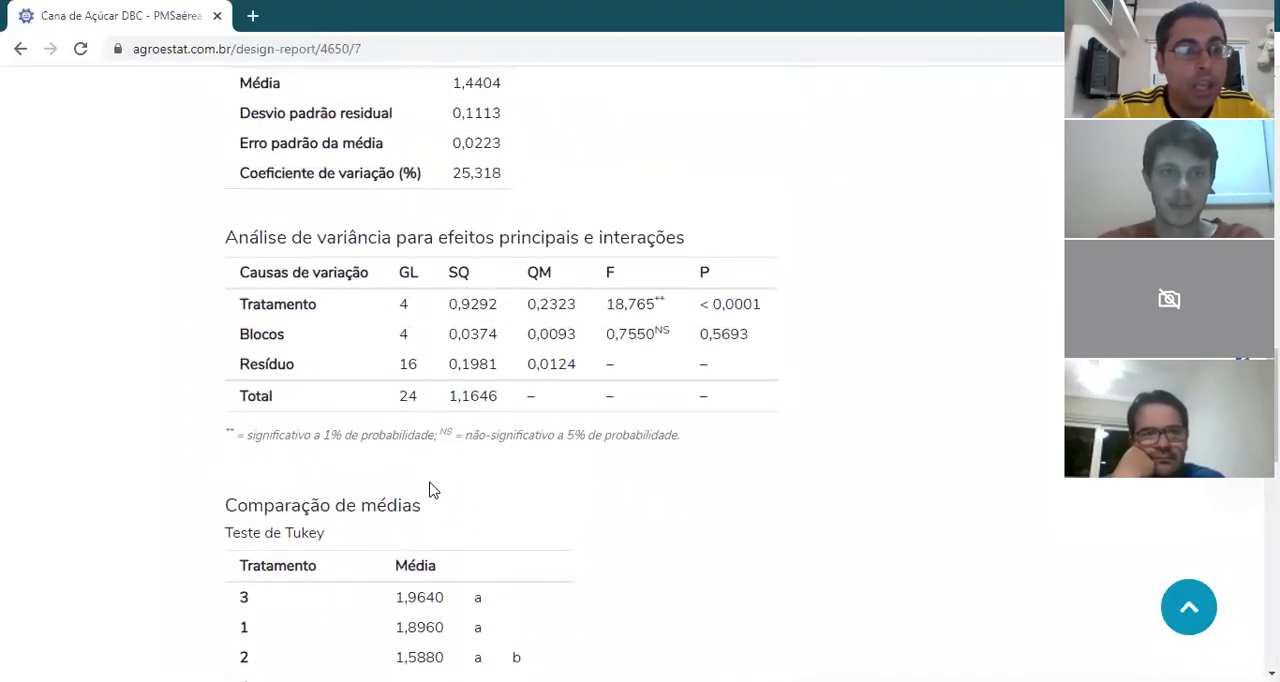
pyautogui.moveTo(241, 180); pyautogui.dragTo(506, 188)
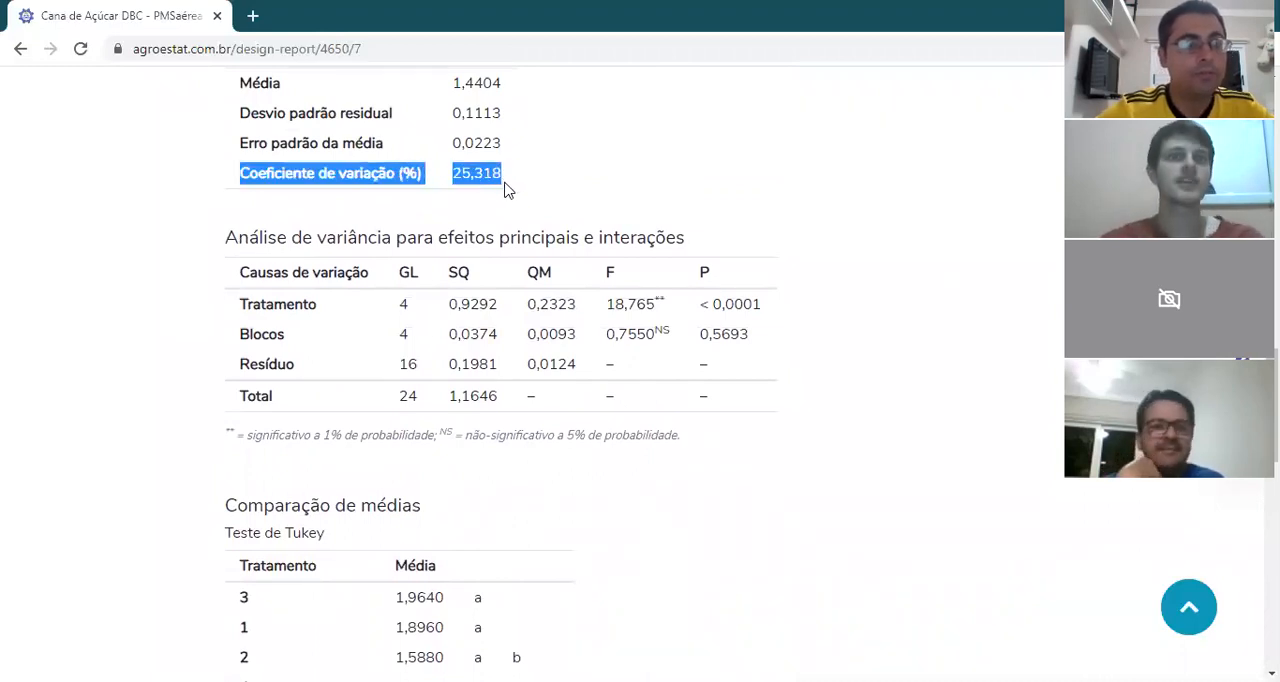
pyautogui.click(505, 205)
pyautogui.scroll(-5, 505, 205)
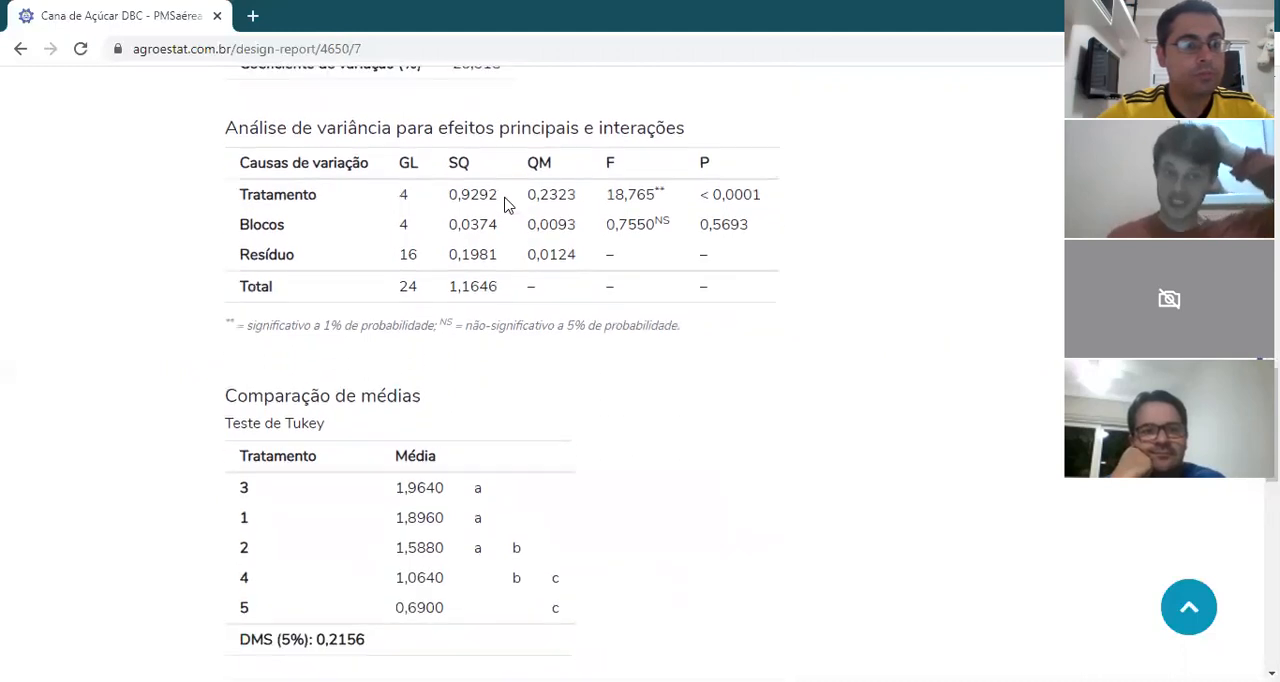
pyautogui.scroll(-1, 505, 205)
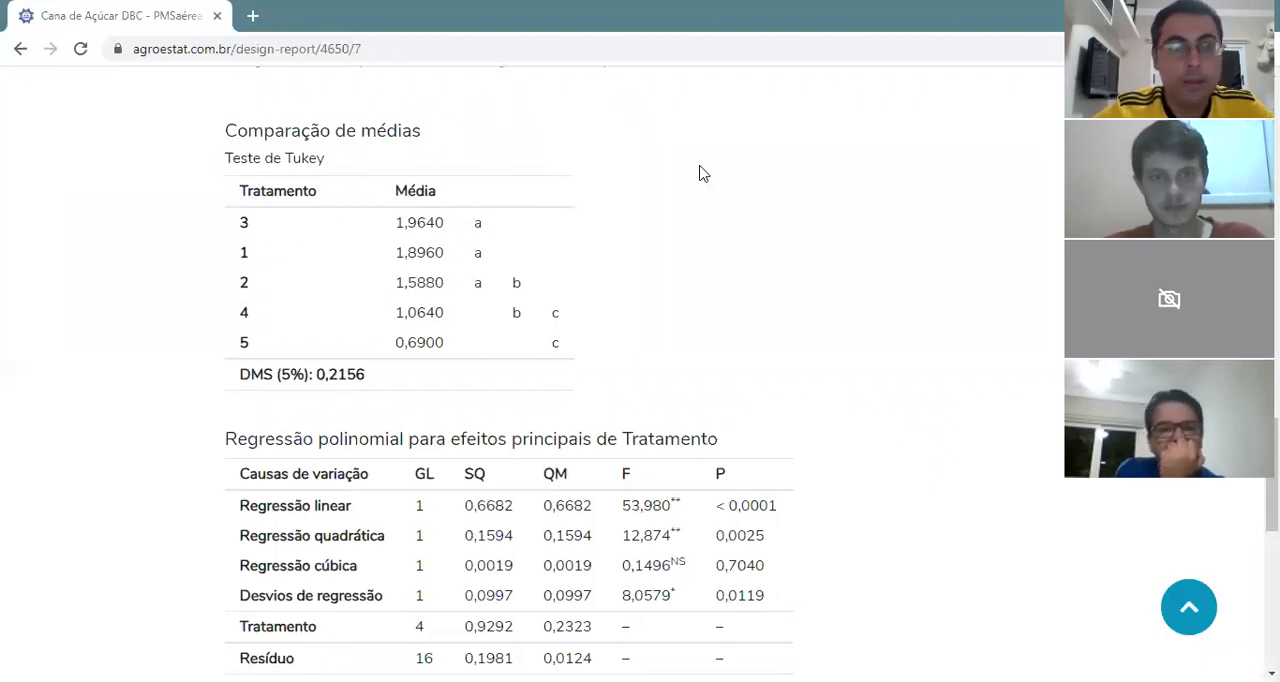
pyautogui.scroll(18, 703, 173)
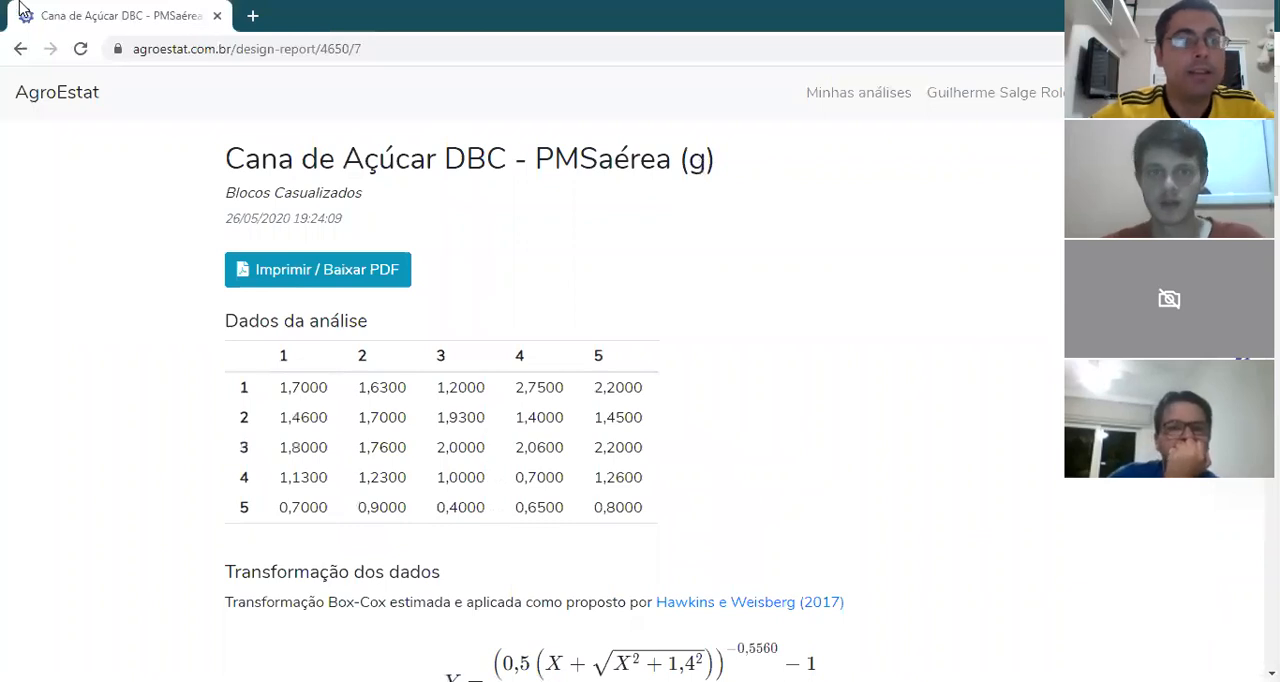
pyautogui.click(19, 49)
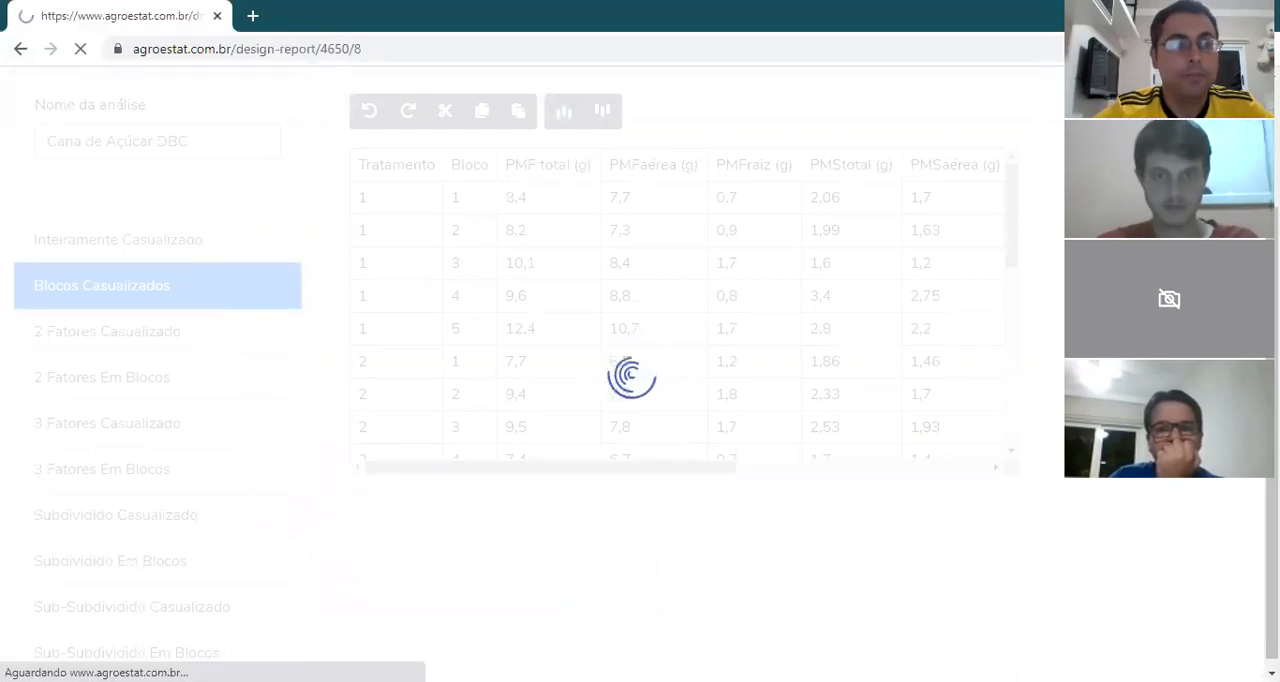
# Step: Examine the PMSraiz (g) report, including the general experiment information, analysis of variance and Tukey comparison, and return to the experiment data
pyautogui.scroll(-15, 640, 400)
pyautogui.scroll(-6, 632, 400)
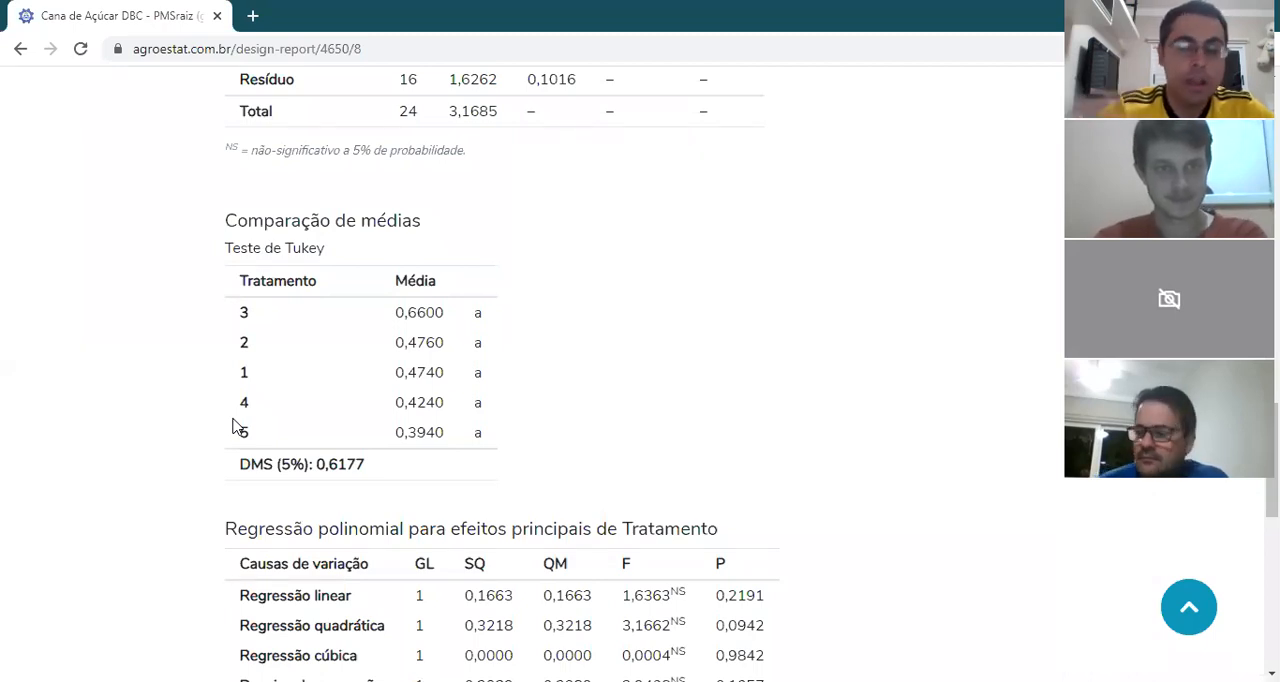
pyautogui.scroll(20, 232, 425)
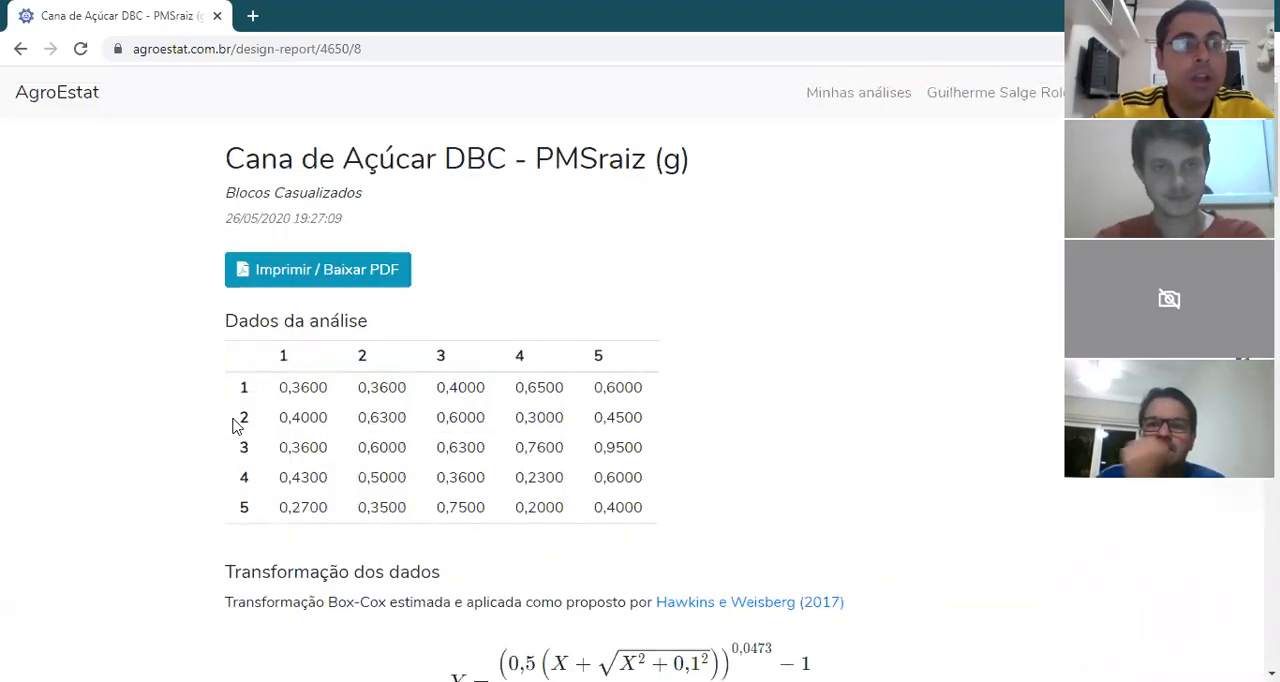
pyautogui.scroll(-20, 232, 425)
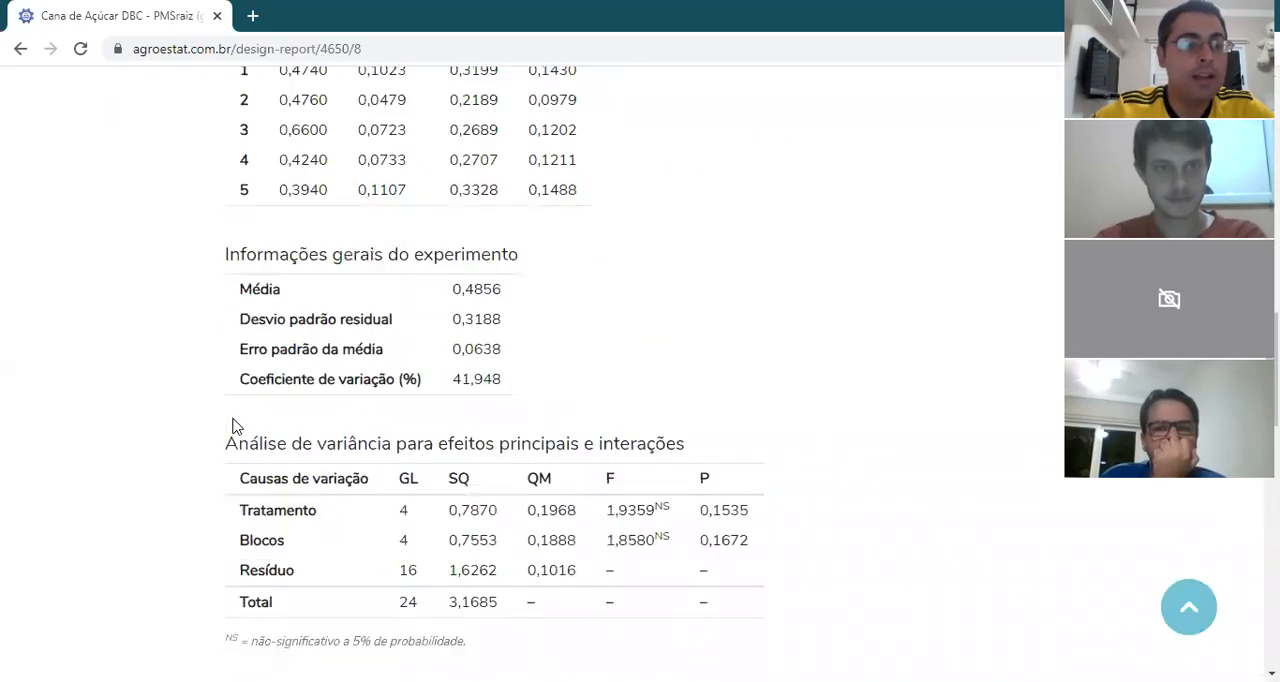
pyautogui.scroll(5, 232, 425)
pyautogui.scroll(-1, 232, 425)
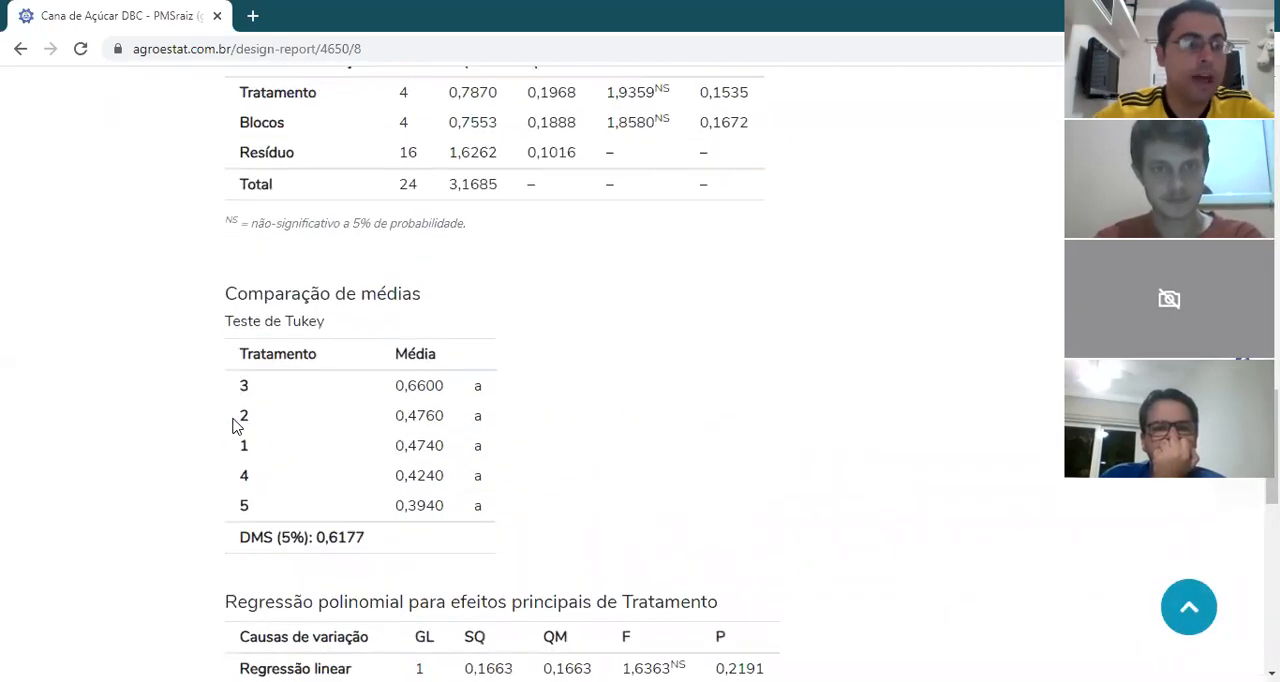
pyautogui.click(18, 50)
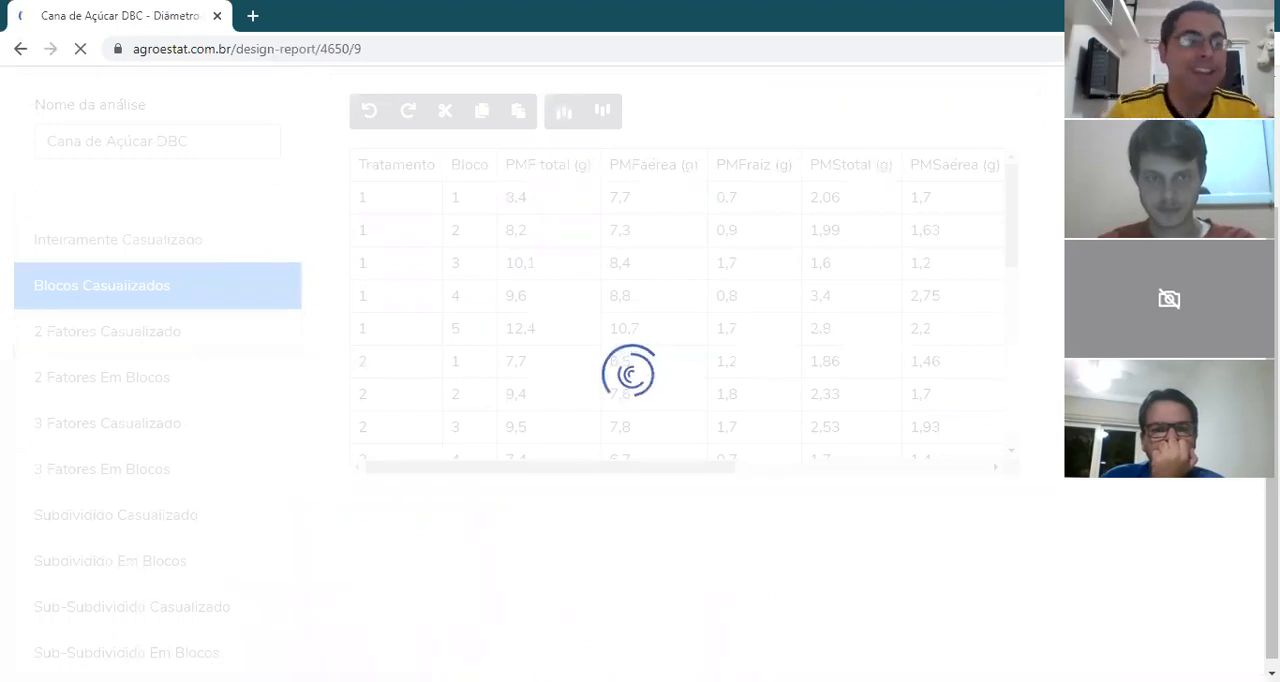
# Step: Examine the Diâmetro do Colmo (mm) report from the source data and residual tests to the Tukey comparison, checking the letters of treatments 5 and 3
pyautogui.scroll(-6, 630, 380)
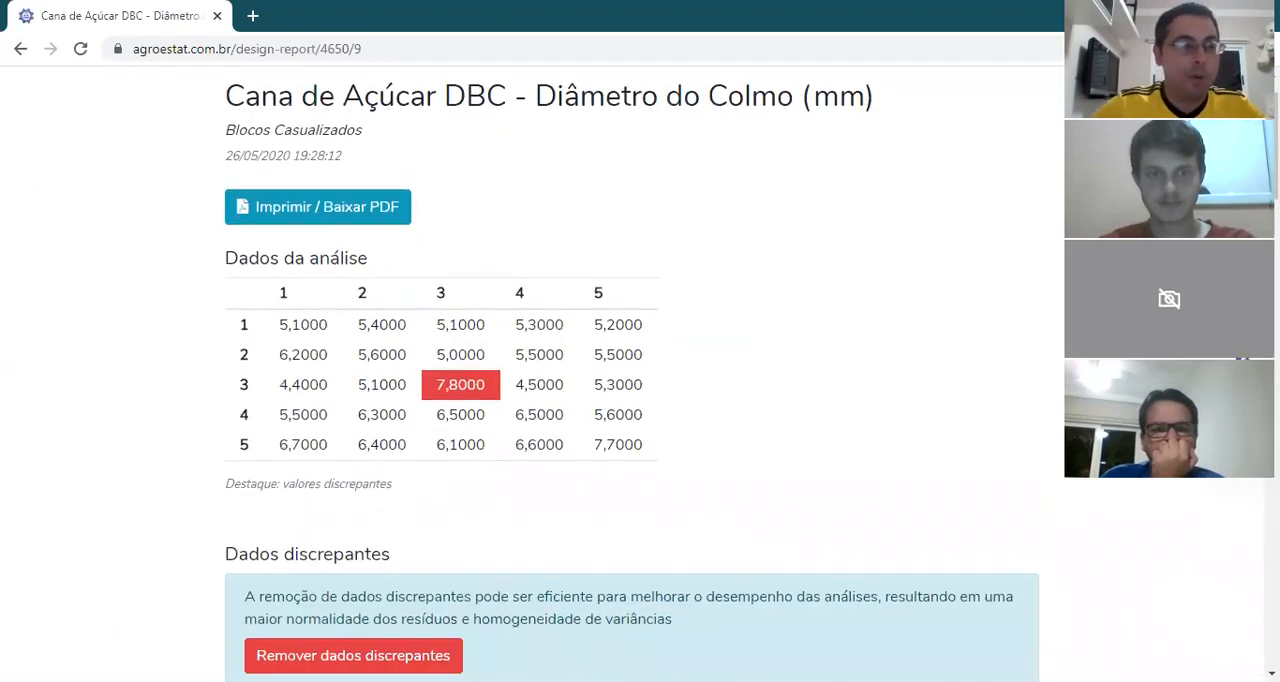
pyautogui.scroll(-2, 630, 380)
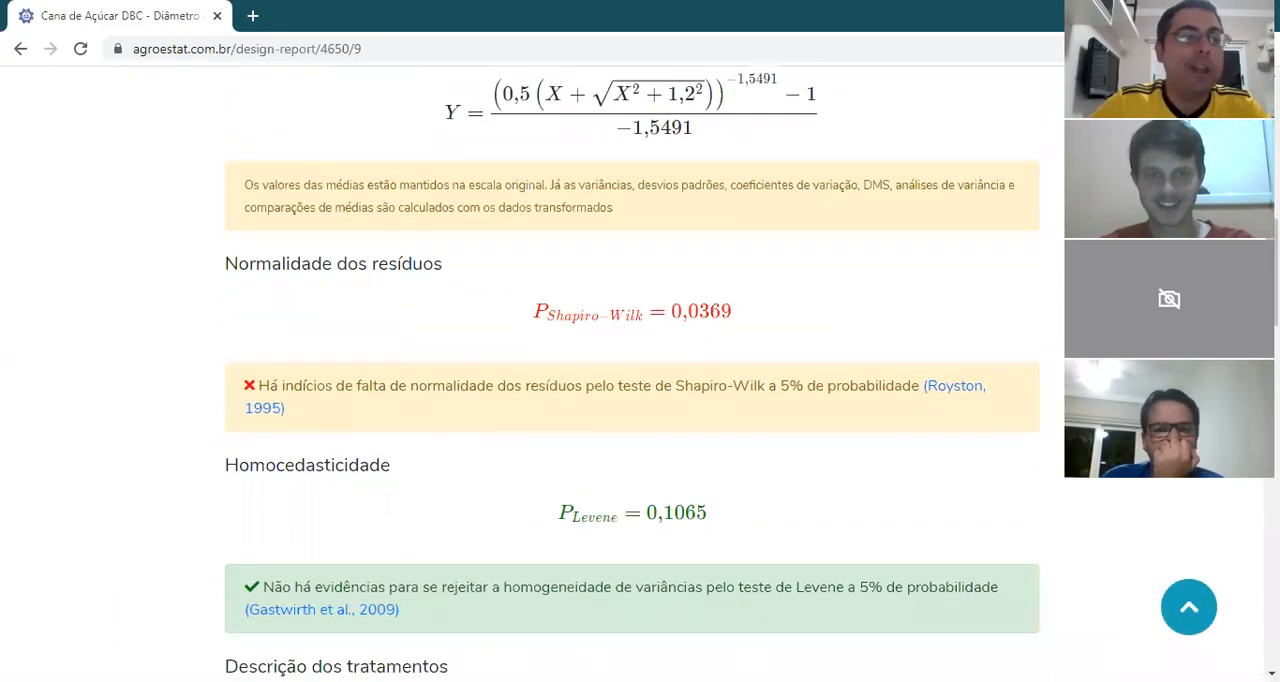
pyautogui.scroll(-1, 630, 380)
pyautogui.scroll(-2, 630, 380)
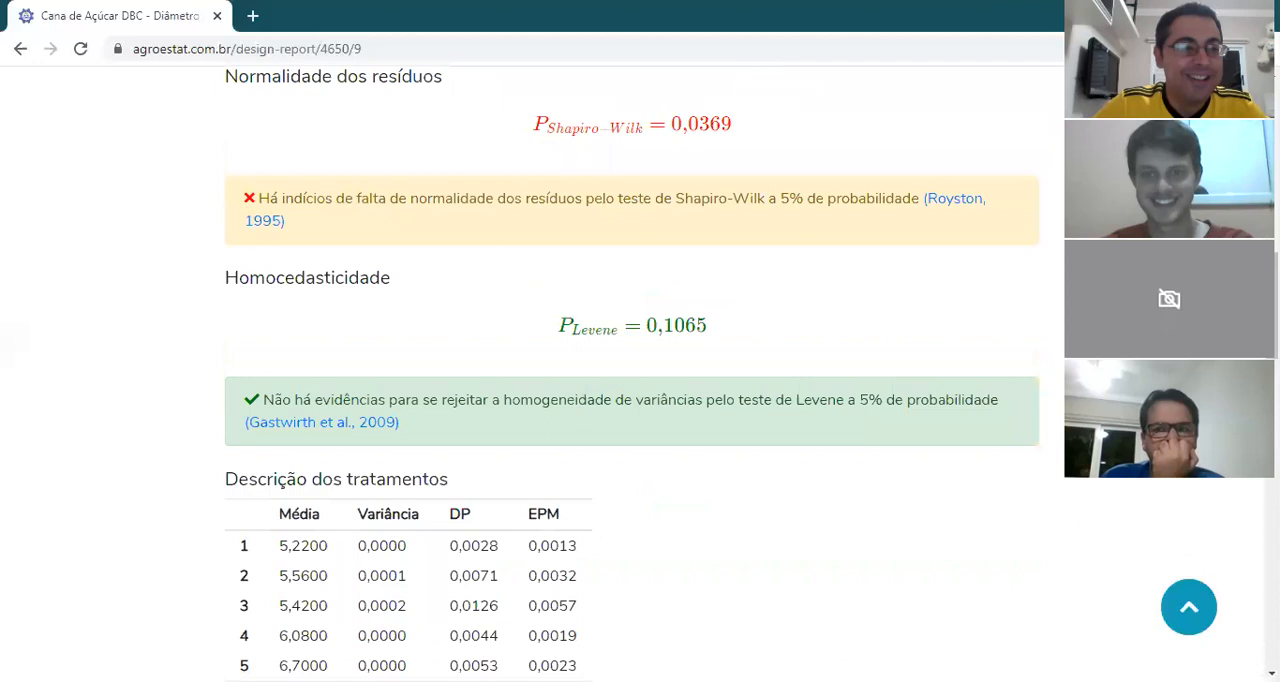
pyautogui.scroll(-3, 632, 387)
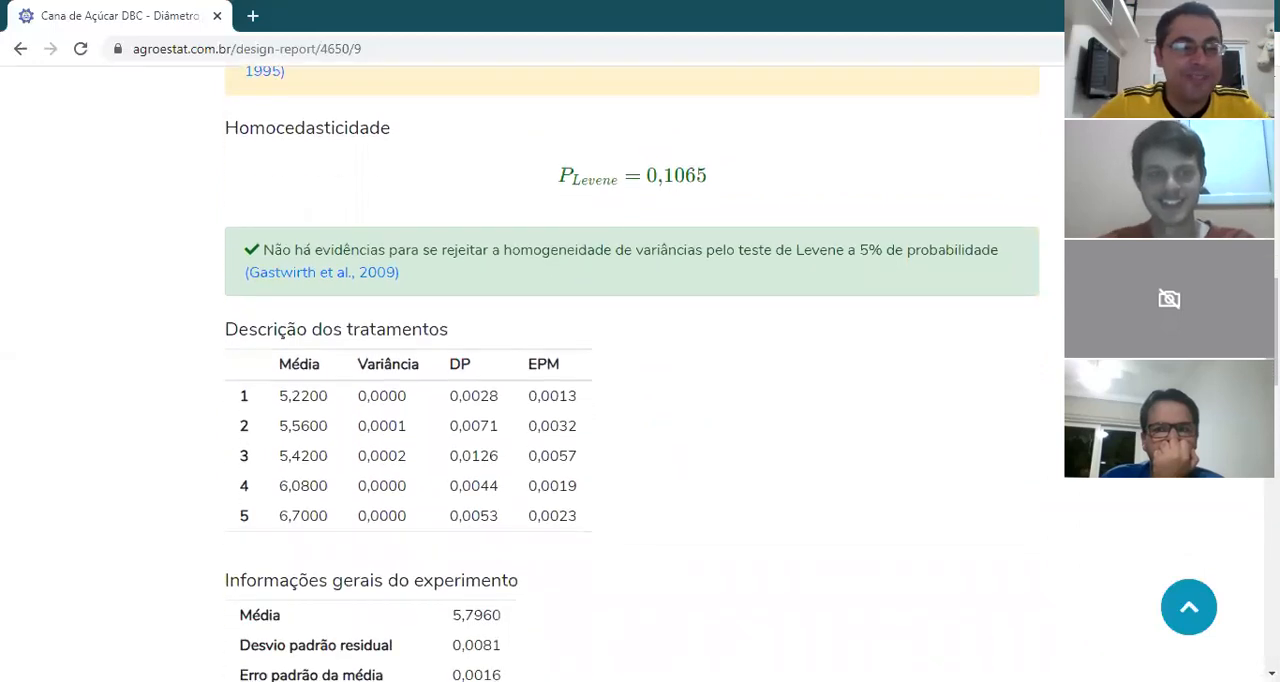
pyautogui.scroll(-5, 632, 387)
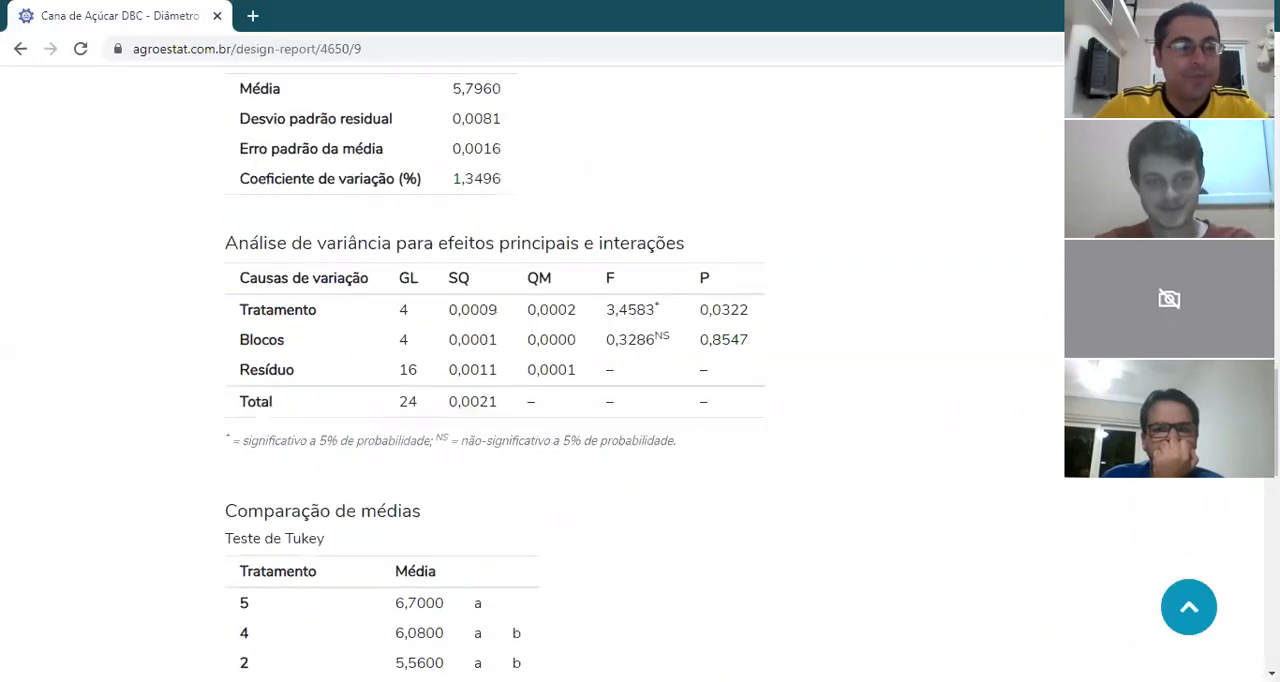
pyautogui.scroll(-2, 495, 376)
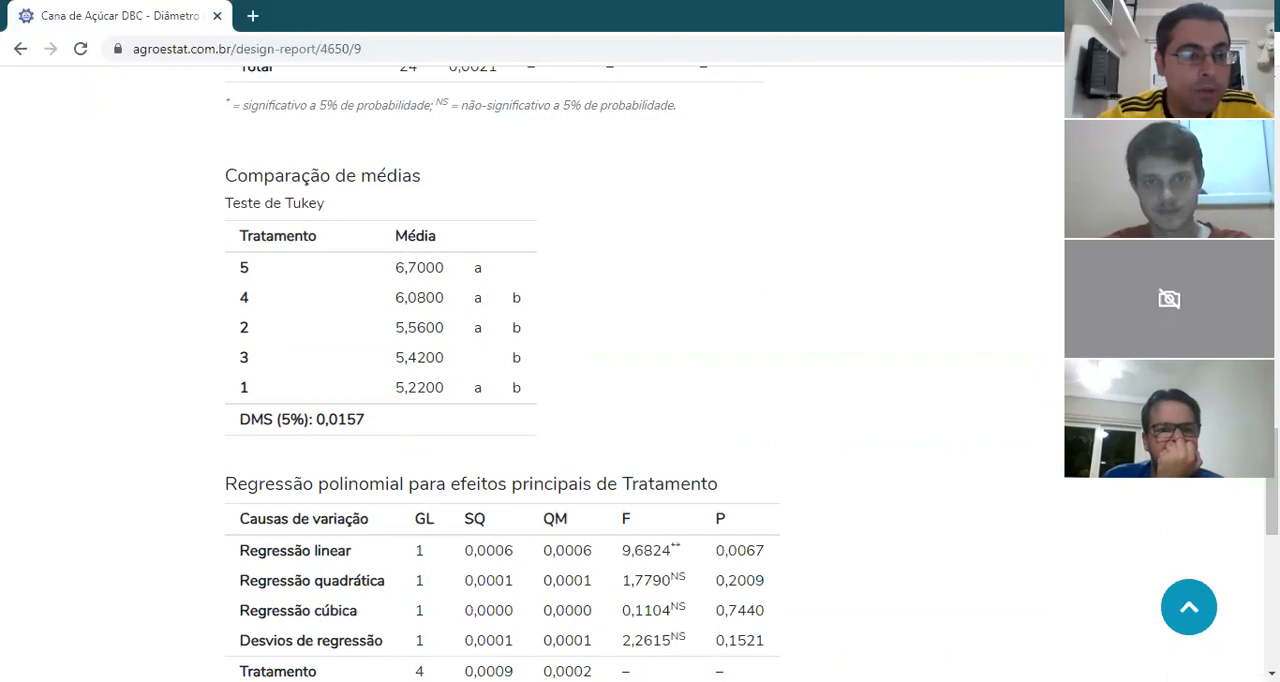
pyautogui.doubleClick(478, 268)
pyautogui.click(516, 357)
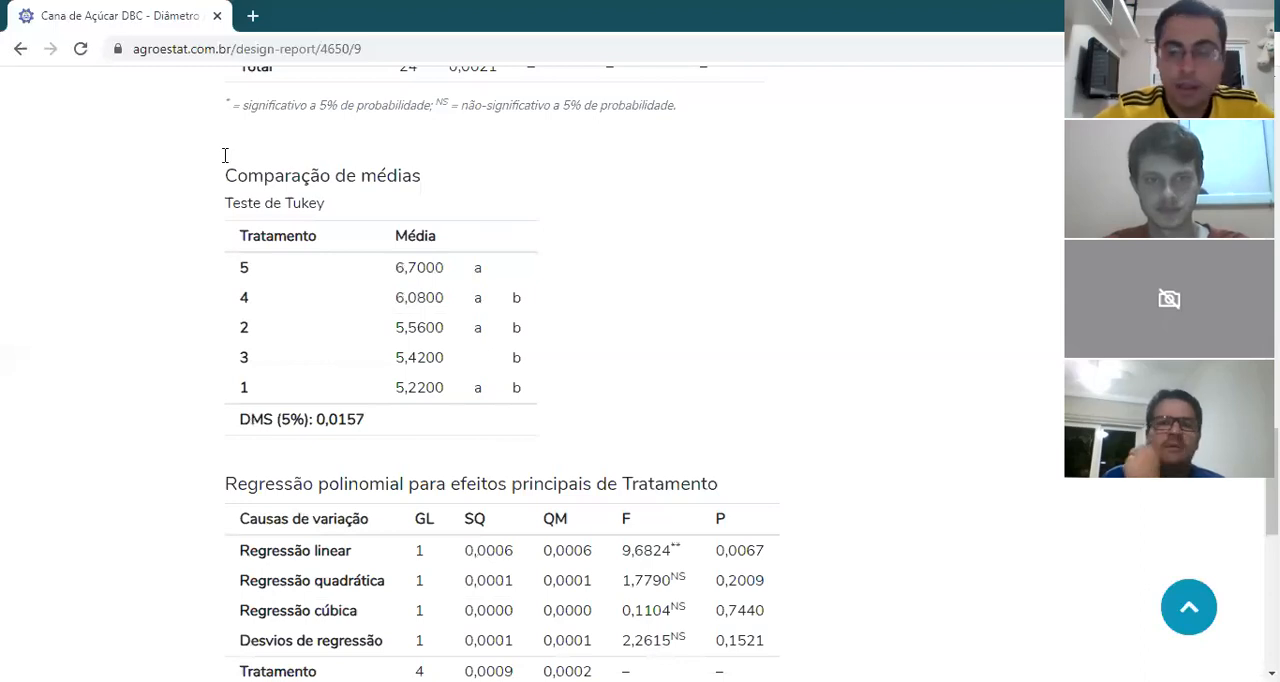
# Step: Review the coefficient of variation in the Diâmetro do Colmo (mm) report against its variance analysis and Tukey comparison, and return to the experiment data
pyautogui.scroll(20, 172, 90)
pyautogui.scroll(-20, 174, 91)
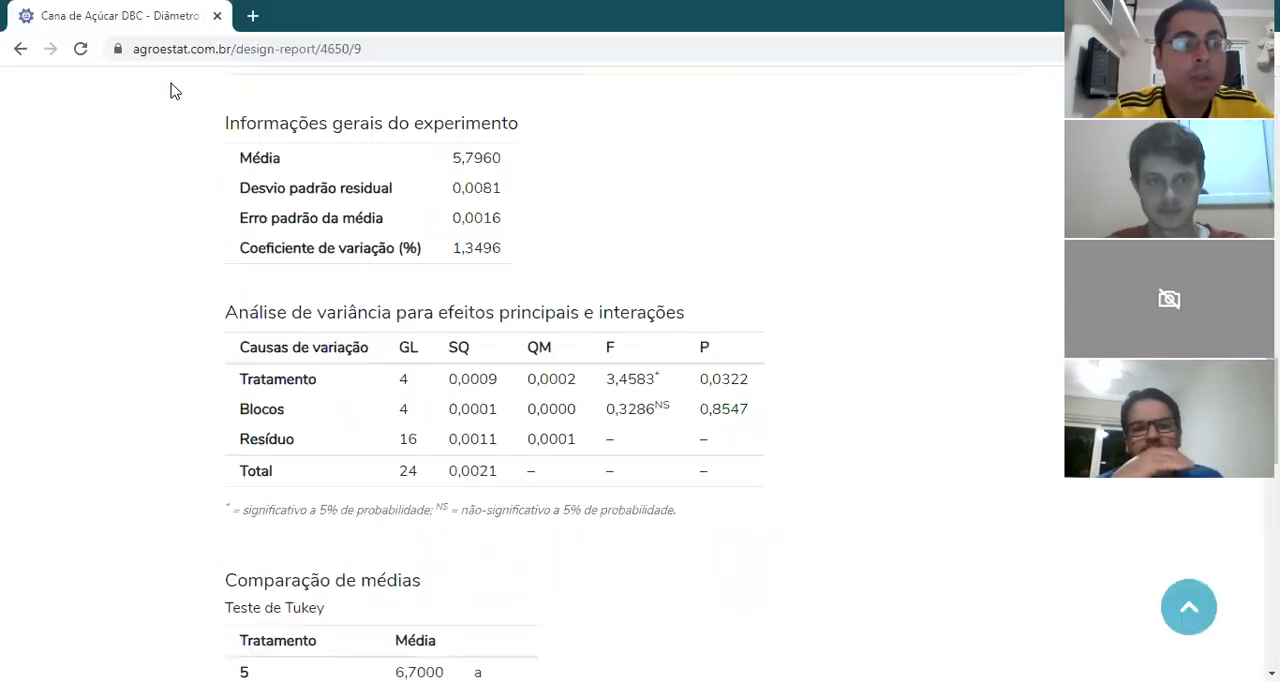
pyautogui.scroll(3, 172, 90)
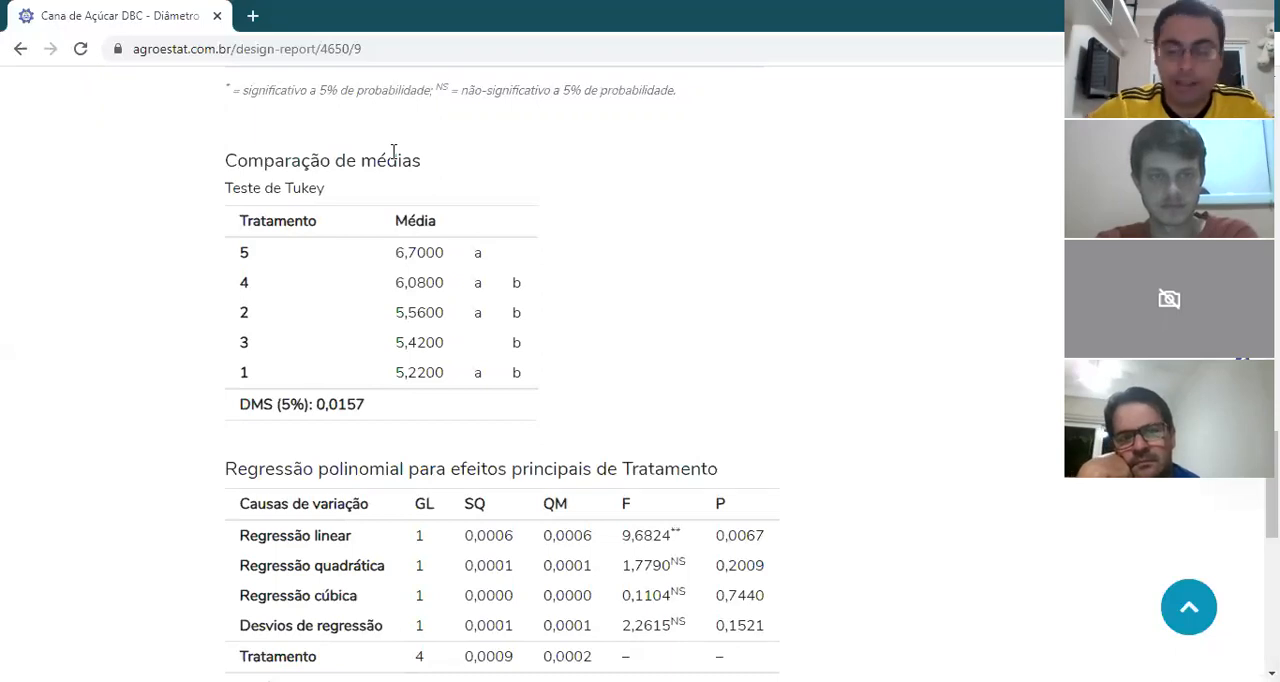
pyautogui.scroll(3, 393, 150)
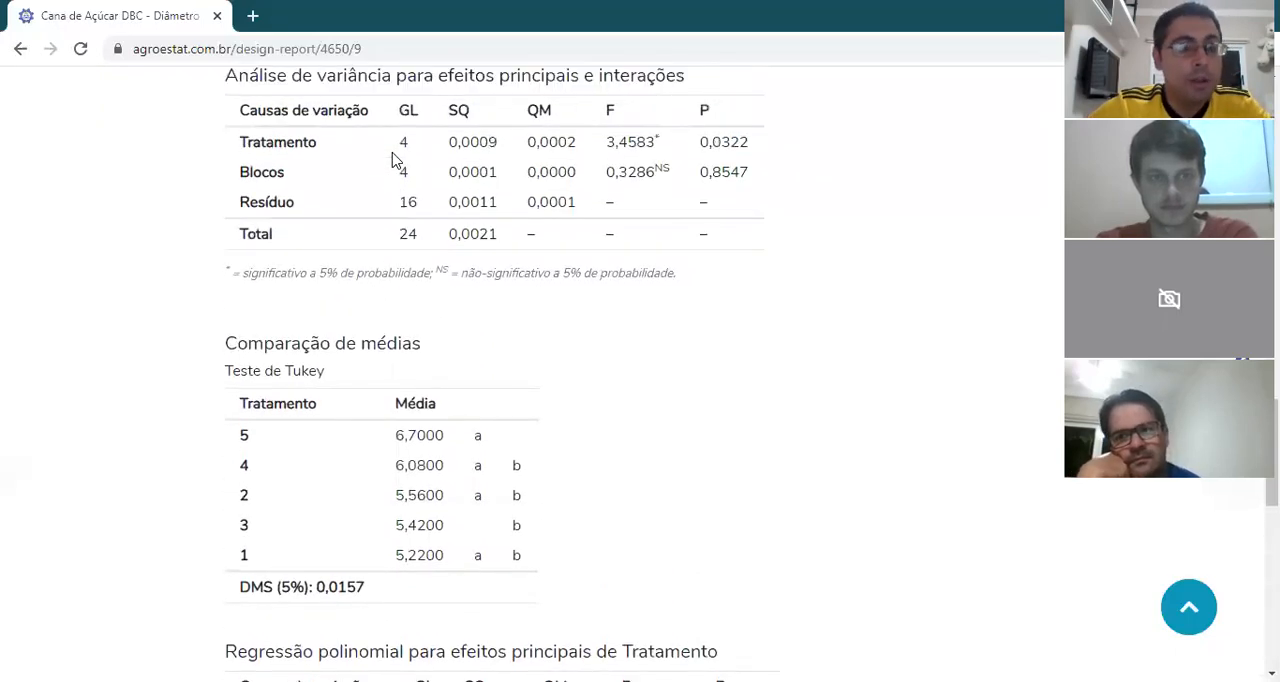
pyautogui.scroll(1, 395, 160)
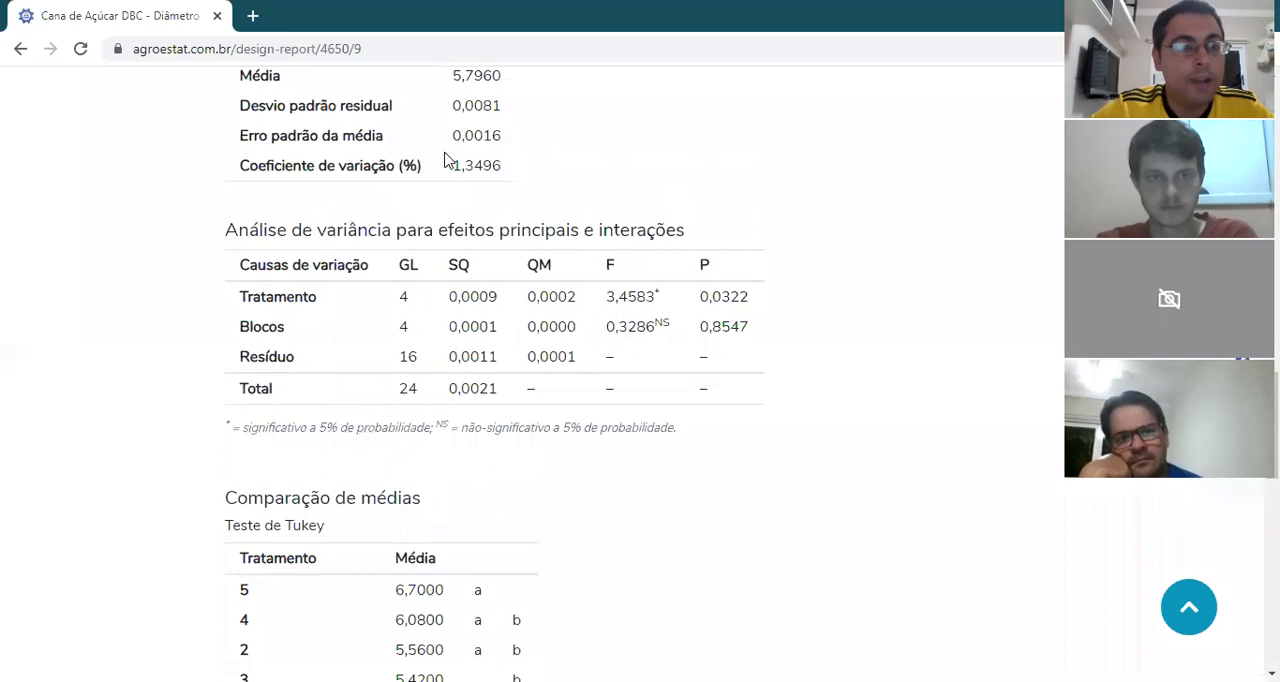
pyautogui.moveTo(448, 170); pyautogui.dragTo(505, 172)
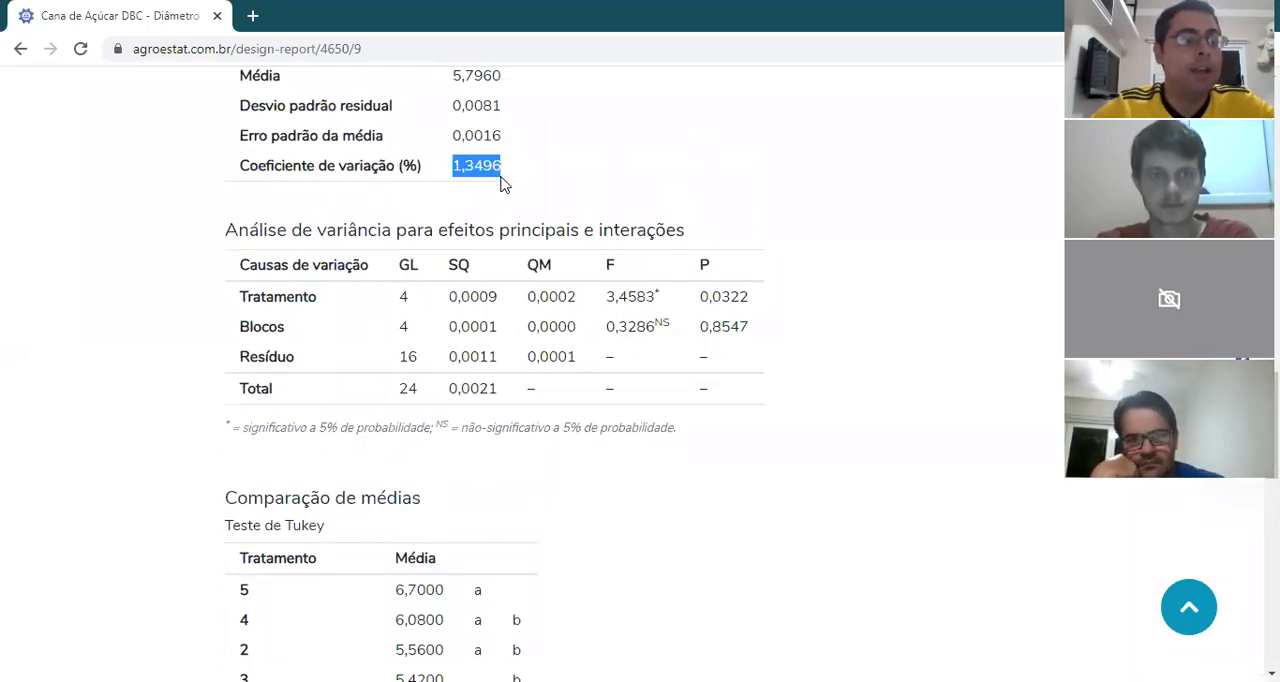
pyautogui.scroll(-3, 505, 184)
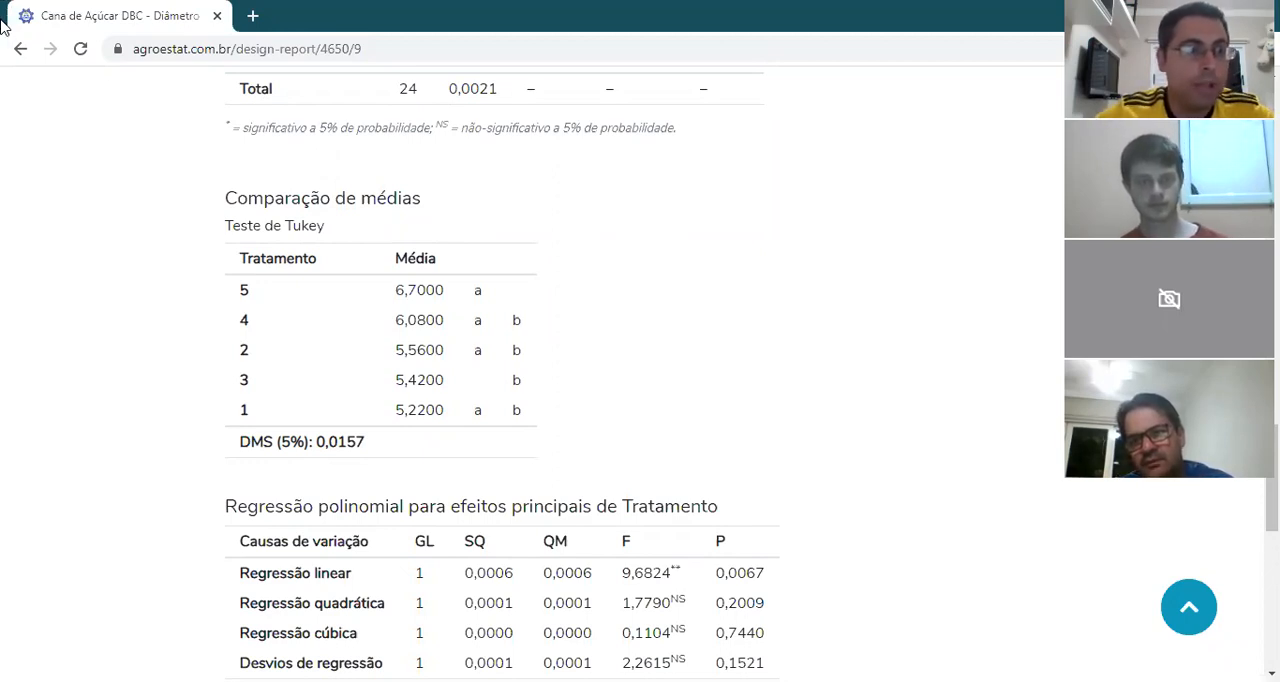
pyautogui.click(23, 56)
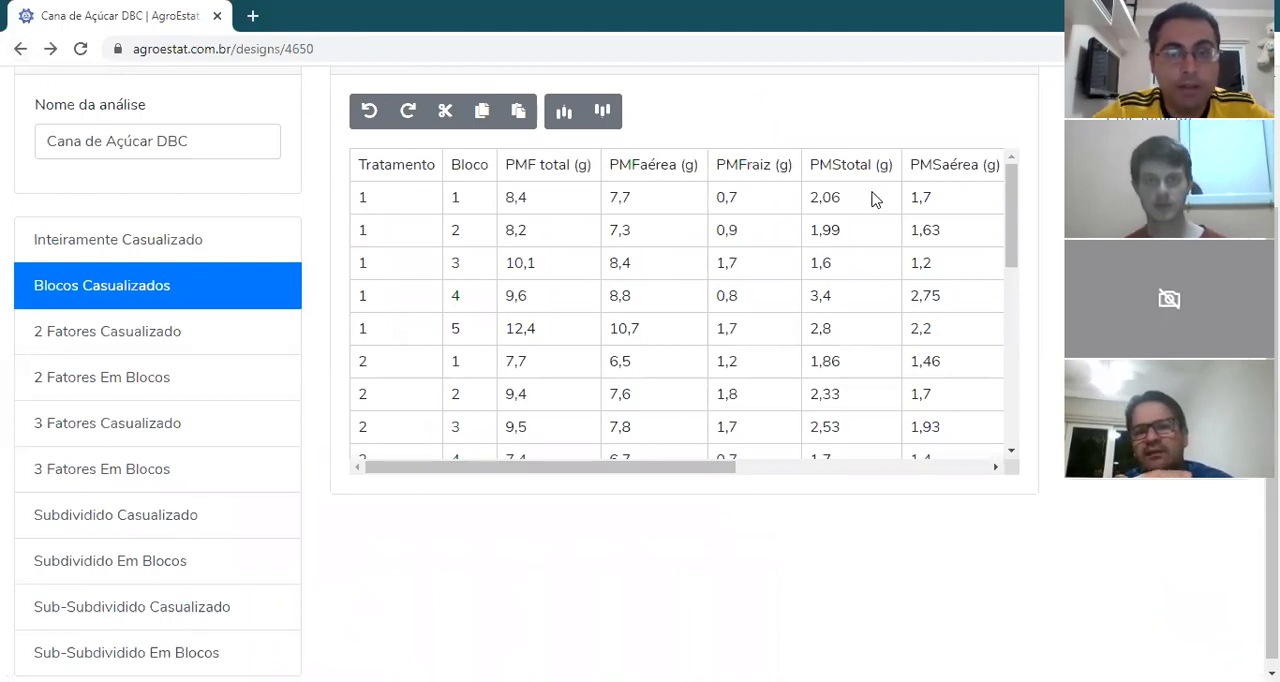
# Step: Check the first entries and the header of the PMF total (g) column in the experiment data
pyautogui.click(458, 200)
pyautogui.click(530, 207)
pyautogui.doubleClick(530, 200)
pyautogui.click(530, 232)
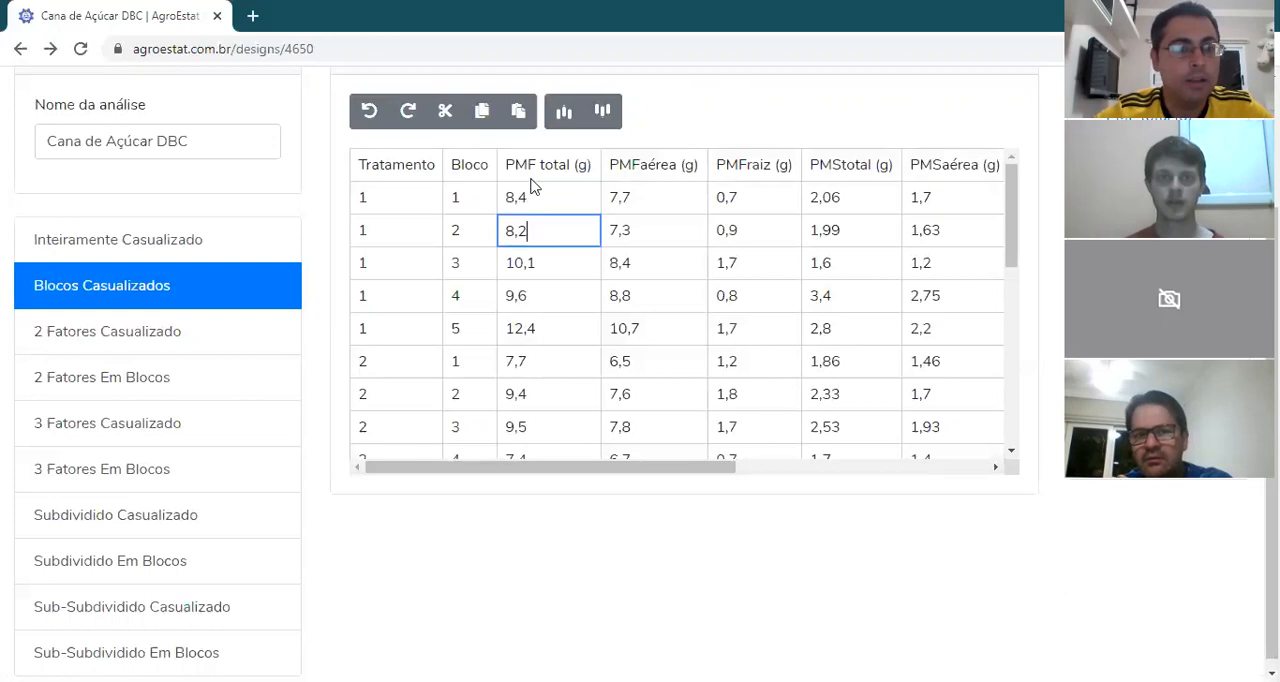
pyautogui.doubleClick(547, 162)
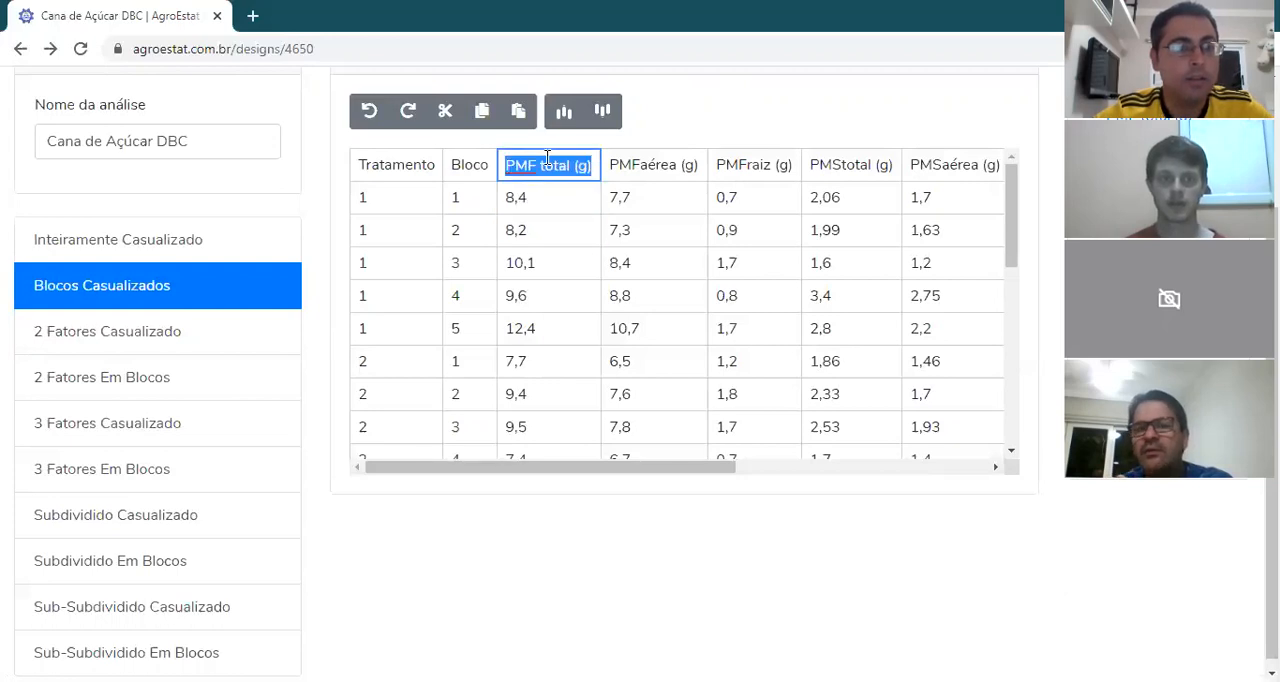
pyautogui.click(557, 498)
# Step: Open the Altura do colmo (cm) report, examine it from the Box-Cox transformation to the Tukey comparison and polynomial regression, and return to the experiment data
pyautogui.click(560, 338)
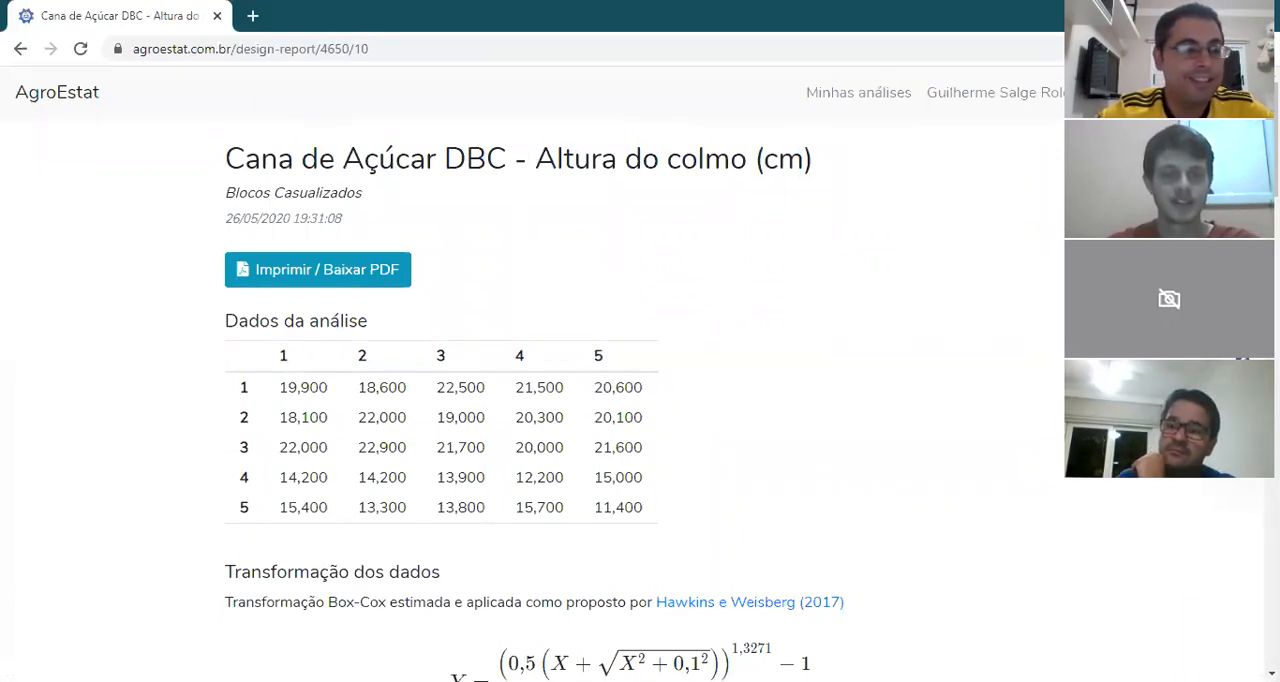
pyautogui.click(19, 50)
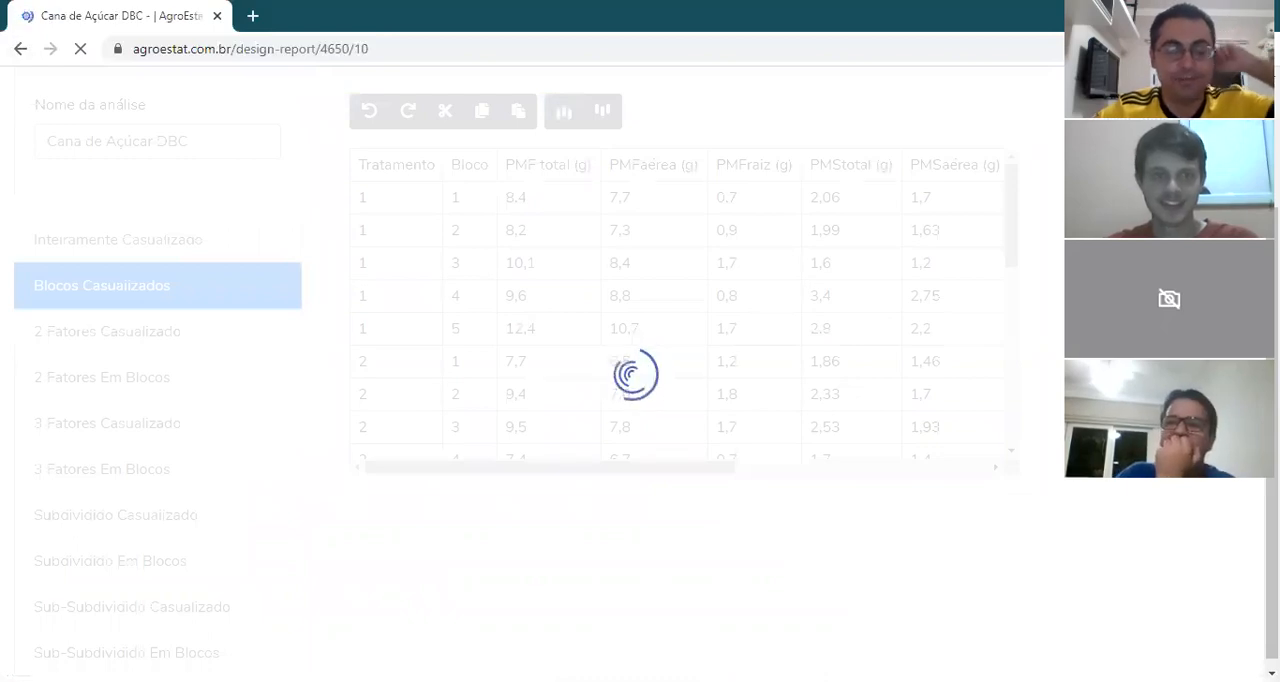
pyautogui.scroll(-2, 540, 380)
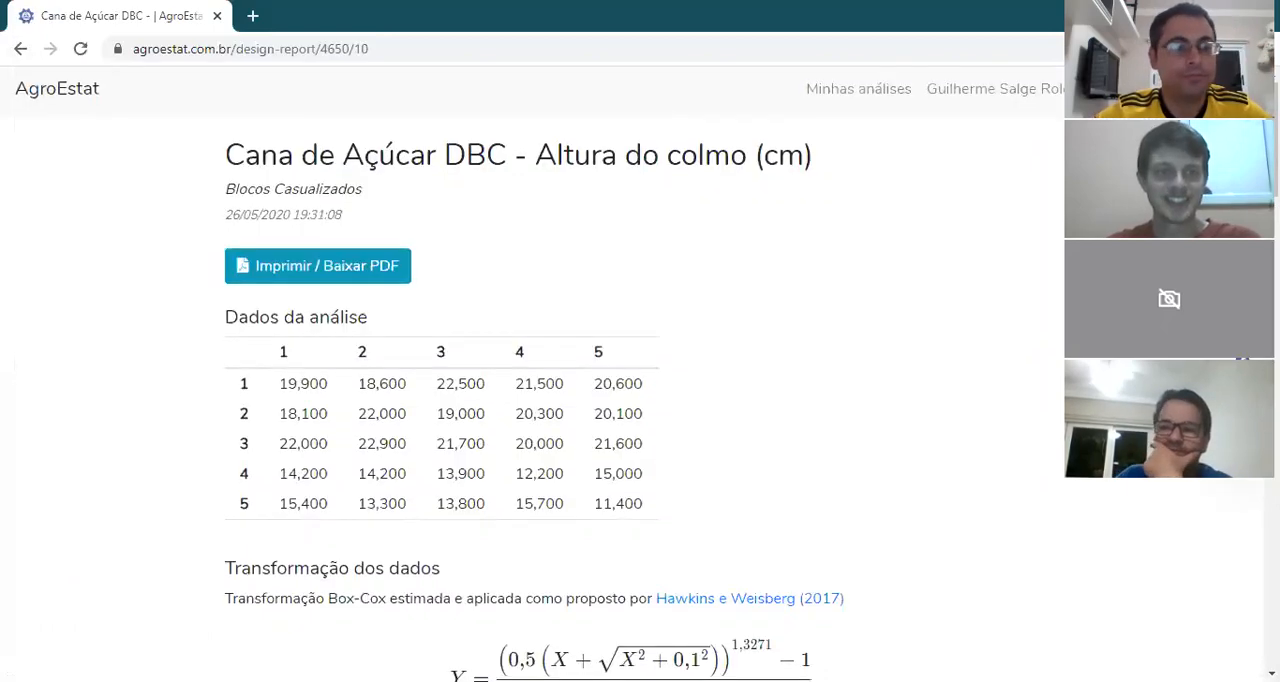
pyautogui.scroll(-8, 540, 380)
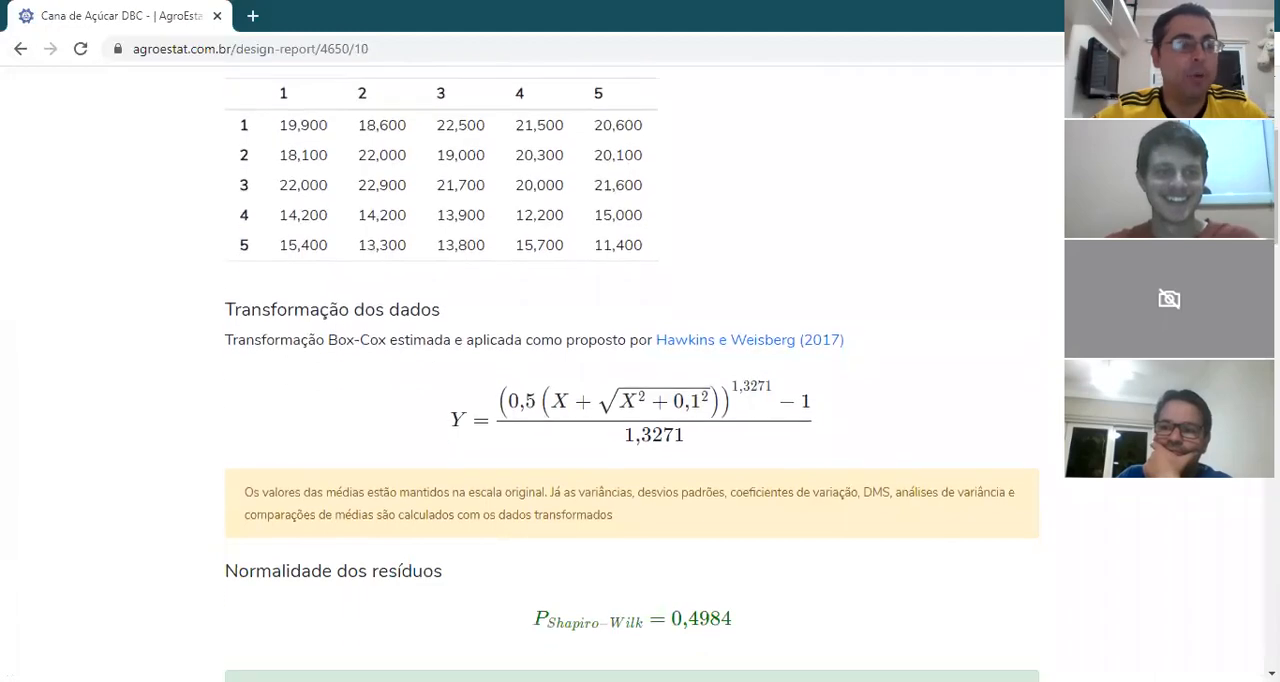
pyautogui.scroll(-5, 540, 380)
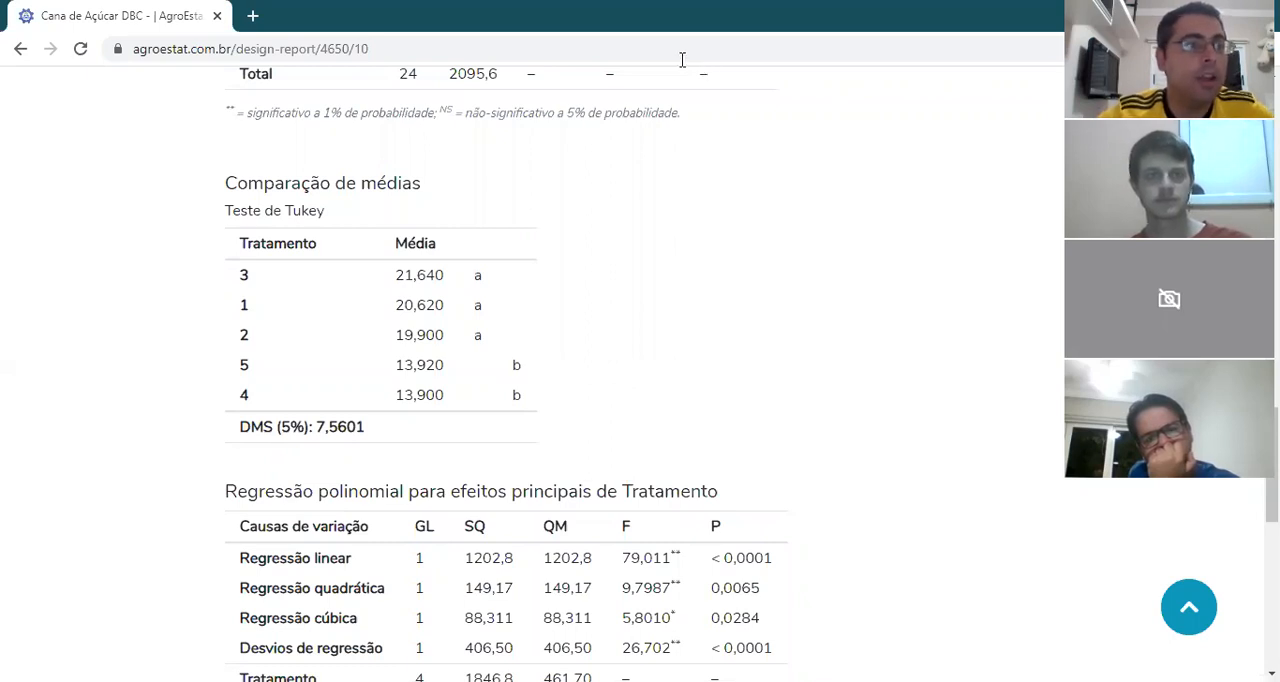
pyautogui.click(21, 52)
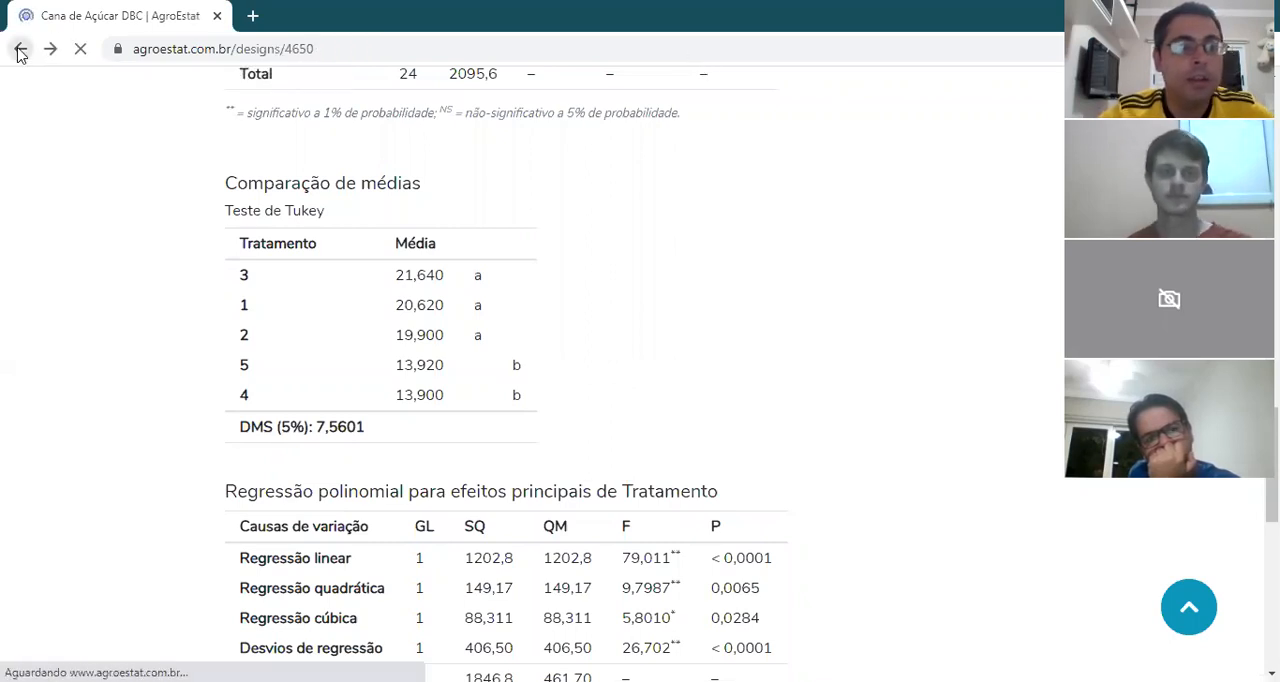